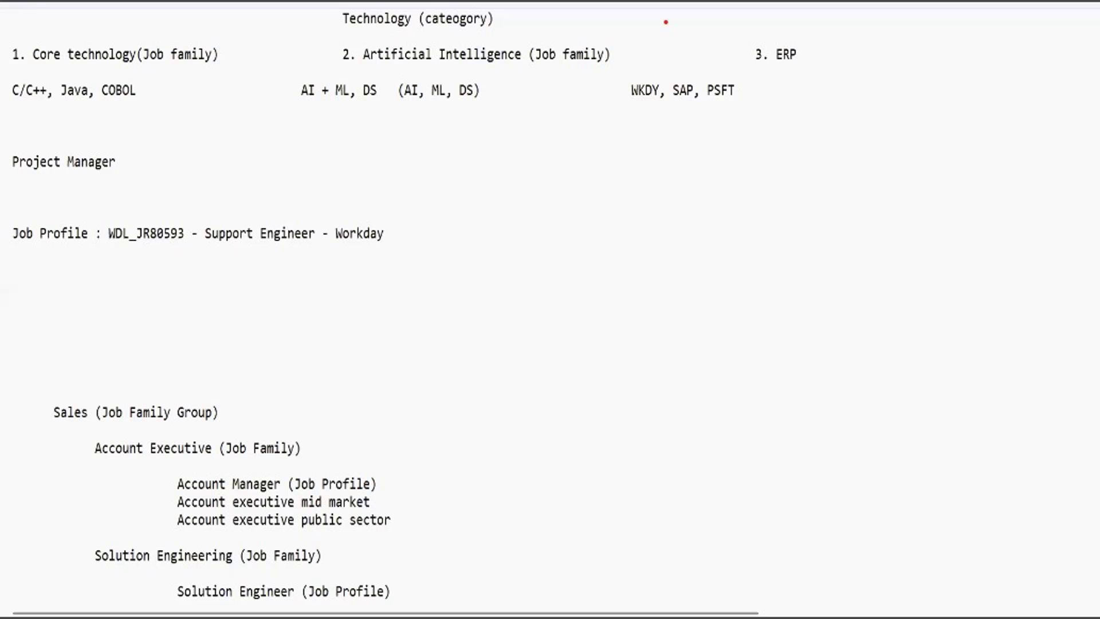
{"action": "key", "text": "Escape"}
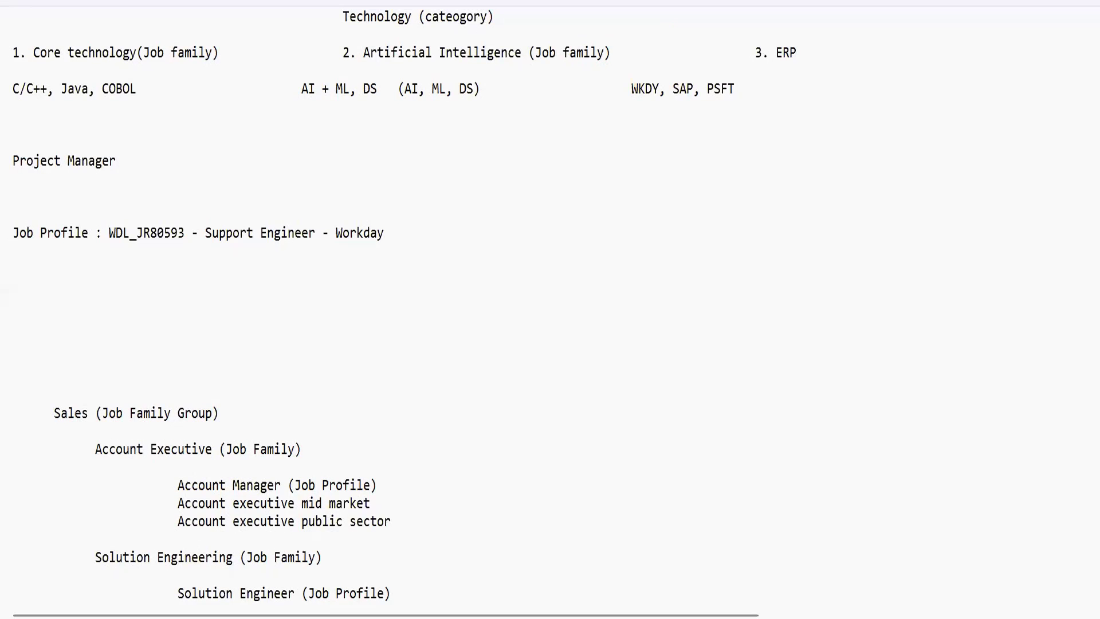
{"action": "left_click", "coordinate": [13, 196]}
{"action": "key", "text": "Up"}
{"action": "key", "text": "Up"}
{"action": "key", "text": "Up"}
{"action": "key", "text": "Up"}
{"action": "key", "text": "Up"}
{"action": "key", "text": "Up"}
{"action": "key", "text": "Up"}
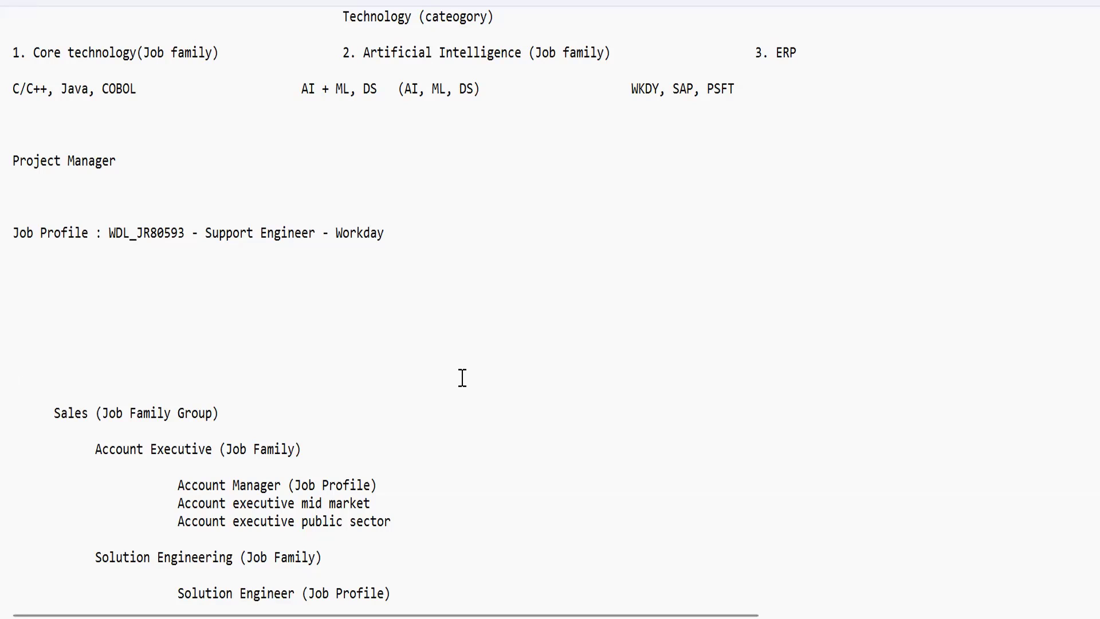
Step: Look over the whole Sales job family group outline in the notes, down to the Portfolio Sales Manager profile
{"action": "key", "text": "Down"}
{"action": "key", "text": "Down"}
{"action": "key", "text": "Down"}
{"action": "key", "text": "Down"}
{"action": "key", "text": "Down"}
{"action": "key", "text": "Down"}
{"action": "key", "text": "Down"}
{"action": "key", "text": "Down"}
{"action": "key", "text": "Down"}
{"action": "key", "text": "Down"}
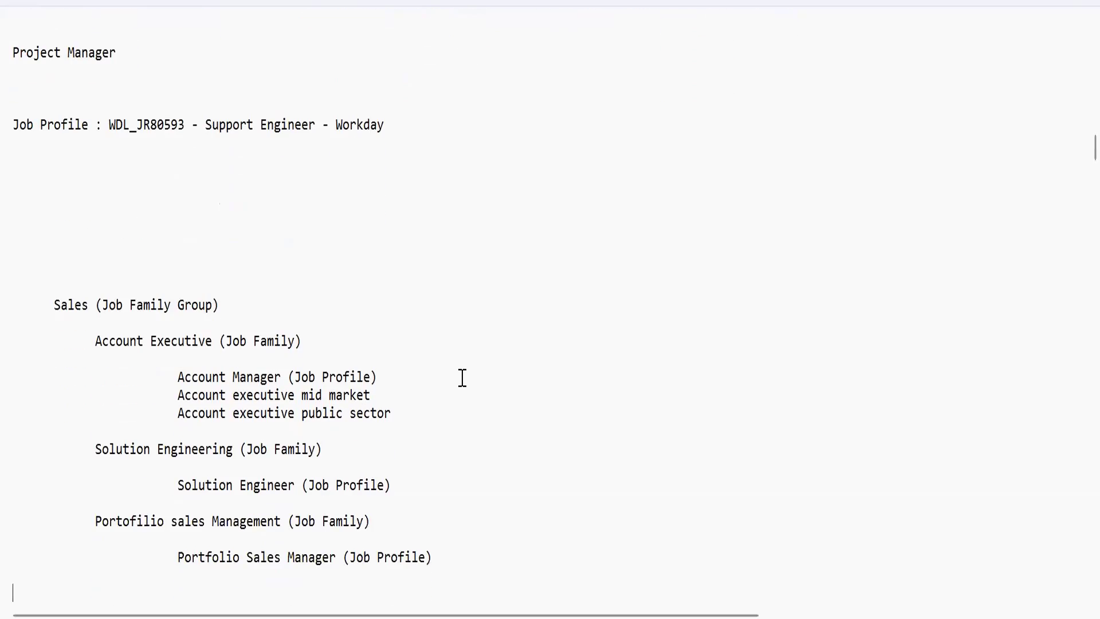
{"action": "key", "text": "Down"}
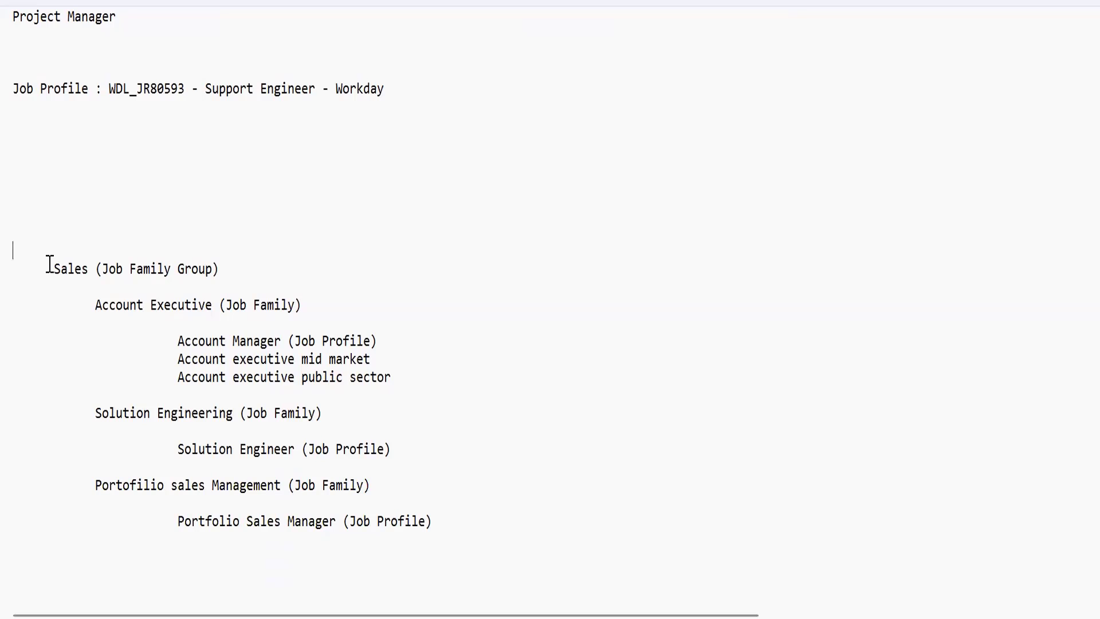
{"action": "left_click_drag", "start_coordinate": [48, 259], "coordinate": [471, 554]}
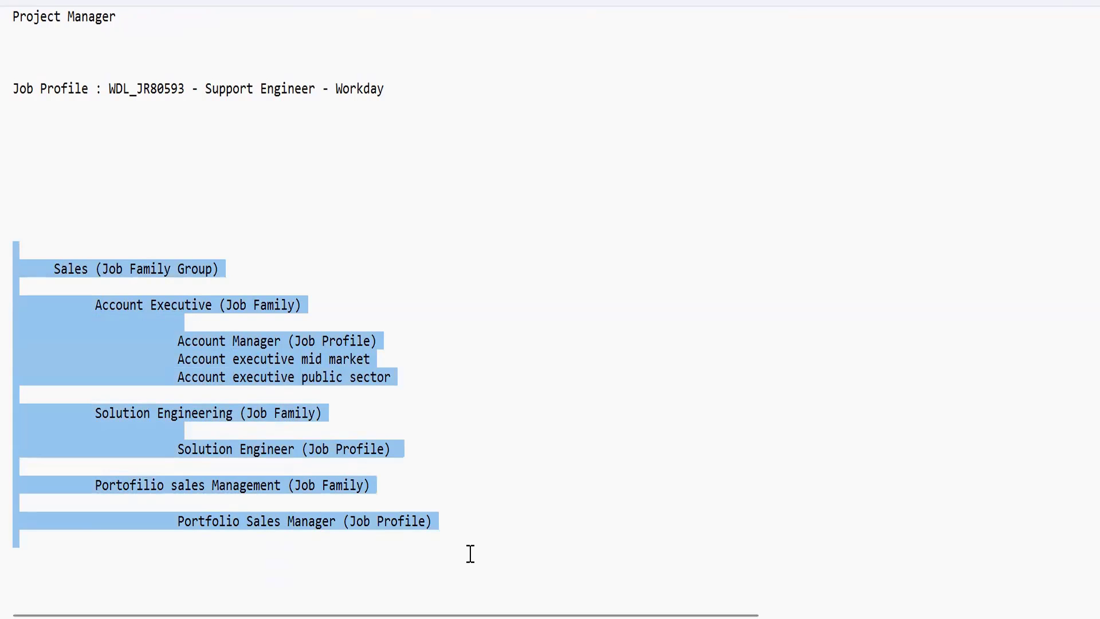
{"action": "left_click", "coordinate": [500, 451]}
Step: Examine the Sales group's Account Executive job family and the three job profiles listed beneath it
{"action": "double_click", "coordinate": [66, 271]}
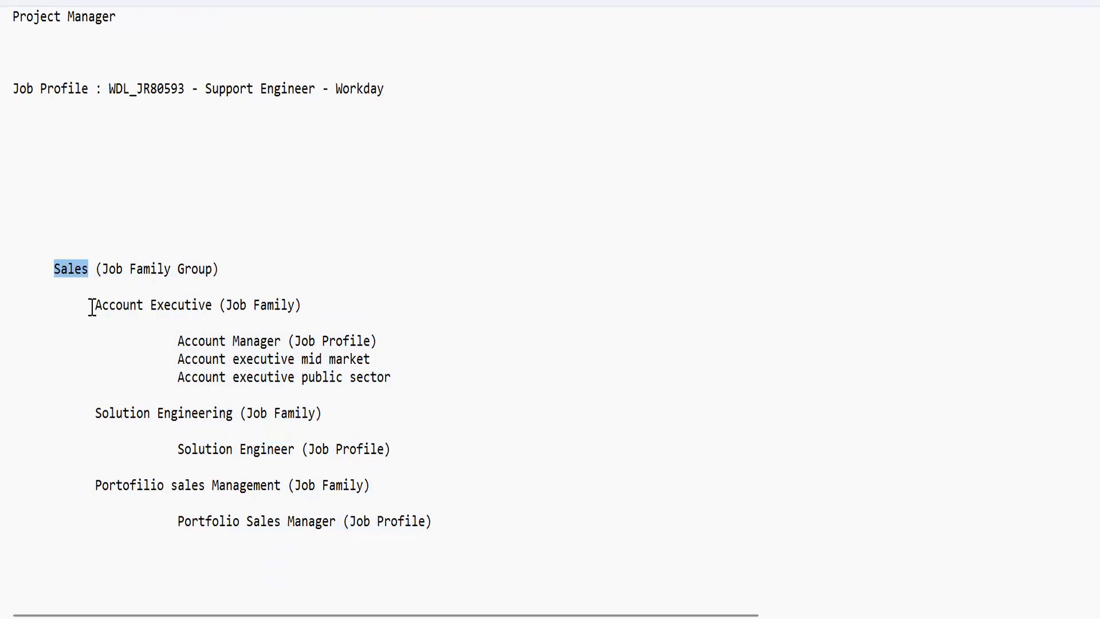
{"action": "left_click_drag", "start_coordinate": [95, 305], "coordinate": [213, 306]}
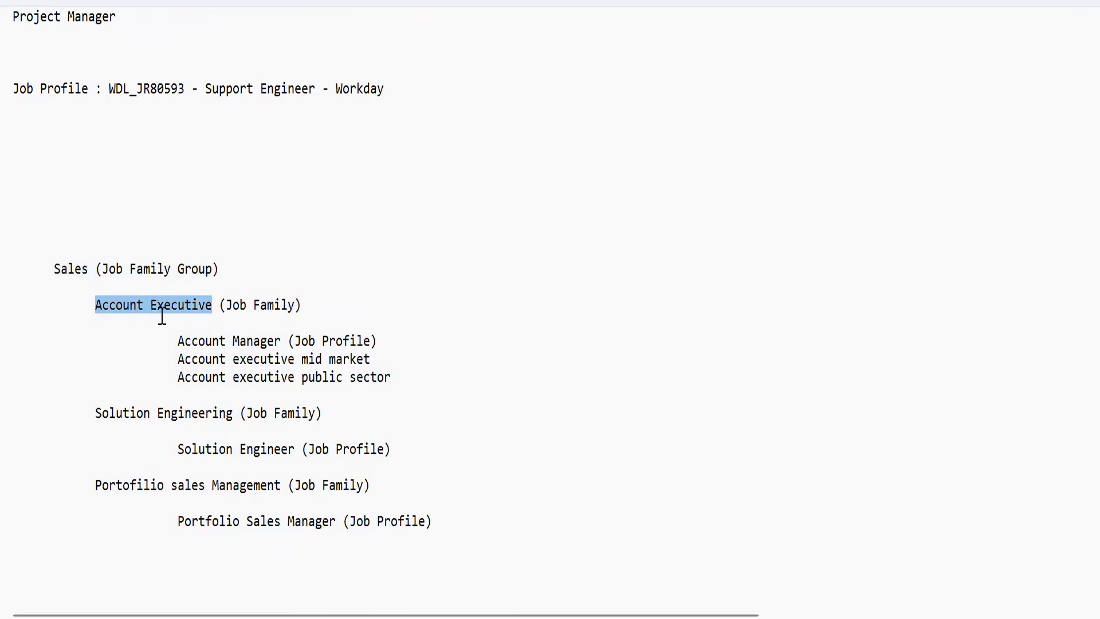
{"action": "left_click", "coordinate": [144, 305]}
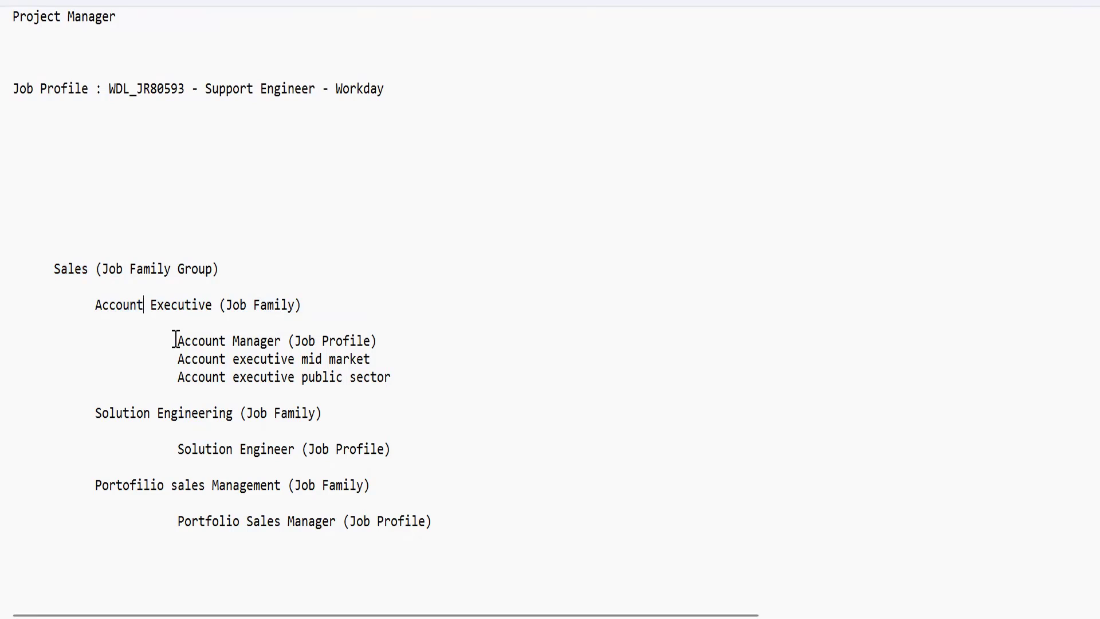
{"action": "left_click_drag", "start_coordinate": [175, 339], "coordinate": [261, 339]}
{"action": "left_click_drag", "start_coordinate": [184, 360], "coordinate": [309, 360]}
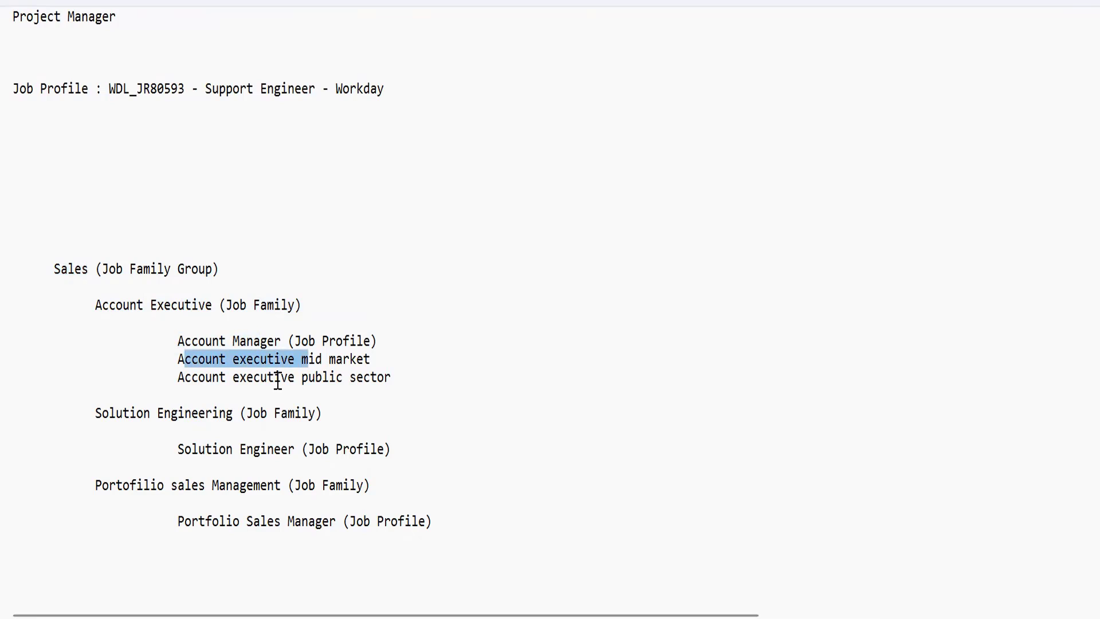
{"action": "left_click", "coordinate": [339, 381]}
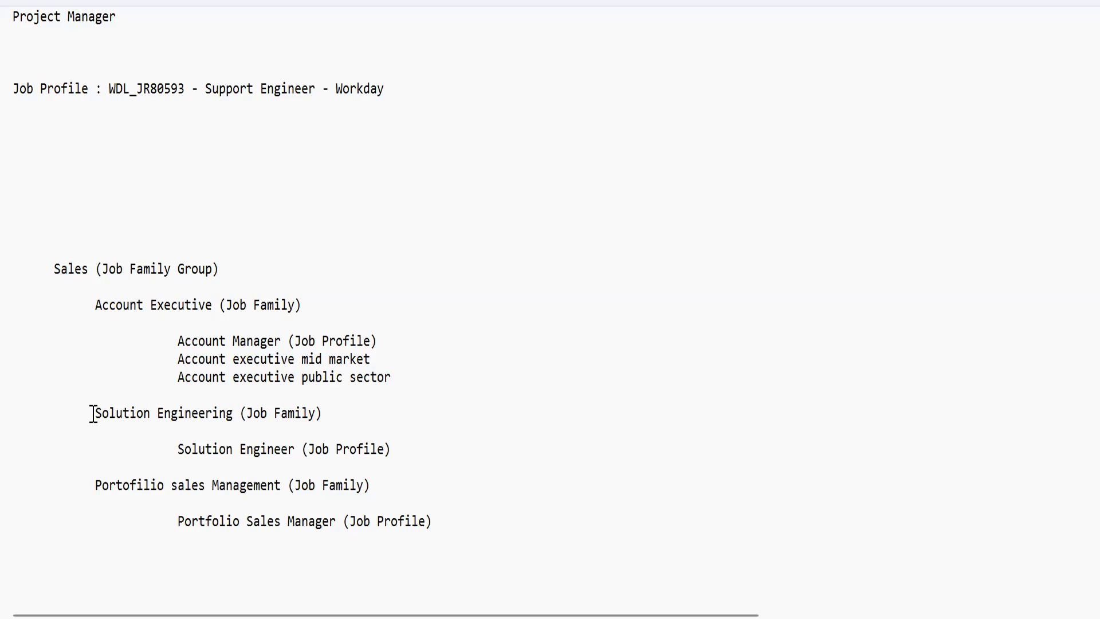
Step: Examine the Solution Engineering and Portofilio sales Management job families together with the job profile under each
{"action": "left_click_drag", "start_coordinate": [93, 414], "coordinate": [238, 417]}
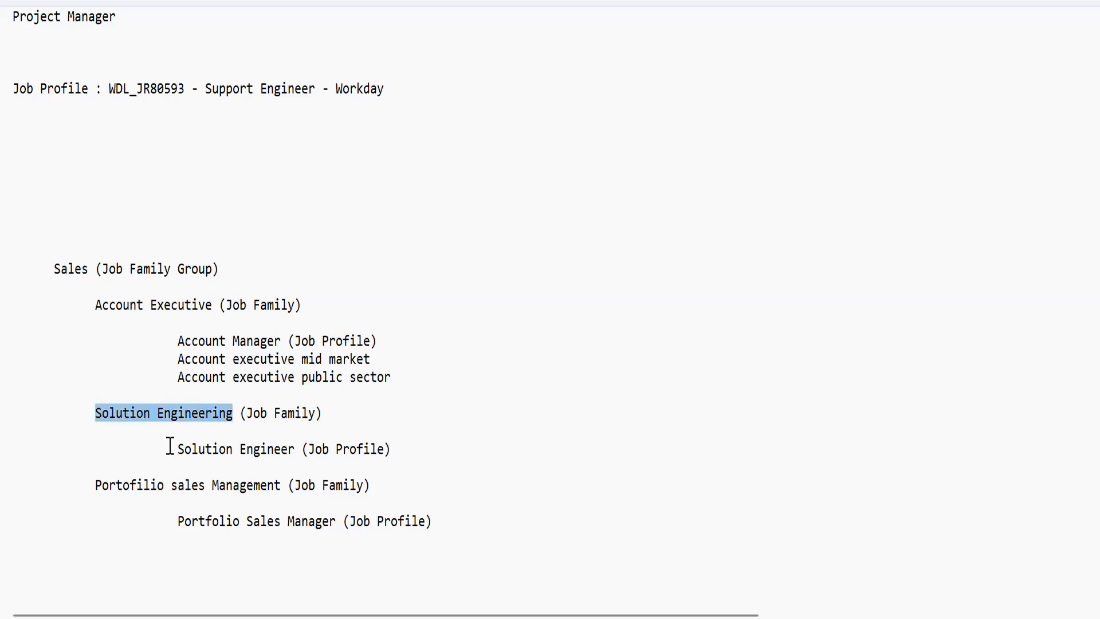
{"action": "left_click_drag", "start_coordinate": [171, 446], "coordinate": [296, 446]}
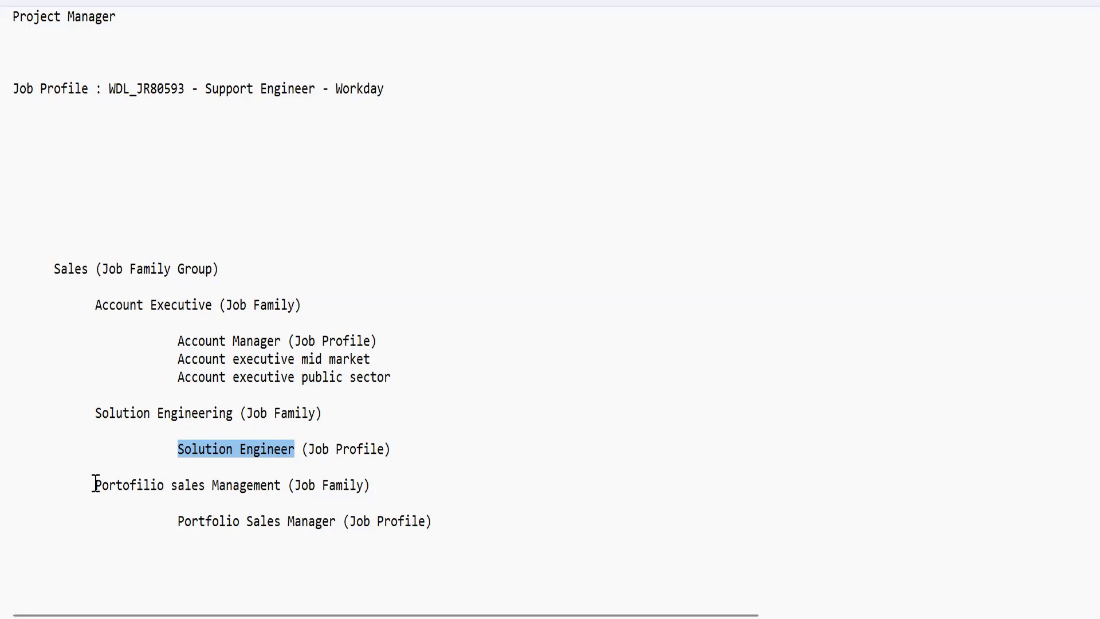
{"action": "left_click_drag", "start_coordinate": [95, 484], "coordinate": [282, 484]}
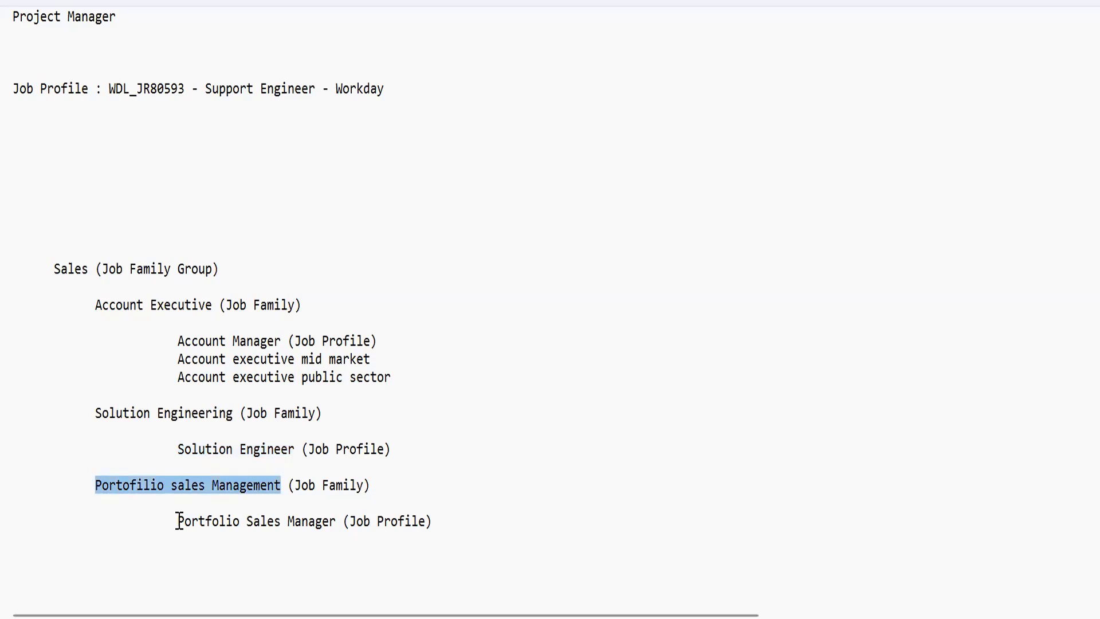
{"action": "left_click_drag", "start_coordinate": [178, 520], "coordinate": [318, 523]}
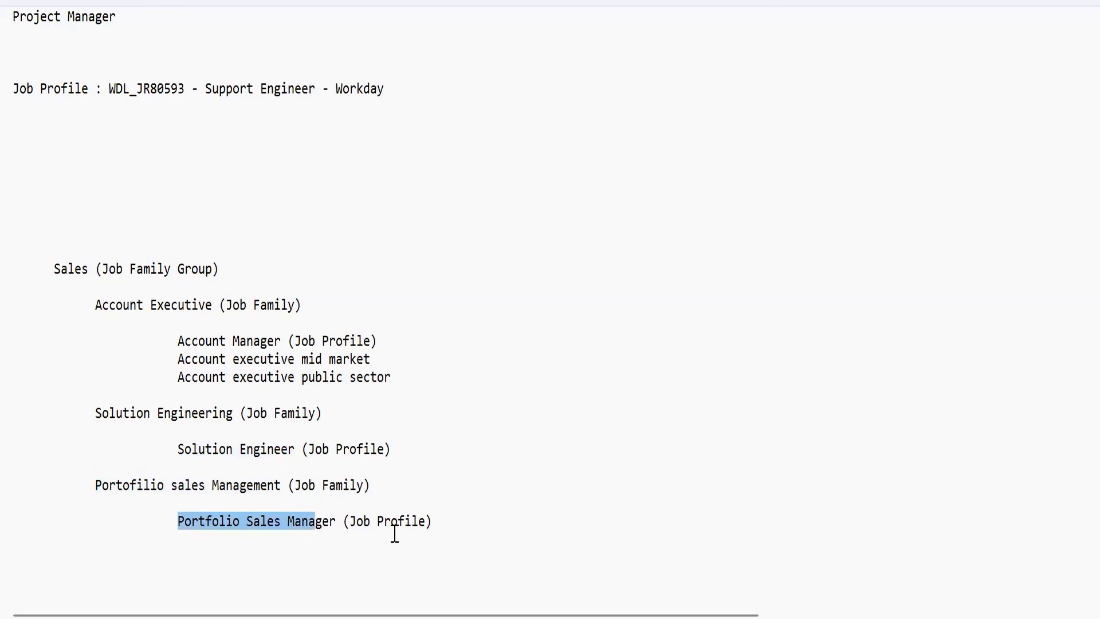
Step: Compare the Job Profile, Job Family and Job Family Group labels across the levels of the Sales outline
{"action": "double_click", "coordinate": [414, 521]}
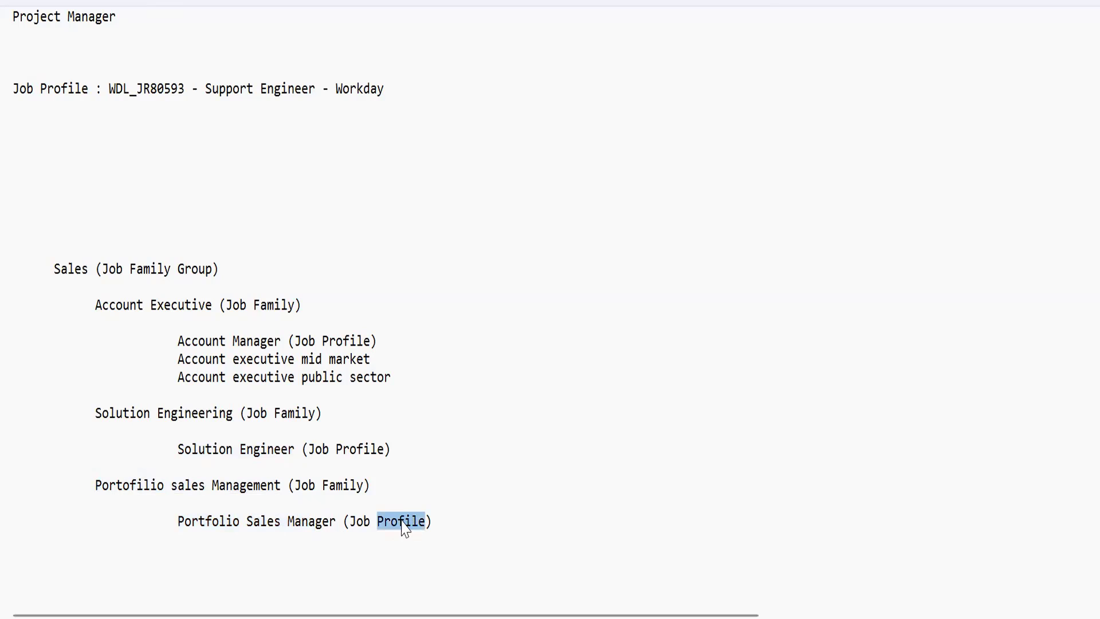
{"action": "double_click", "coordinate": [341, 486]}
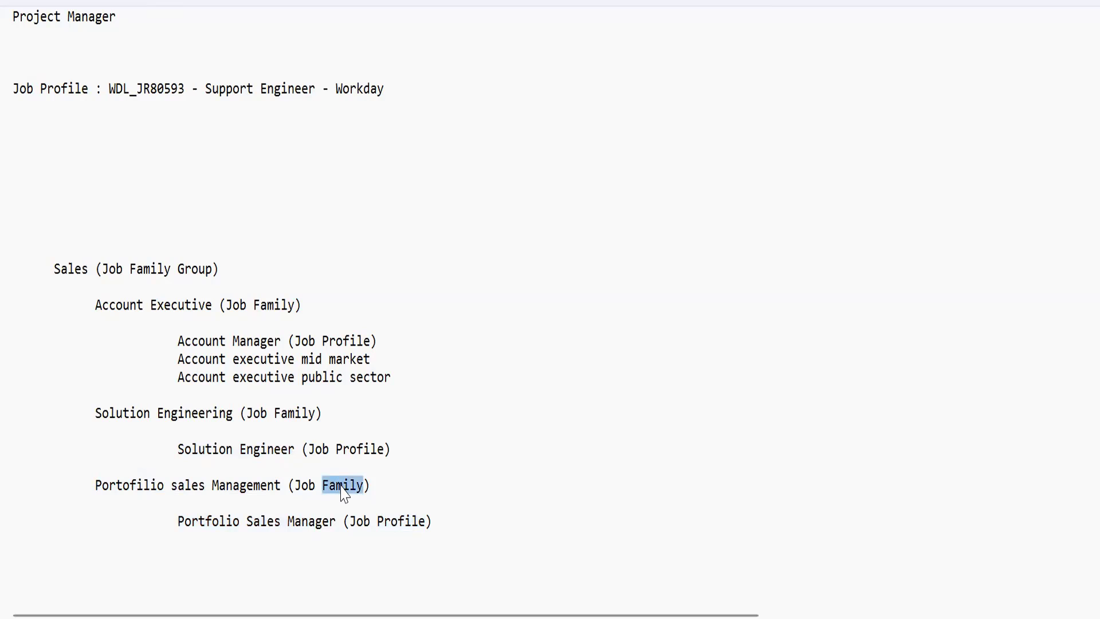
{"action": "double_click", "coordinate": [163, 269]}
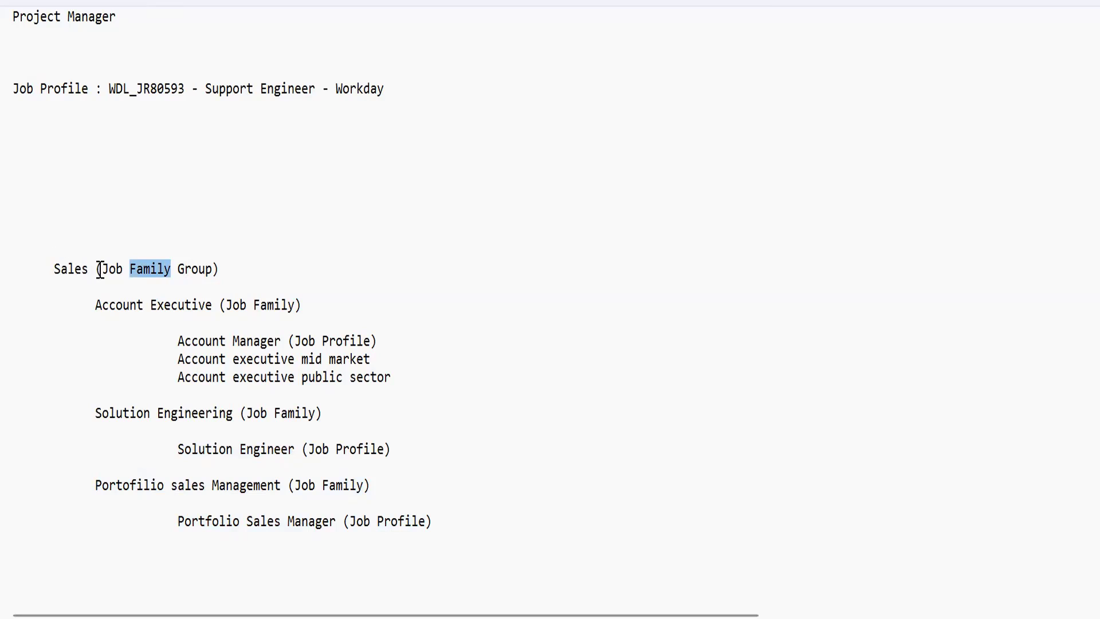
{"action": "left_click_drag", "start_coordinate": [104, 268], "coordinate": [212, 273]}
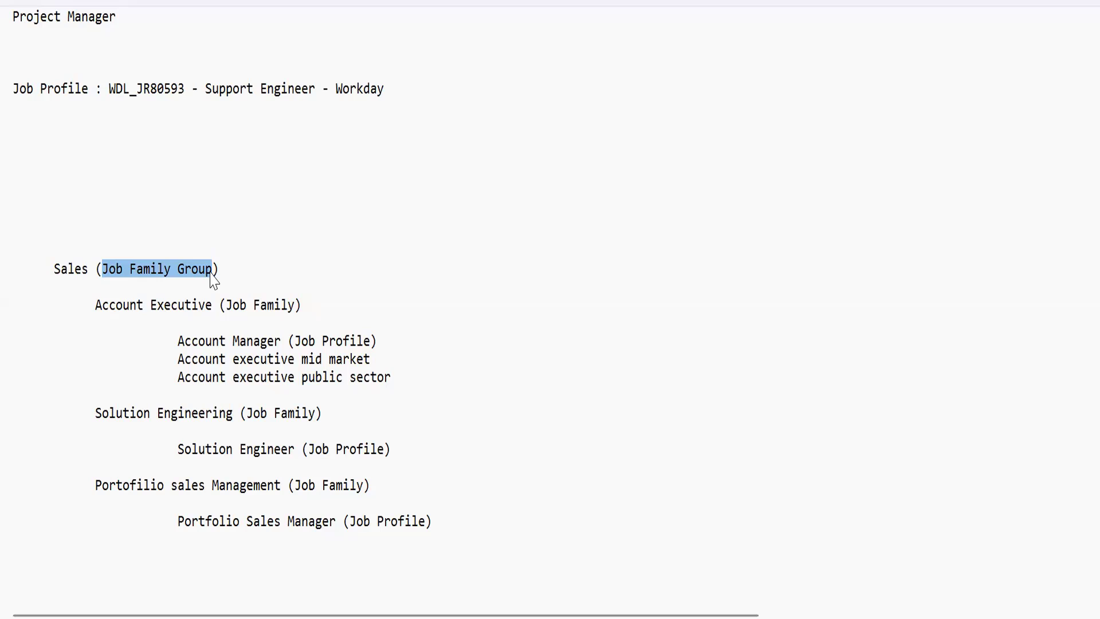
{"action": "left_click", "coordinate": [177, 266]}
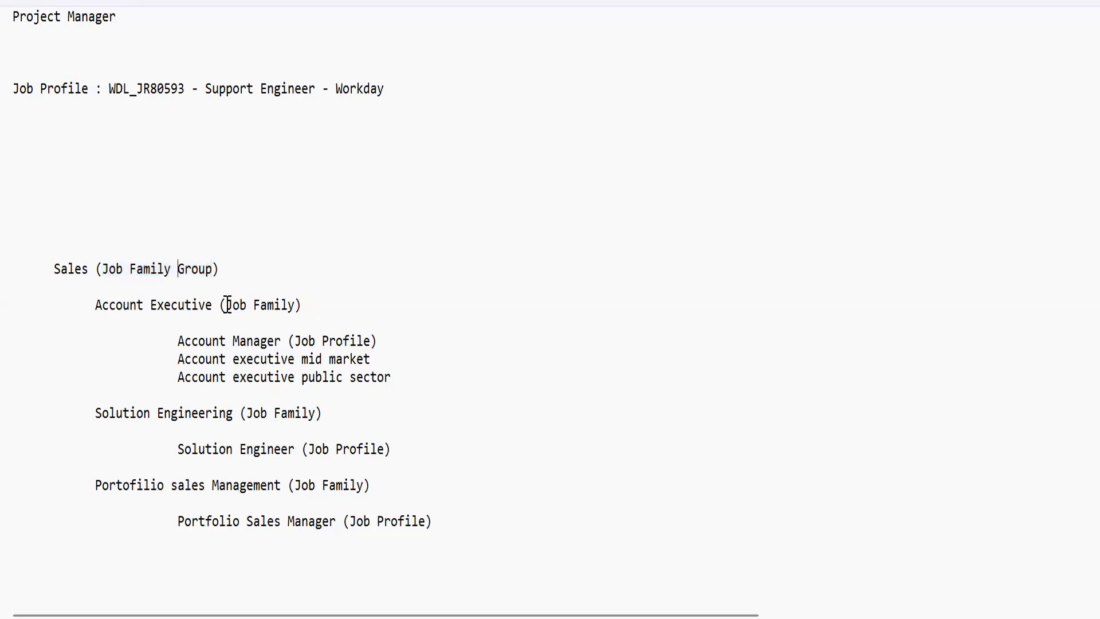
{"action": "left_click_drag", "start_coordinate": [227, 304], "coordinate": [294, 305]}
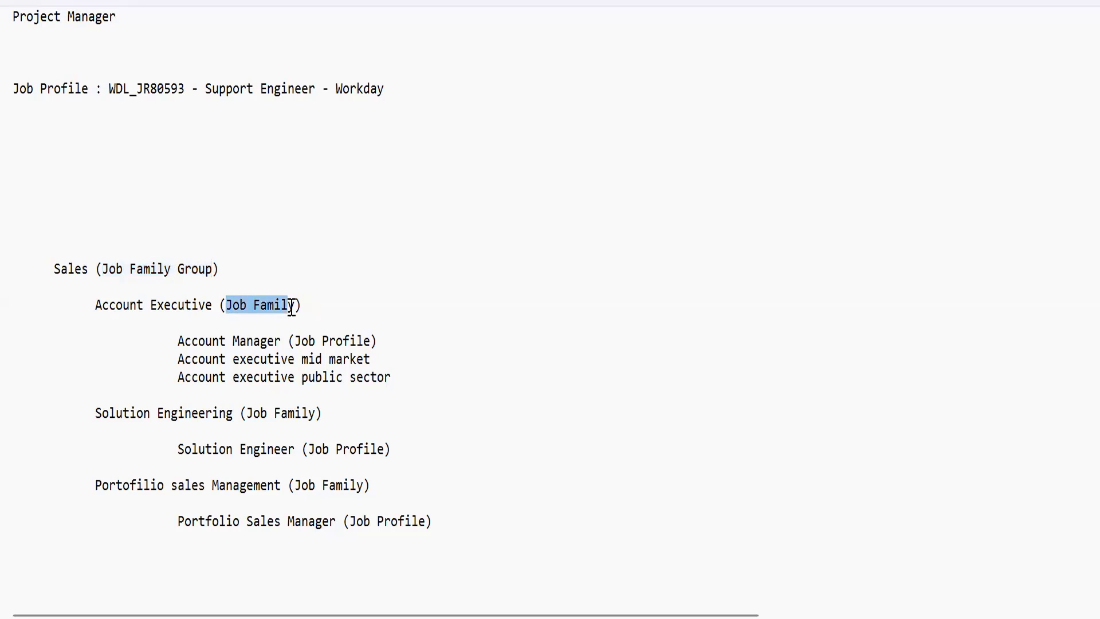
{"action": "left_click", "coordinate": [130, 265]}
{"action": "key", "text": "shift+Home"}
{"action": "left_click", "coordinate": [216, 265], "text": "shift"}
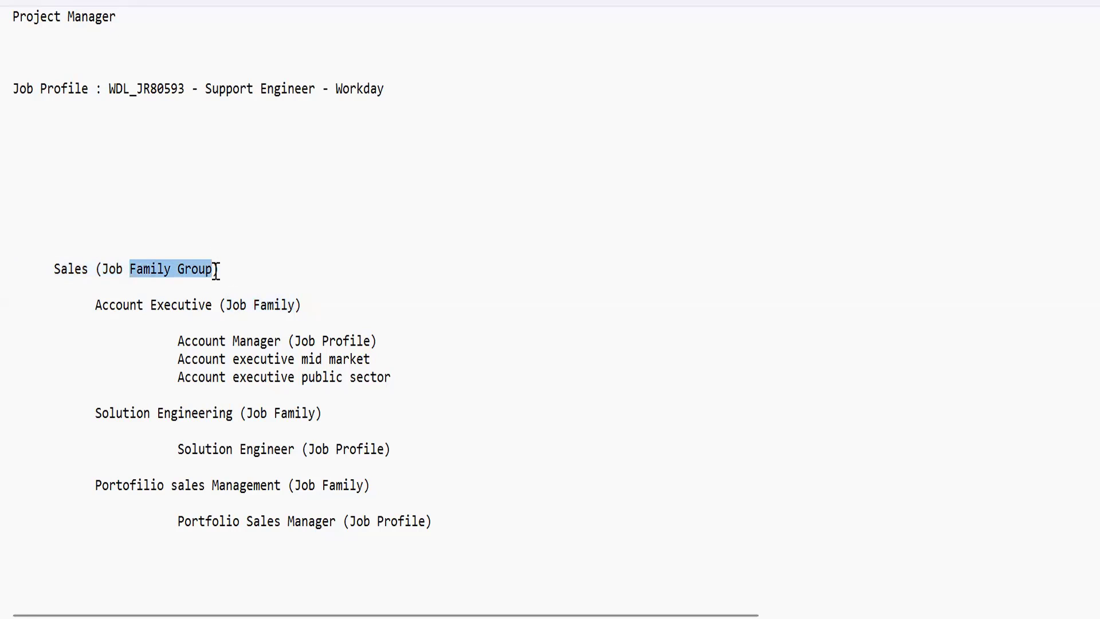
{"action": "left_click_drag", "start_coordinate": [310, 338], "coordinate": [346, 337]}
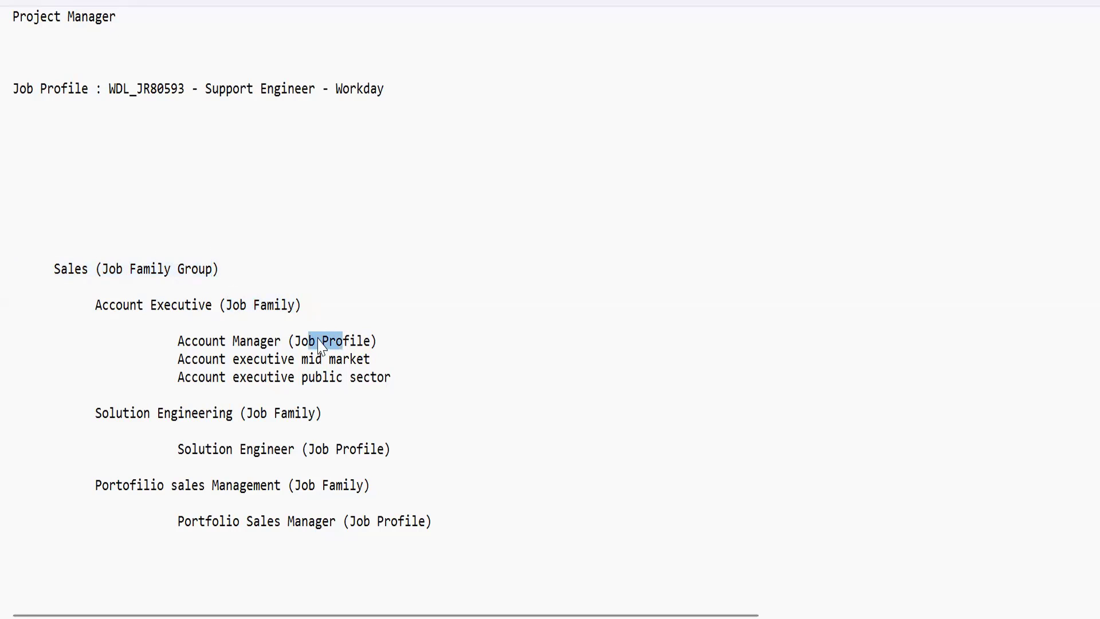
Step: Review which job families belong to Sales and which job profiles sit under each family
{"action": "left_click", "coordinate": [251, 310]}
{"action": "left_click", "coordinate": [103, 304]}
{"action": "double_click", "coordinate": [103, 304]}
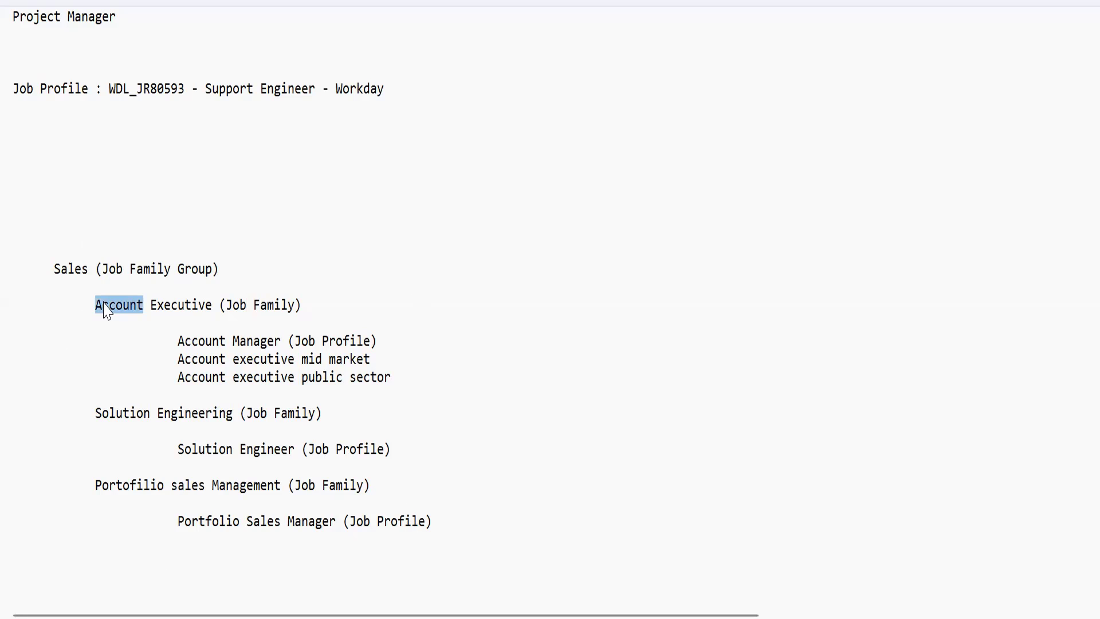
{"action": "double_click", "coordinate": [116, 429]}
{"action": "double_click", "coordinate": [112, 484]}
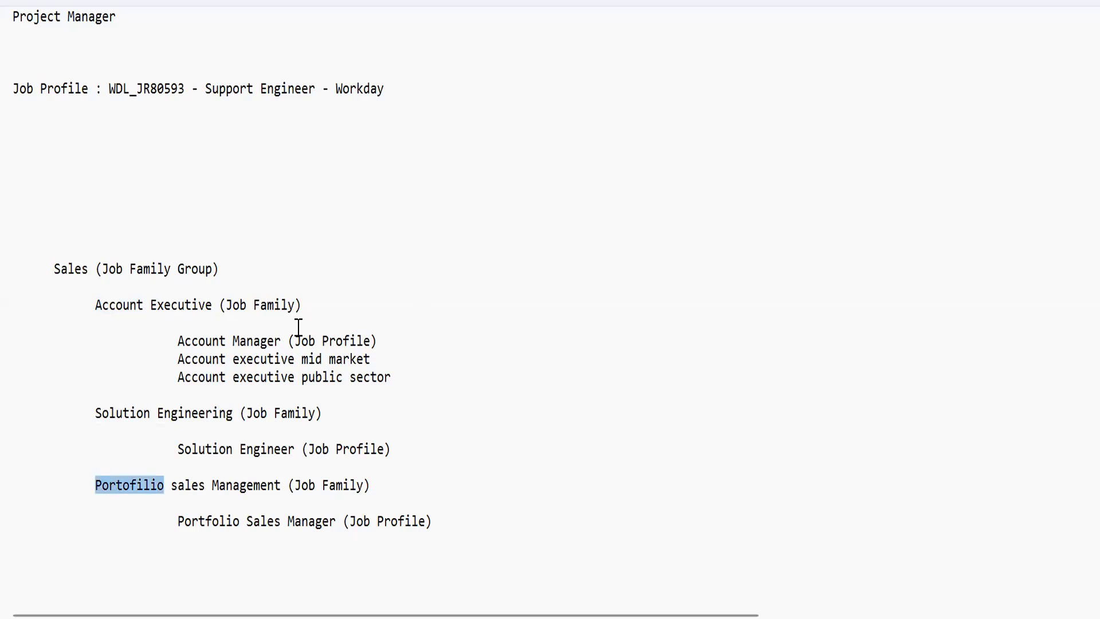
{"action": "left_click_drag", "start_coordinate": [178, 341], "coordinate": [233, 359]}
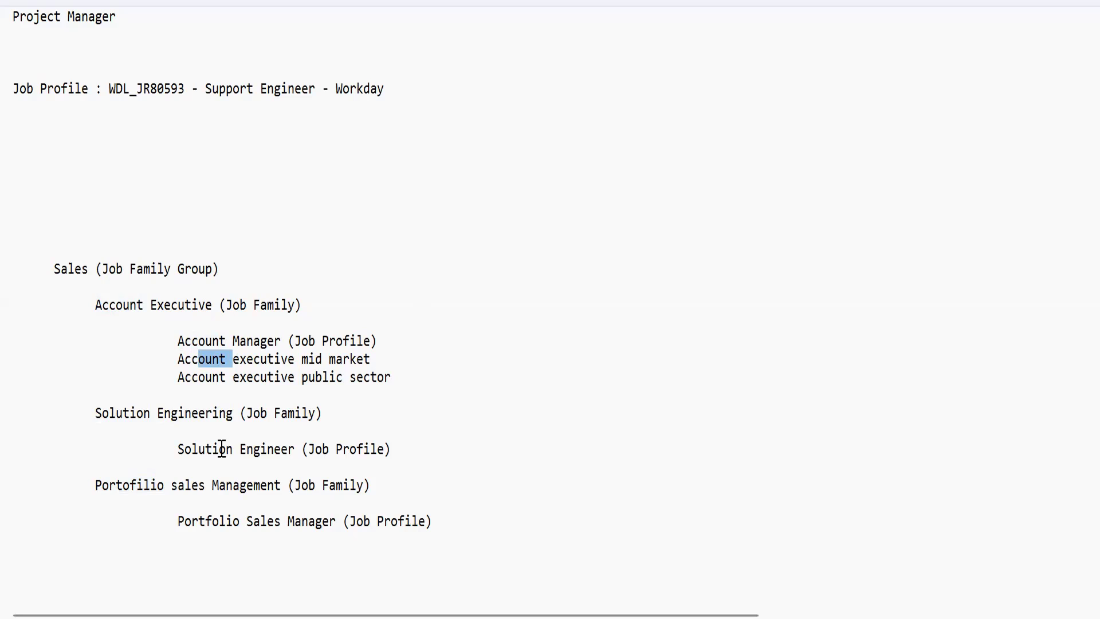
{"action": "left_click", "coordinate": [229, 533]}
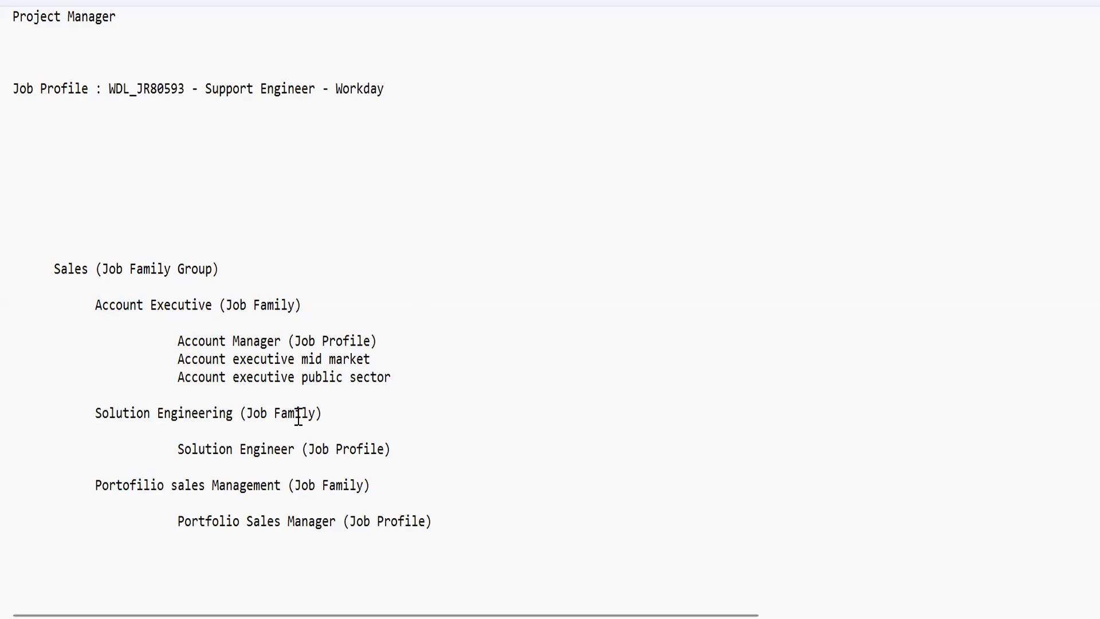
{"action": "left_click_drag", "start_coordinate": [165, 268], "coordinate": [356, 383]}
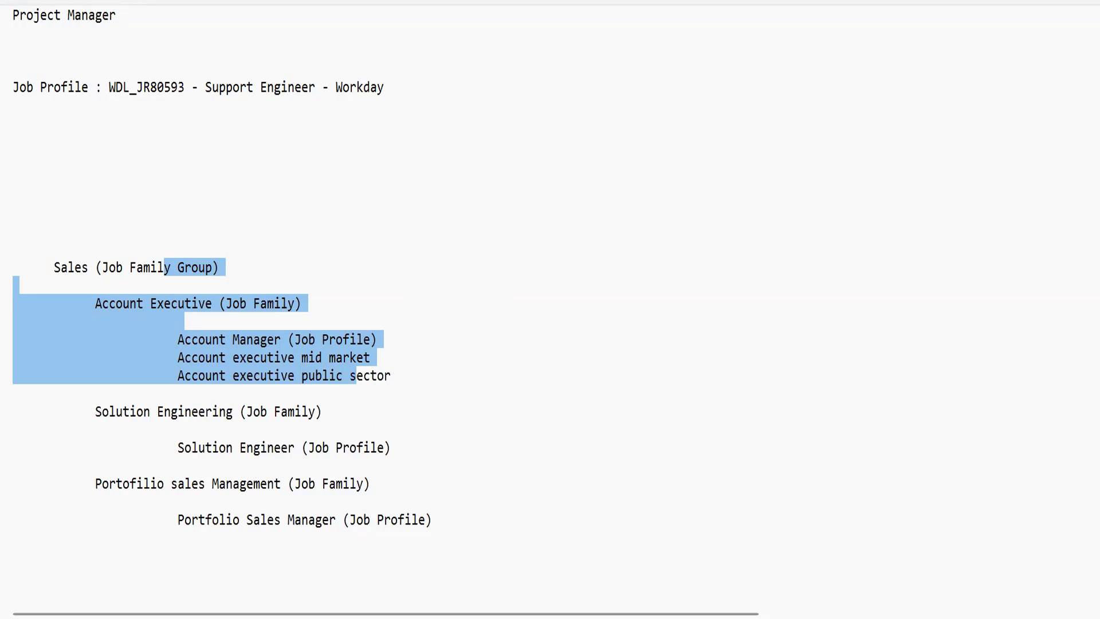
Step: Switch to Chrome, search Google for "salesforce careers" and open the job search page from Salesforce's careers site
{"action": "key", "text": "alt+Tab"}
{"action": "key", "text": "Escape"}
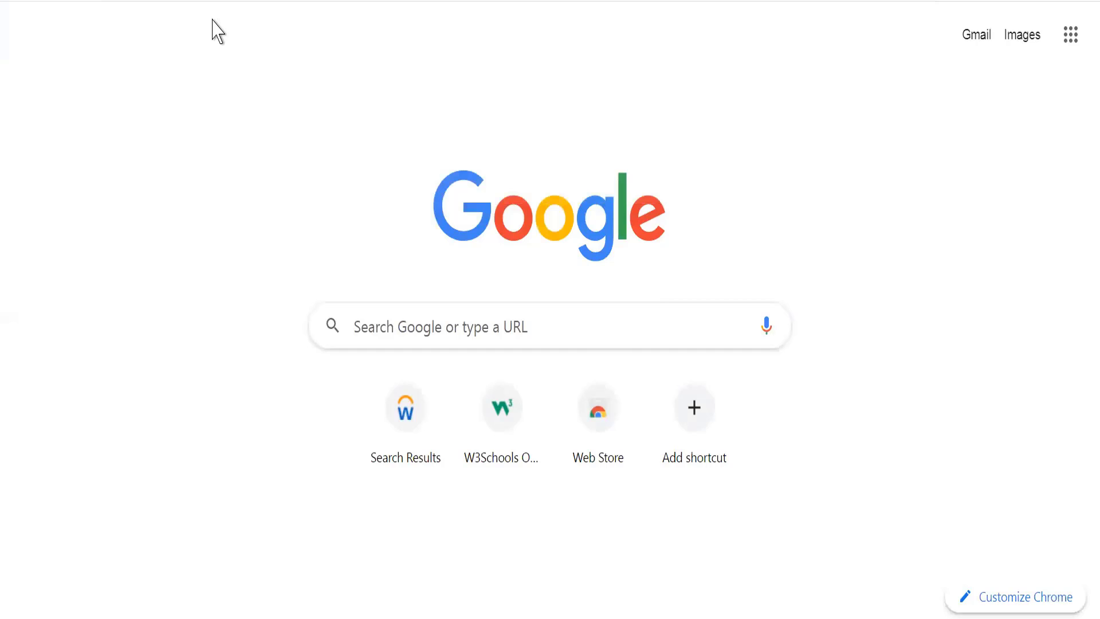
{"action": "key", "text": "Return"}
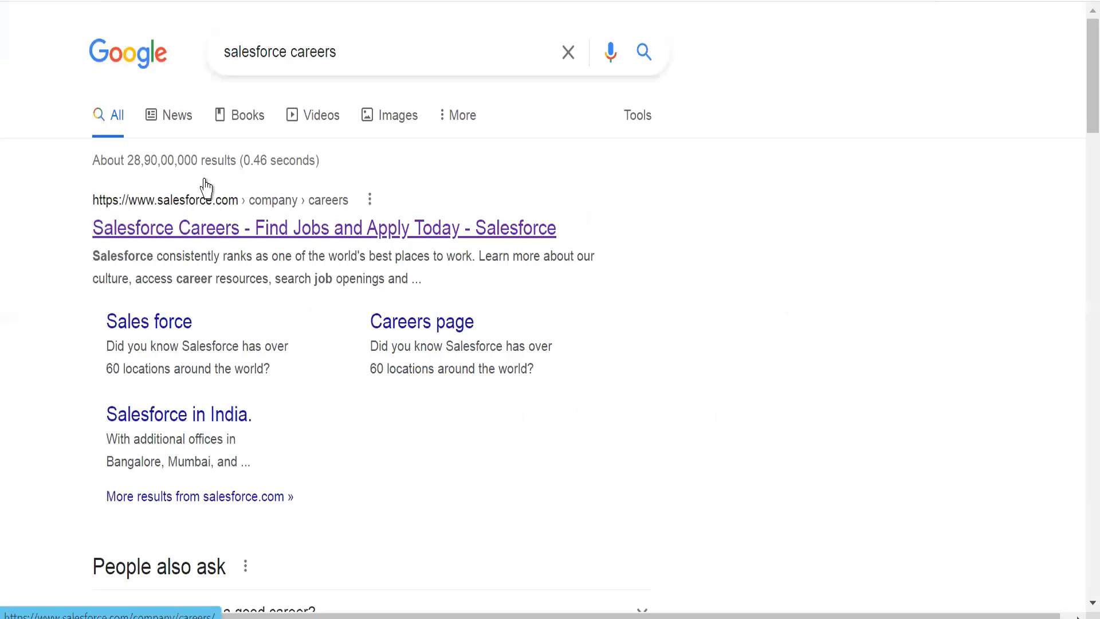
{"action": "left_click", "coordinate": [206, 186]}
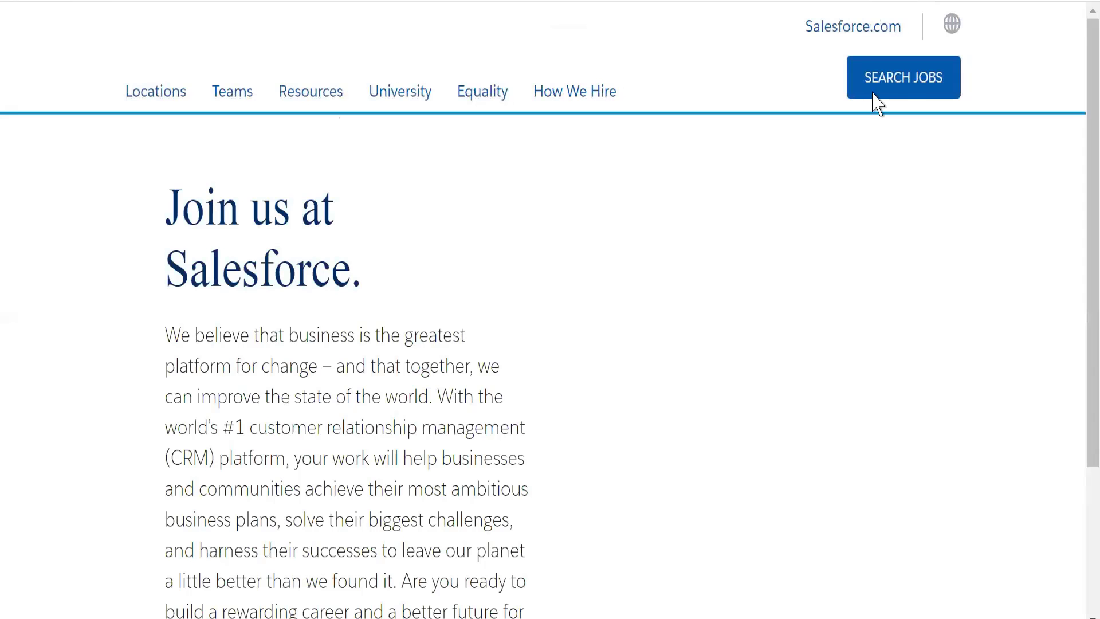
{"action": "left_click", "coordinate": [873, 93]}
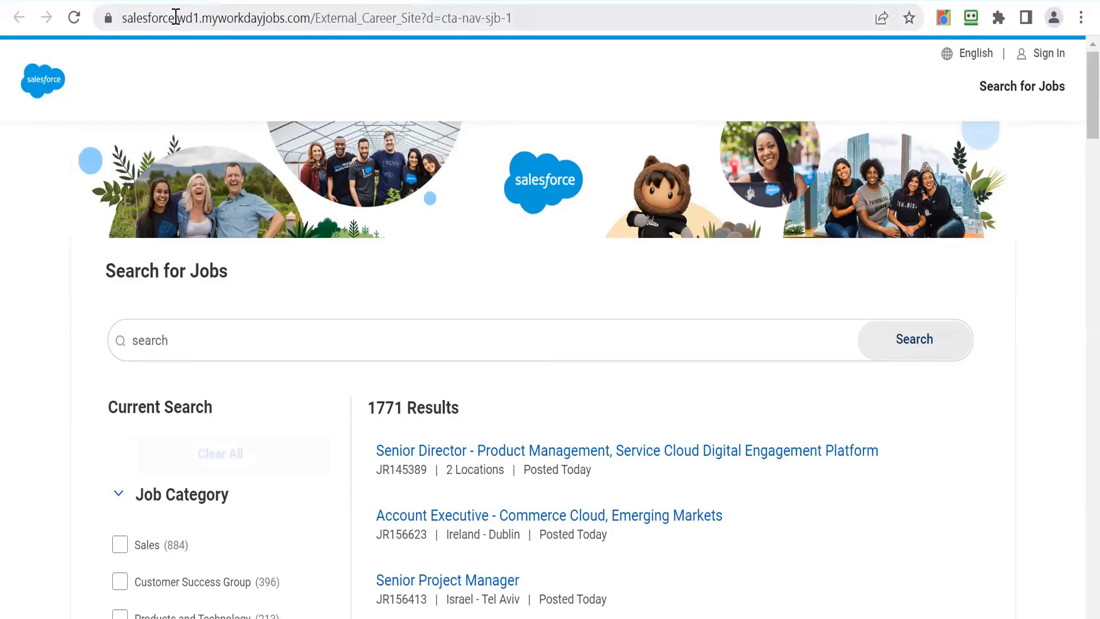
Step: Inspect the career site's web address, highlighting its "salesforce" and "myworkdayjobs.com" parts
{"action": "left_click", "coordinate": [176, 18]}
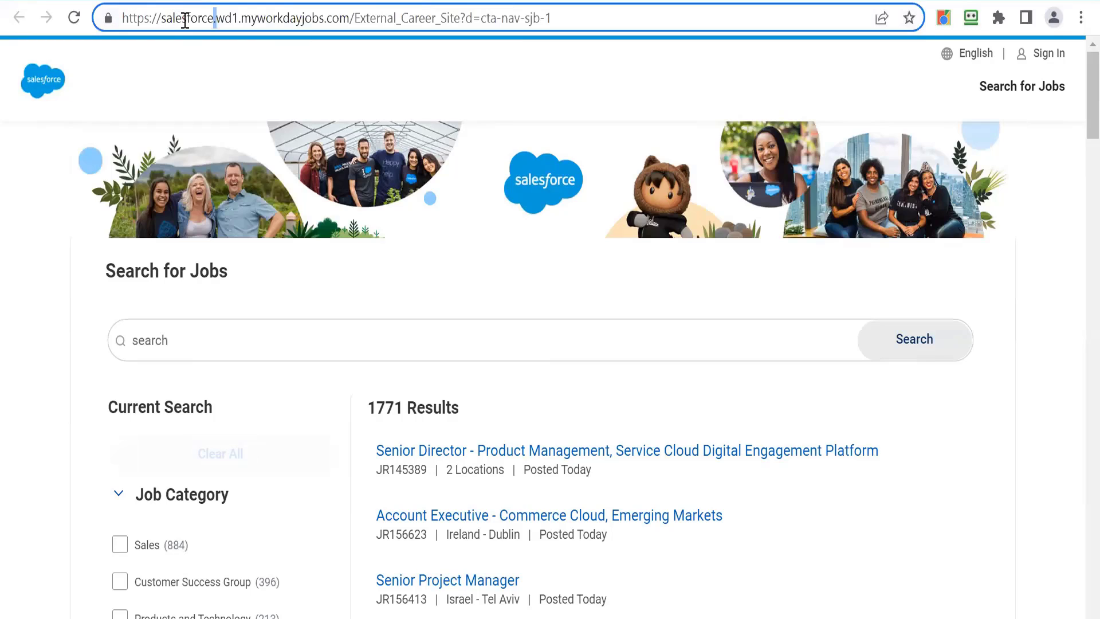
{"action": "double_click", "coordinate": [205, 19]}
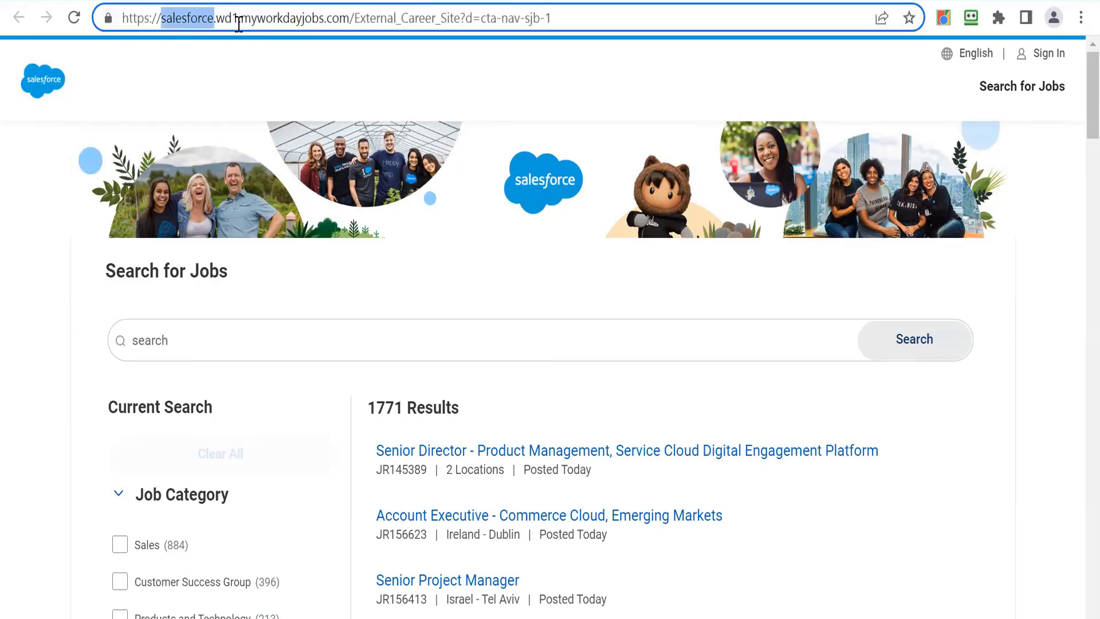
{"action": "double_click", "coordinate": [248, 20]}
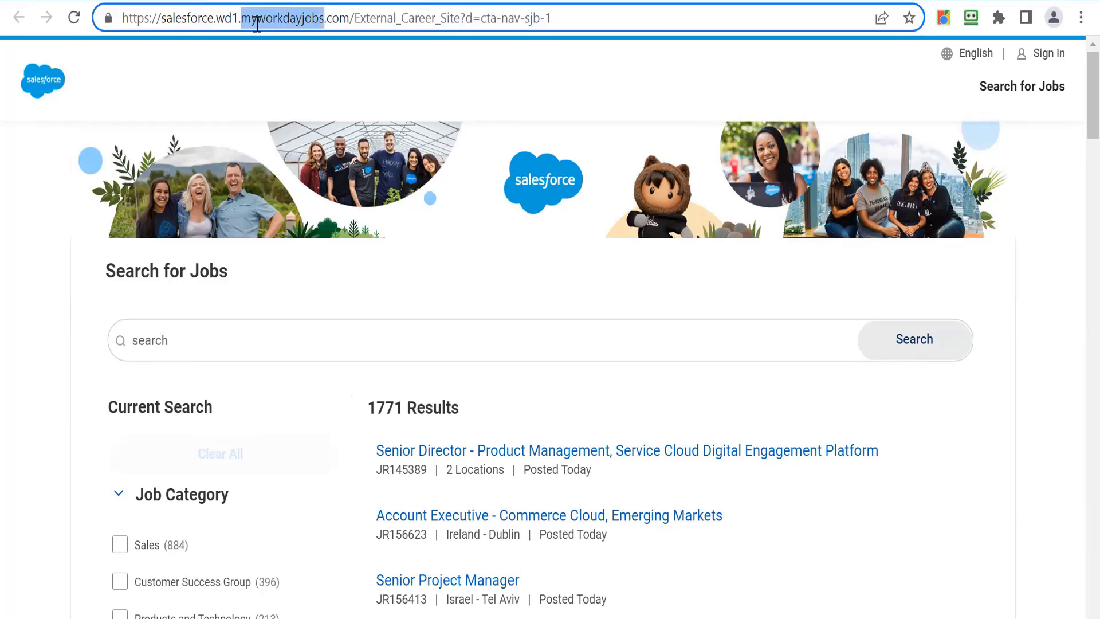
{"action": "key", "text": "ctrl+shift+Right"}
{"action": "key", "text": "ctrl+shift+Right"}
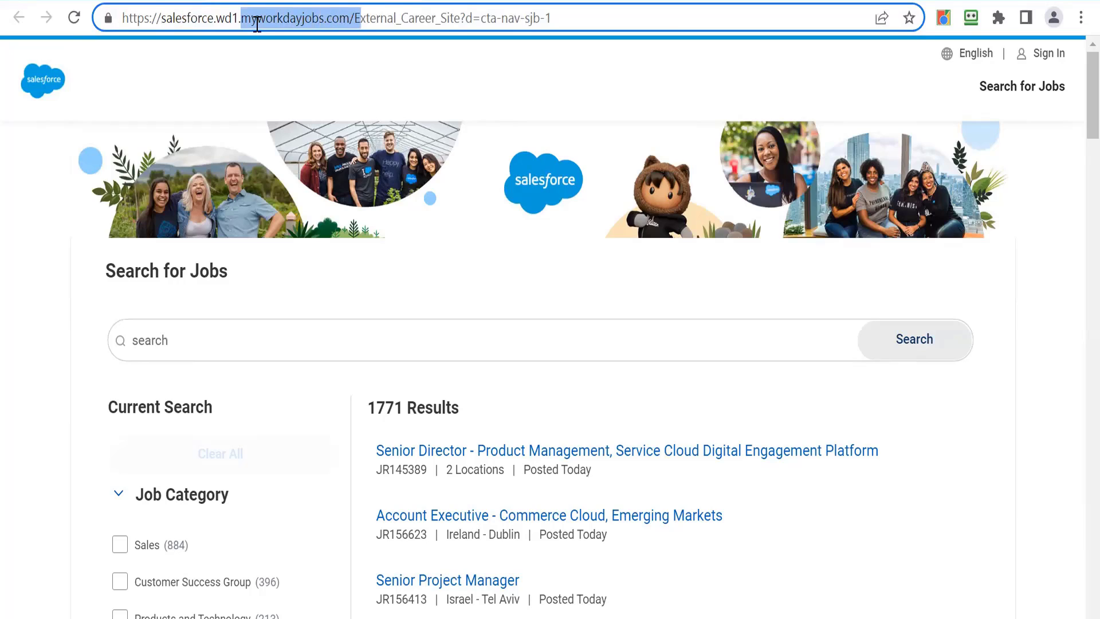
Step: Extend the highlight in the career site's web address from "myworkdayjobs.com" through "External_Career_Site"
{"action": "key", "text": "ctrl+shift+Right"}
{"action": "key", "text": "shift+Right"}
{"action": "key", "text": "shift+Right"}
{"action": "key", "text": "shift+Right"}
{"action": "key", "text": "shift+Right"}
{"action": "key", "text": "shift+Right"}
{"action": "key", "text": "shift+Right"}
{"action": "key", "text": "shift+Right"}
{"action": "key", "text": "shift+Right"}
{"action": "key", "text": "shift+Right"}
{"action": "key", "text": "shift+Right"}
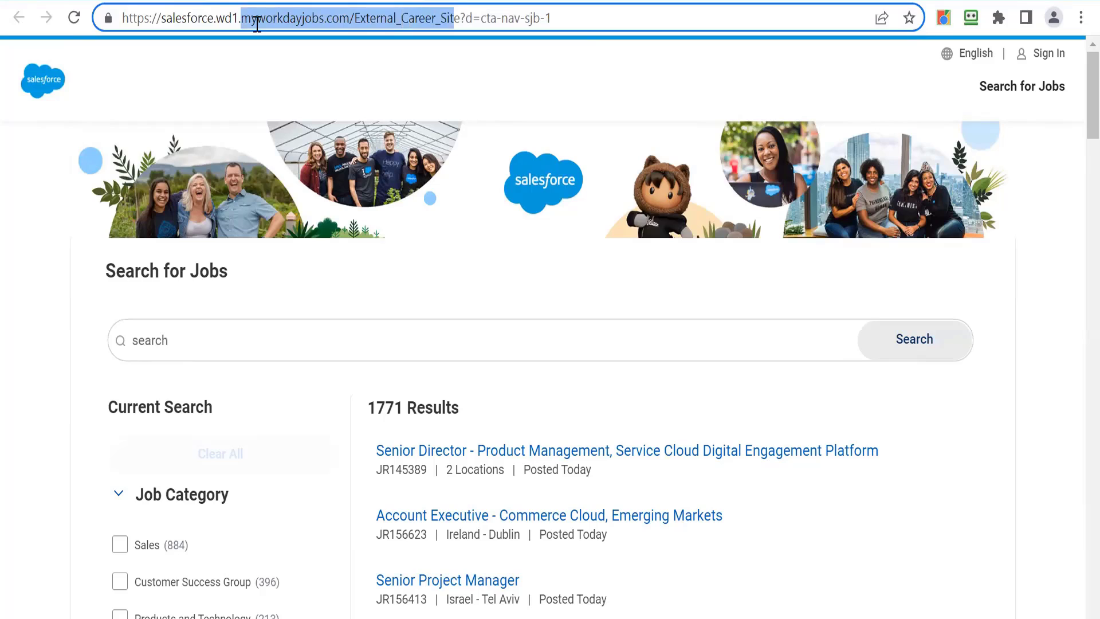
Step: Show the page full screen and collapse the Job Category, Location Country, Locations, Job Type and Full/Part-time filter groups
{"action": "key", "text": "F11"}
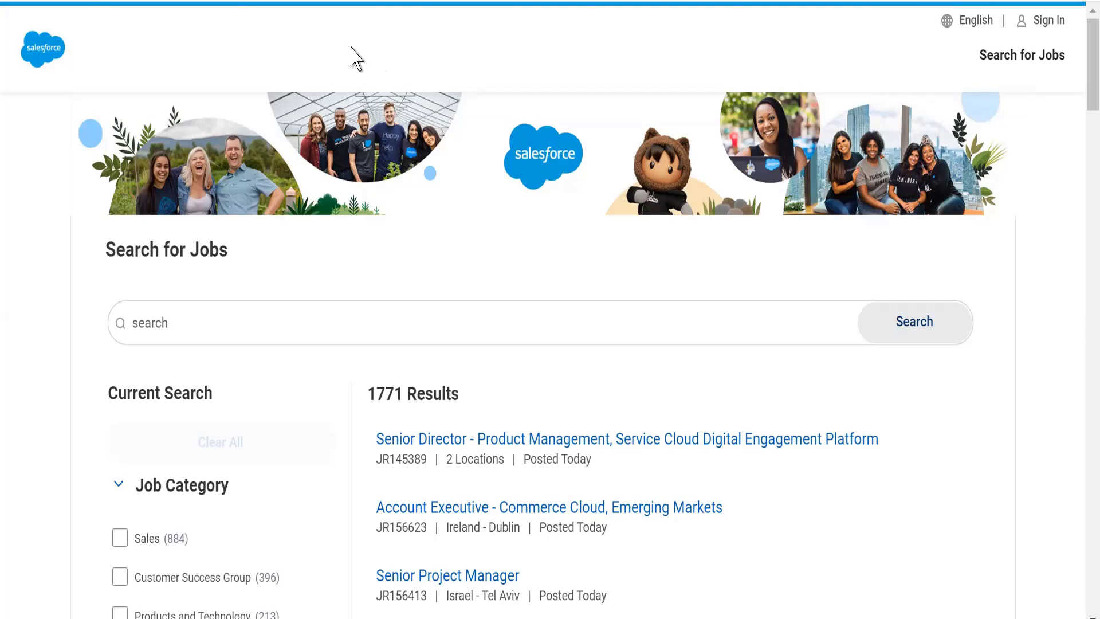
{"action": "scroll", "coordinate": [356, 59], "scroll_direction": "down", "scroll_amount": 1}
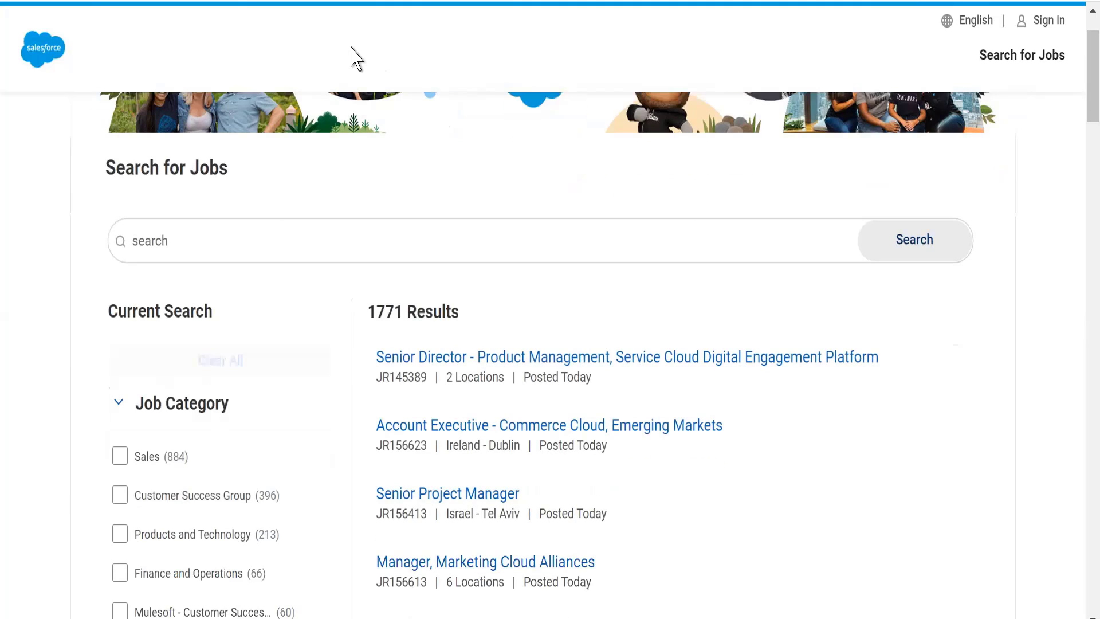
{"action": "scroll", "coordinate": [221, 274], "scroll_direction": "up", "scroll_amount": 1}
{"action": "scroll", "coordinate": [172, 373], "scroll_direction": "up", "scroll_amount": 1}
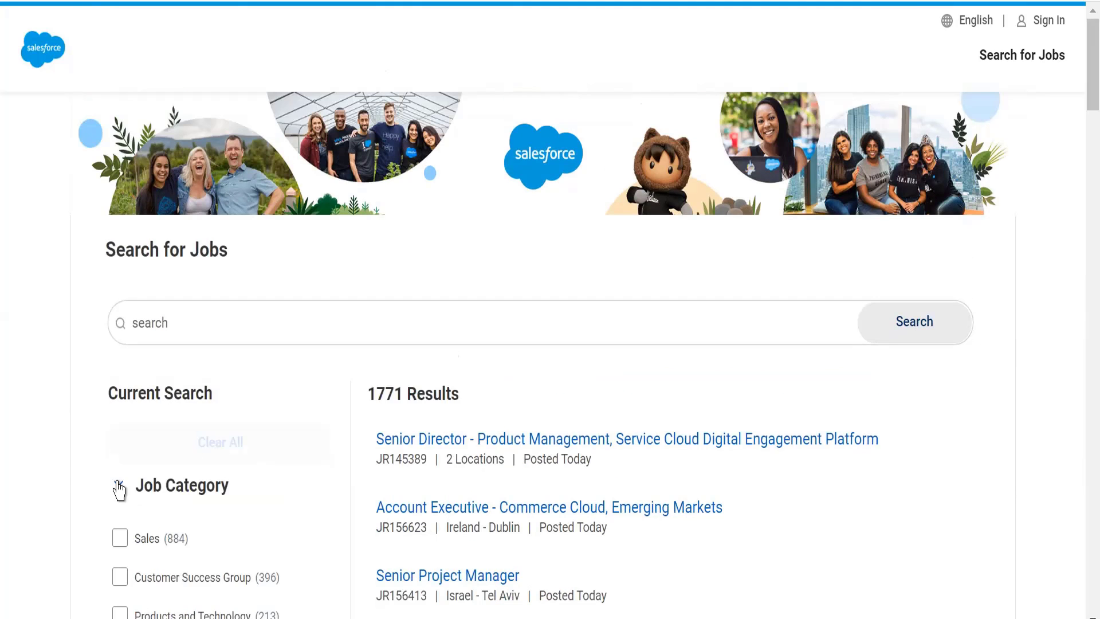
{"action": "left_click", "coordinate": [118, 486]}
{"action": "left_click", "coordinate": [118, 542]}
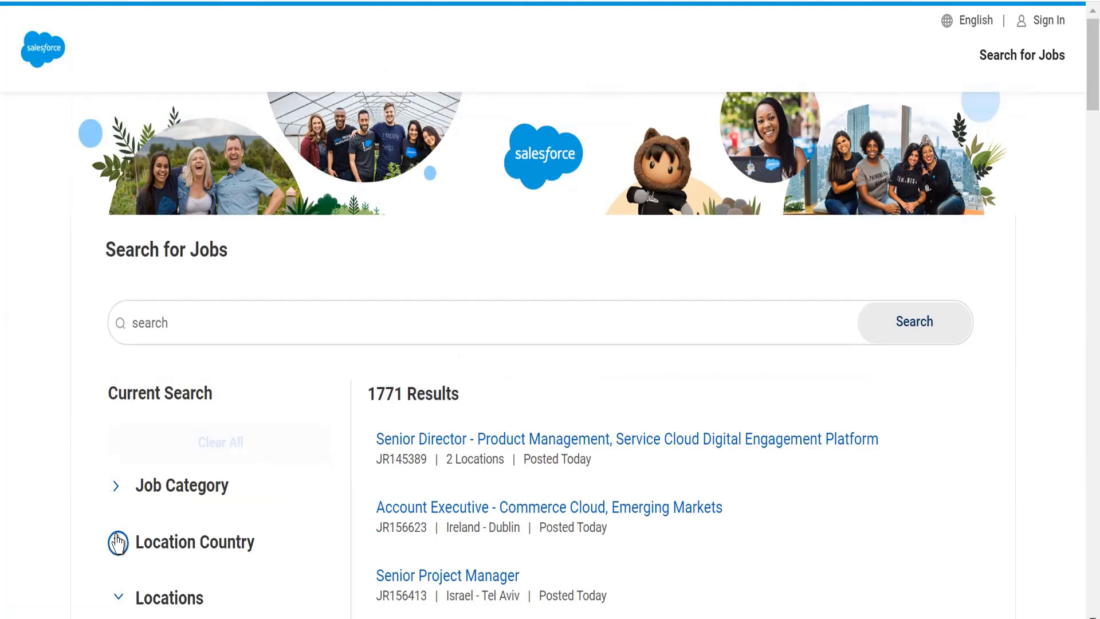
{"action": "scroll", "coordinate": [118, 533], "scroll_direction": "down", "scroll_amount": 2}
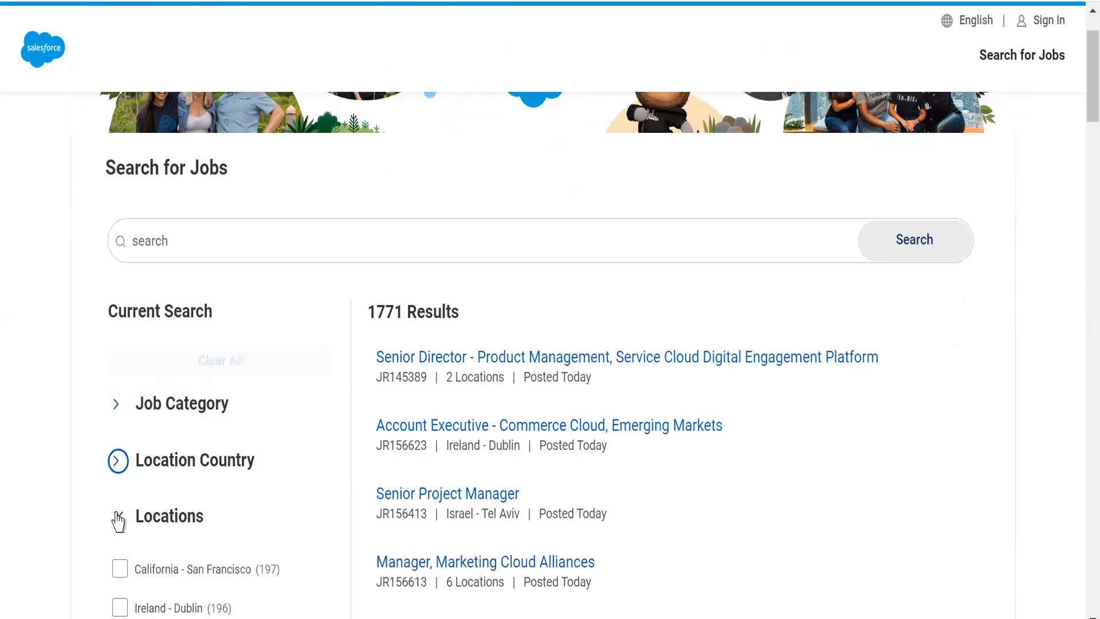
{"action": "left_click", "coordinate": [118, 516]}
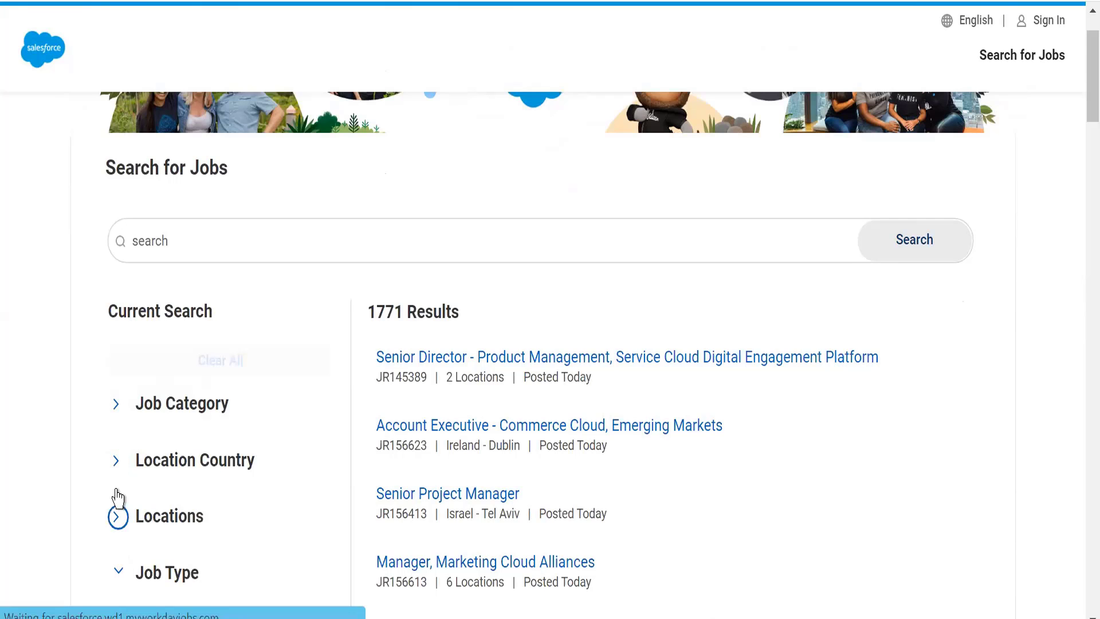
{"action": "scroll", "coordinate": [118, 515], "scroll_direction": "down", "scroll_amount": 2}
{"action": "left_click", "coordinate": [117, 491]}
{"action": "scroll", "coordinate": [118, 487], "scroll_direction": "down", "scroll_amount": 2}
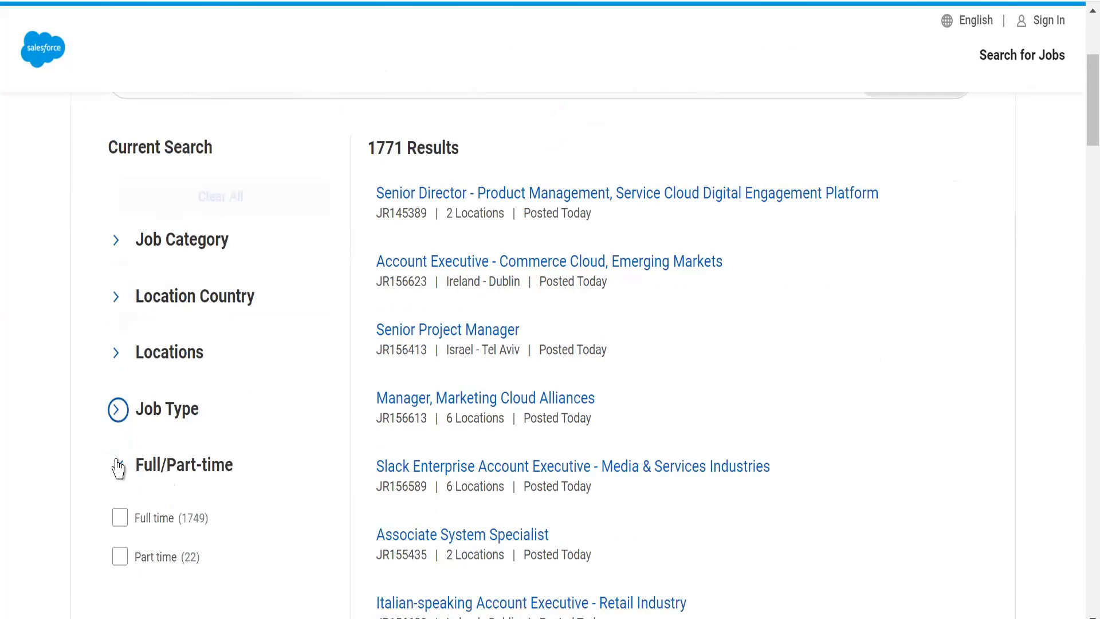
{"action": "left_click", "coordinate": [118, 465]}
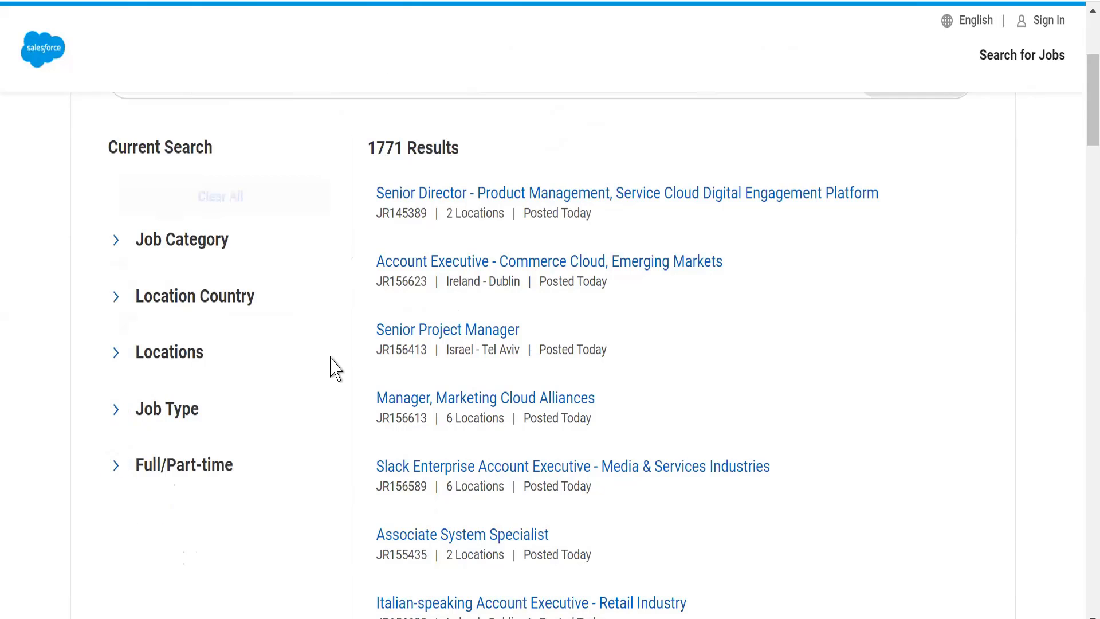
Step: Review the Job Category and Location Country filter options one after the other, collapsing each group again
{"action": "scroll", "coordinate": [336, 369], "scroll_direction": "up", "scroll_amount": 3}
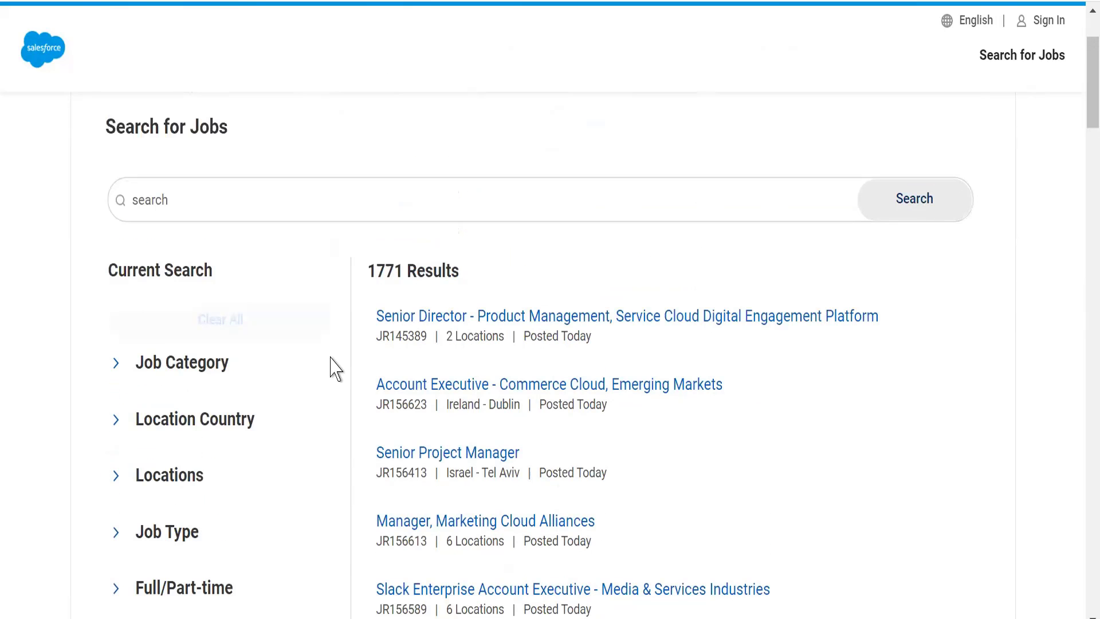
{"action": "scroll", "coordinate": [336, 369], "scroll_direction": "down", "scroll_amount": 1}
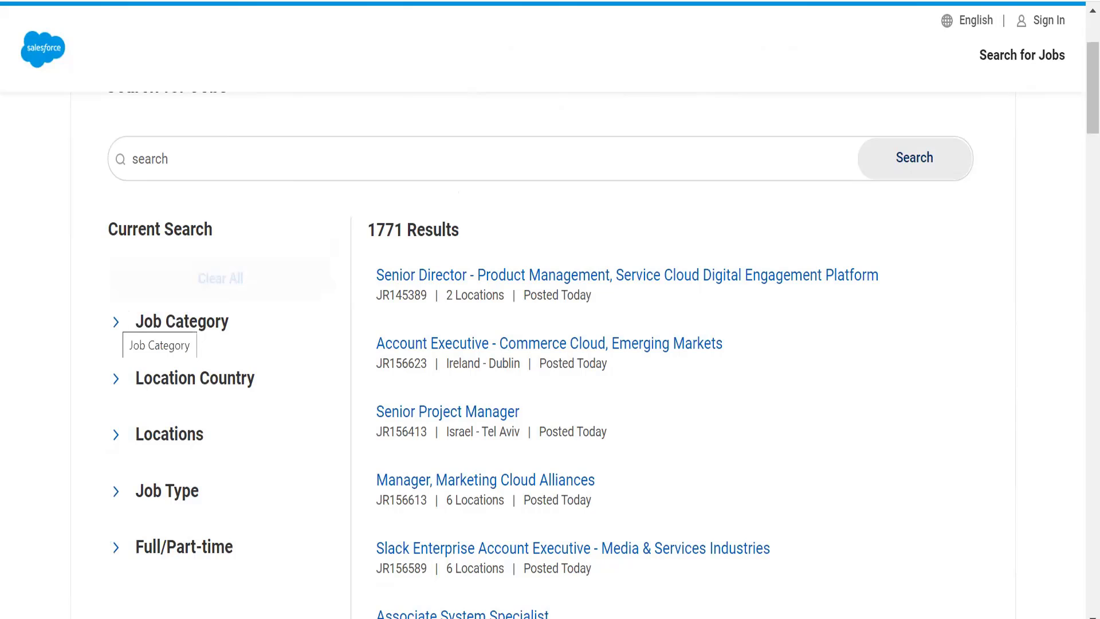
{"action": "left_click", "coordinate": [117, 330]}
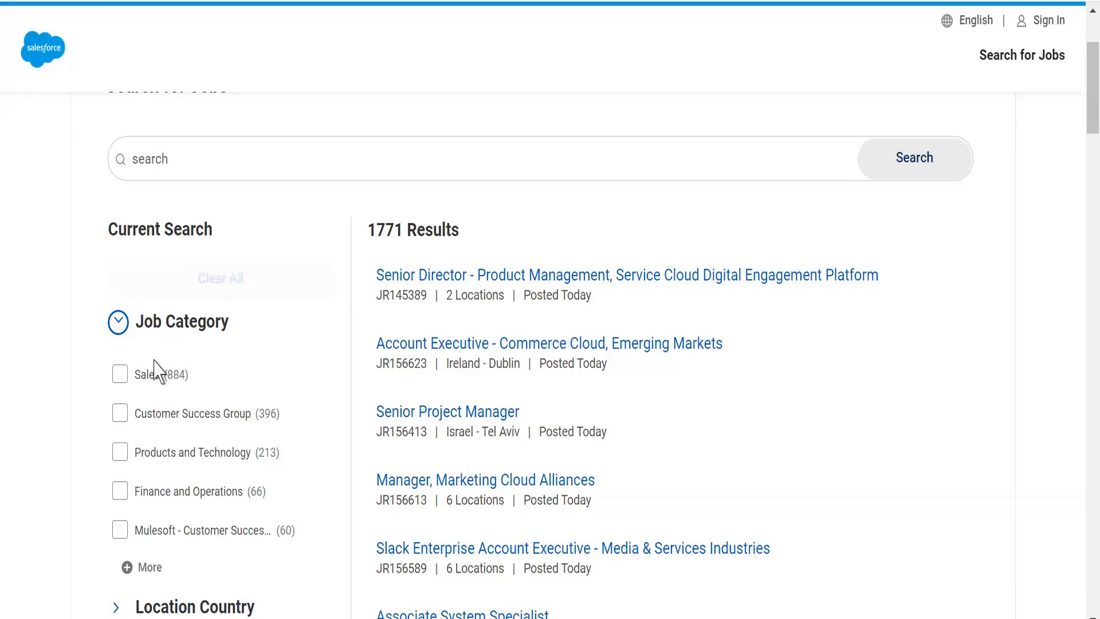
{"action": "left_click", "coordinate": [117, 321]}
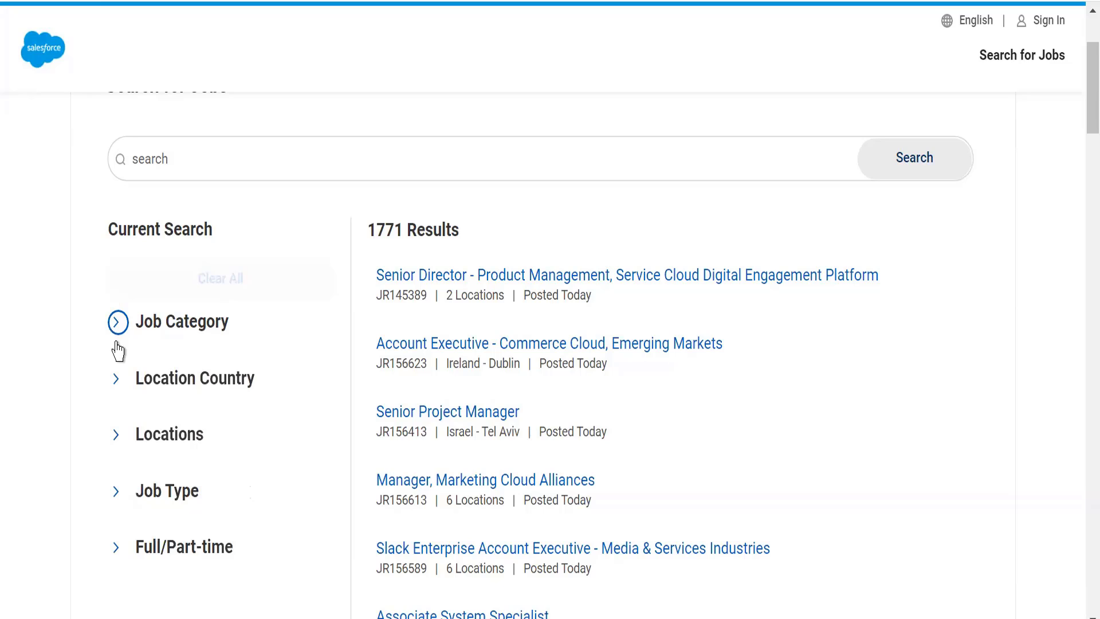
{"action": "left_click", "coordinate": [116, 383]}
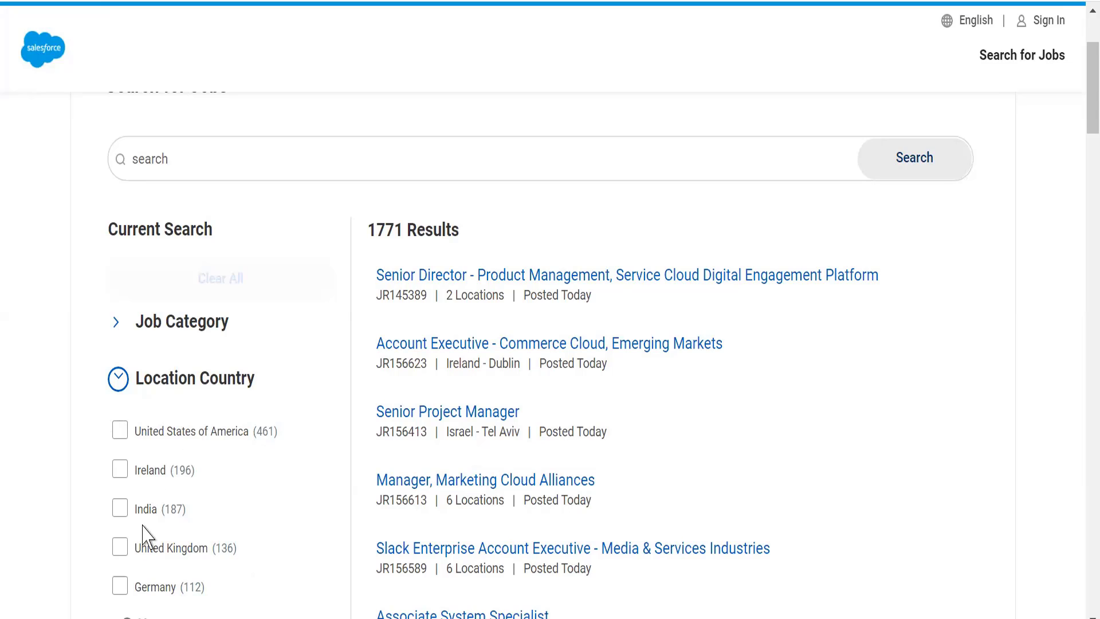
{"action": "left_click", "coordinate": [117, 378]}
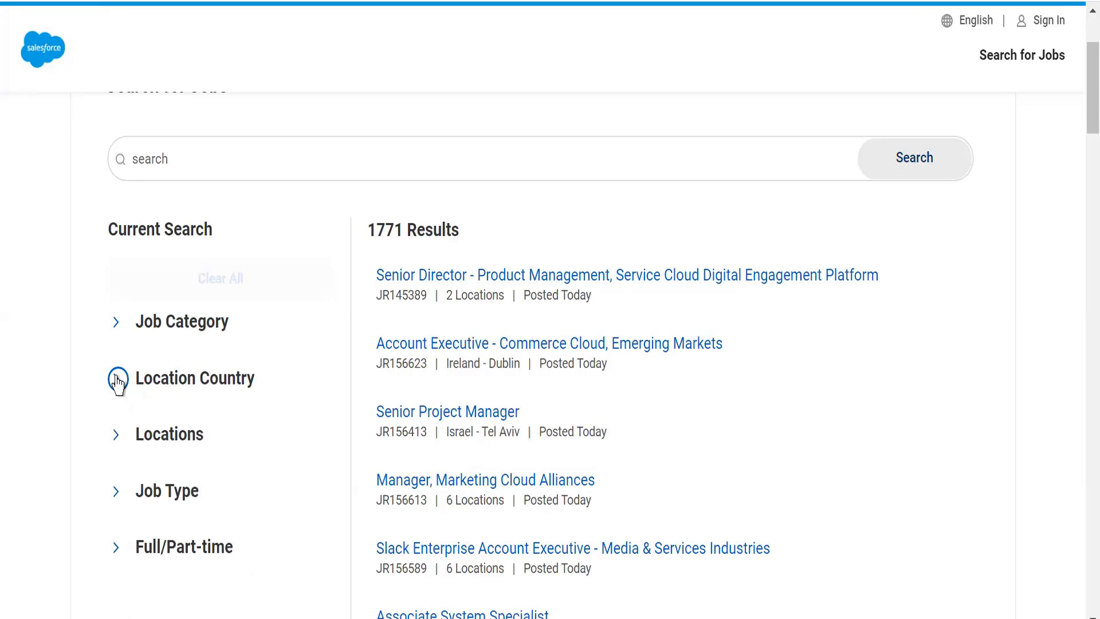
Step: Review the cities and remote options in the Locations filter, then collapse it again
{"action": "left_click", "coordinate": [118, 437]}
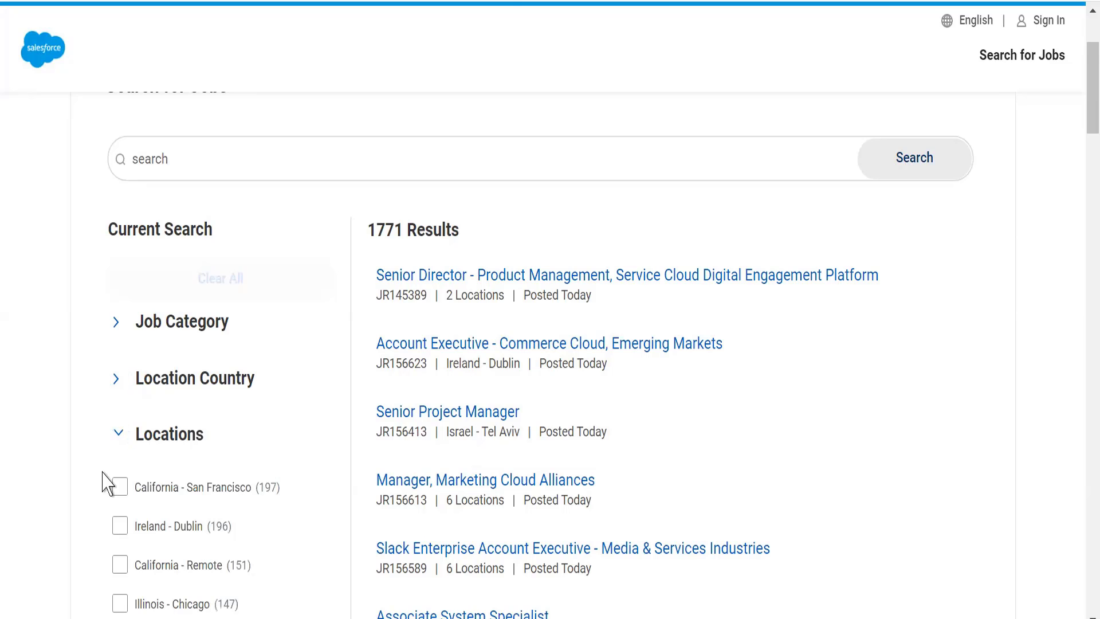
{"action": "scroll", "coordinate": [105, 485], "scroll_direction": "down", "scroll_amount": 1}
{"action": "scroll", "coordinate": [104, 484], "scroll_direction": "down", "scroll_amount": 1}
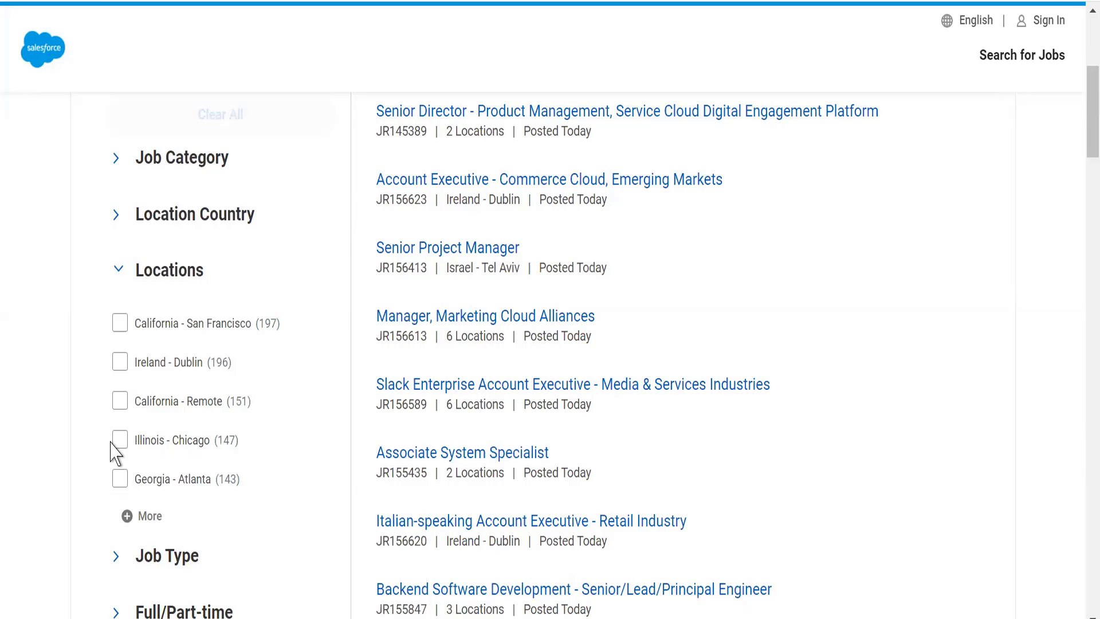
{"action": "left_click", "coordinate": [117, 275]}
Step: Review the Job Type and Full/Part-time filter options, leaving both groups collapsed
{"action": "left_click", "coordinate": [115, 329]}
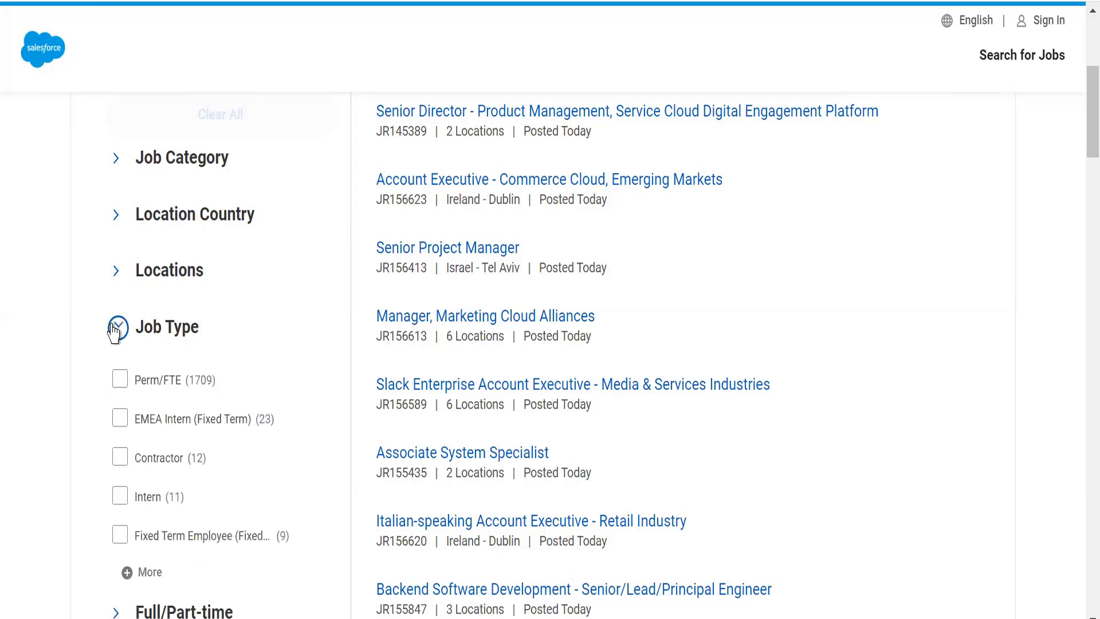
{"action": "left_click", "coordinate": [115, 330]}
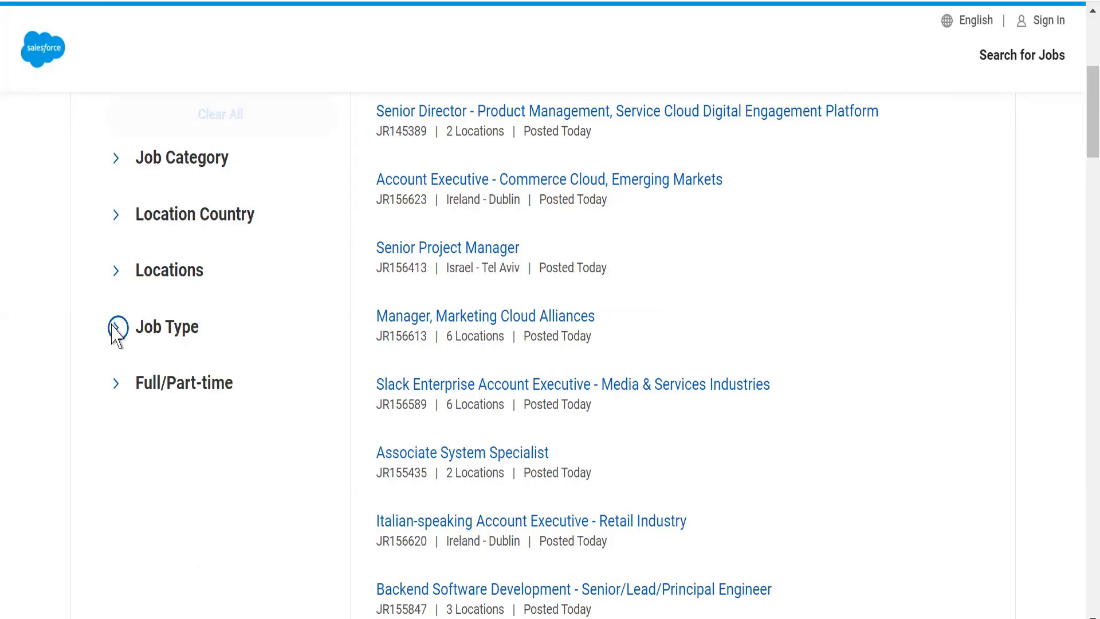
{"action": "left_click", "coordinate": [118, 383]}
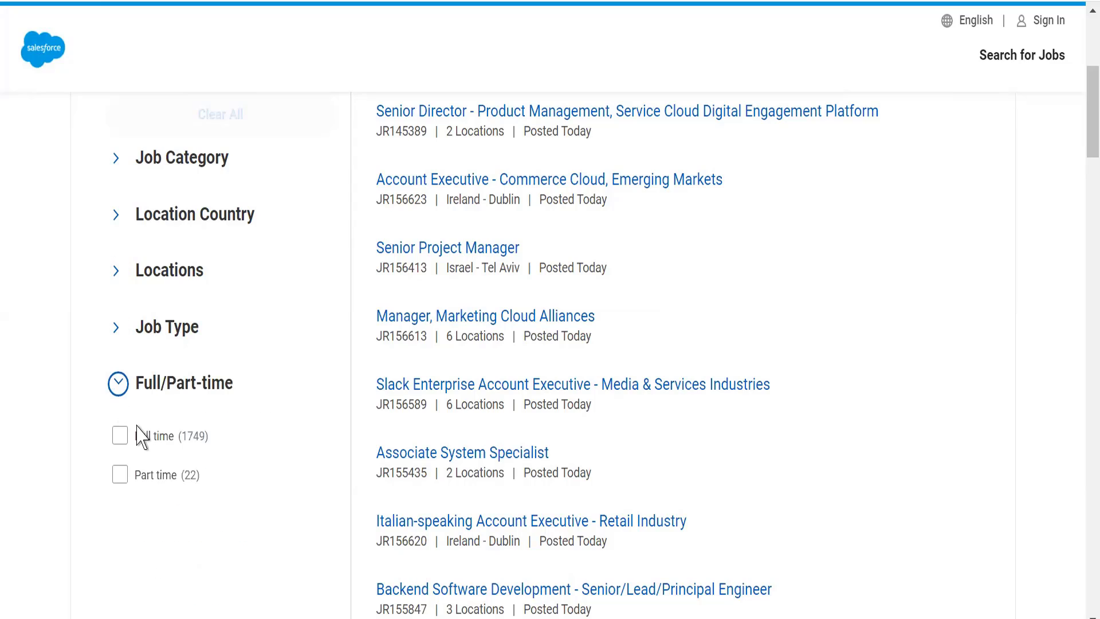
{"action": "left_click", "coordinate": [117, 383]}
{"action": "left_click", "coordinate": [117, 331]}
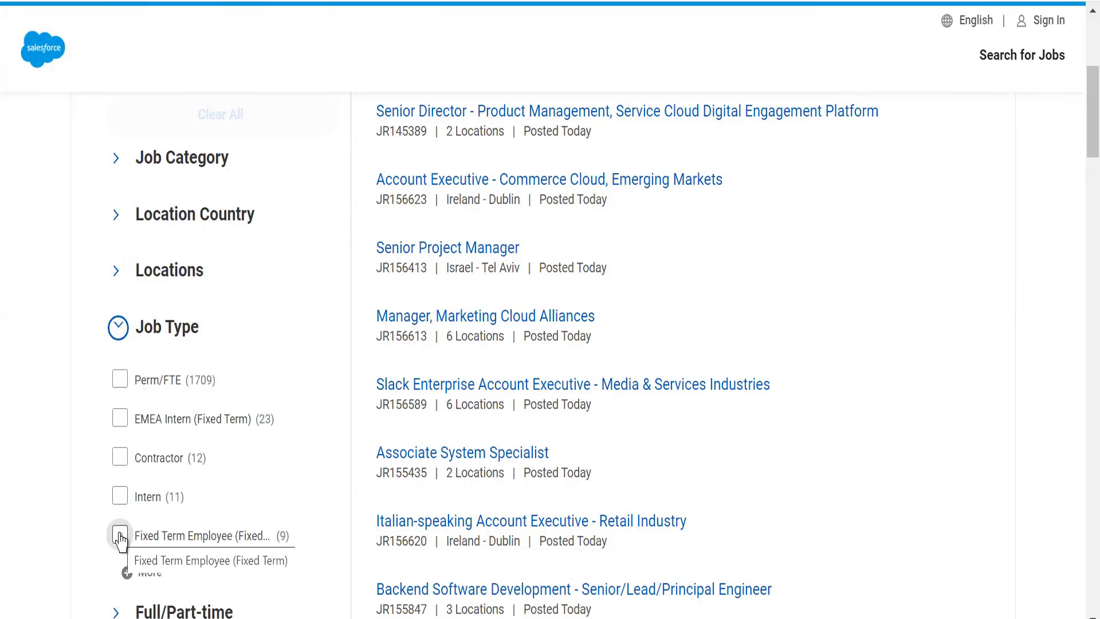
{"action": "left_click", "coordinate": [119, 330]}
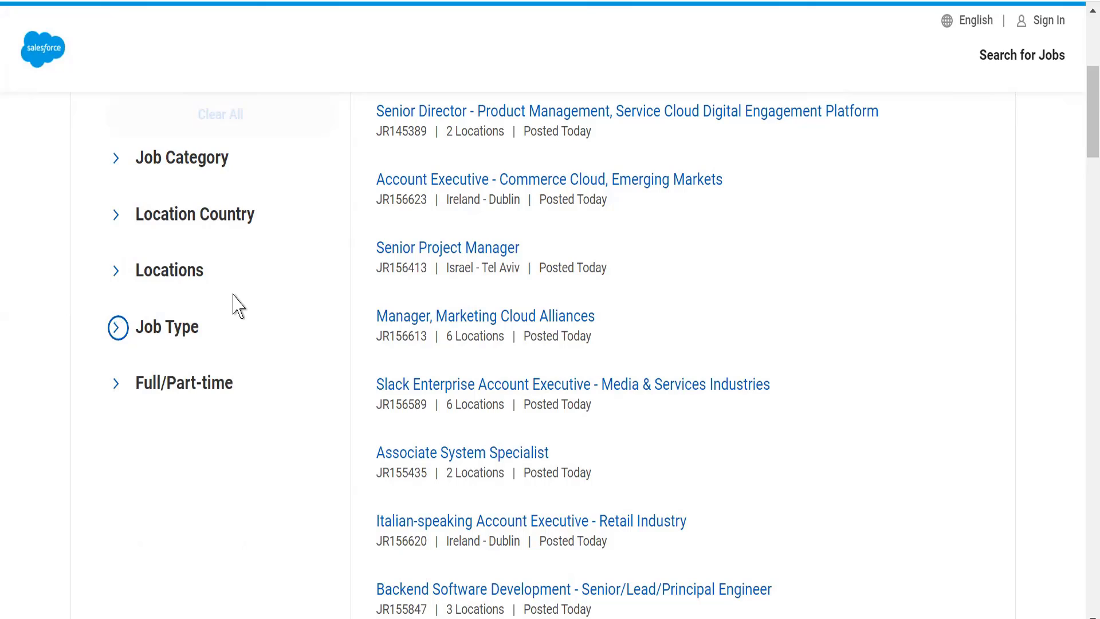
Step: Expand the Job Category filter and limit the job results to Sales
{"action": "scroll", "coordinate": [1085, 109], "scroll_direction": "up", "scroll_amount": 1}
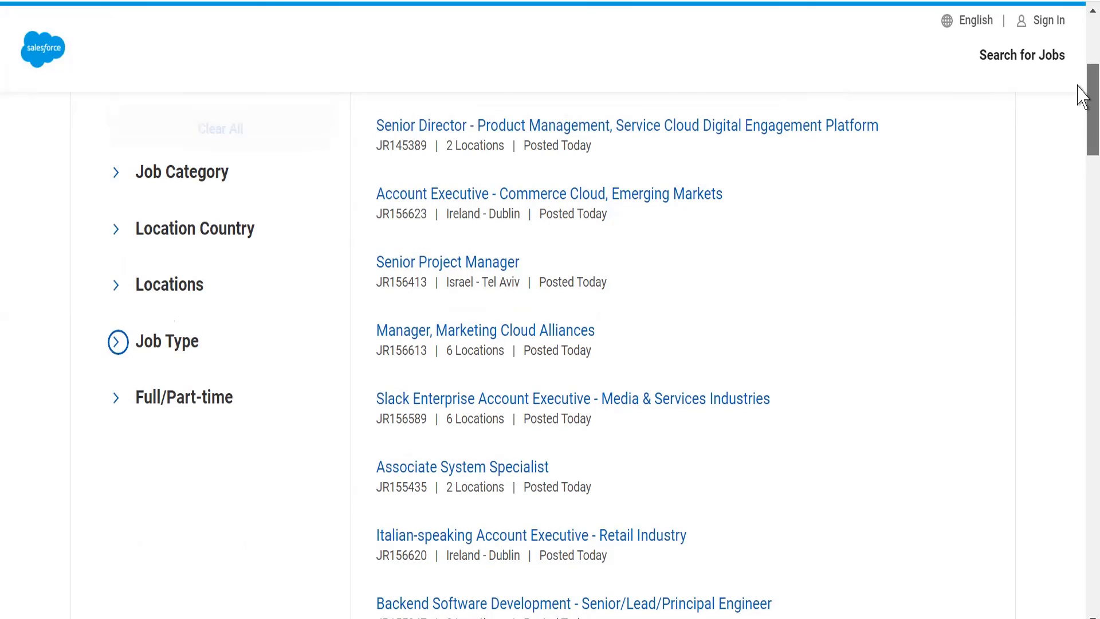
{"action": "scroll", "coordinate": [1083, 123], "scroll_direction": "up", "scroll_amount": 3}
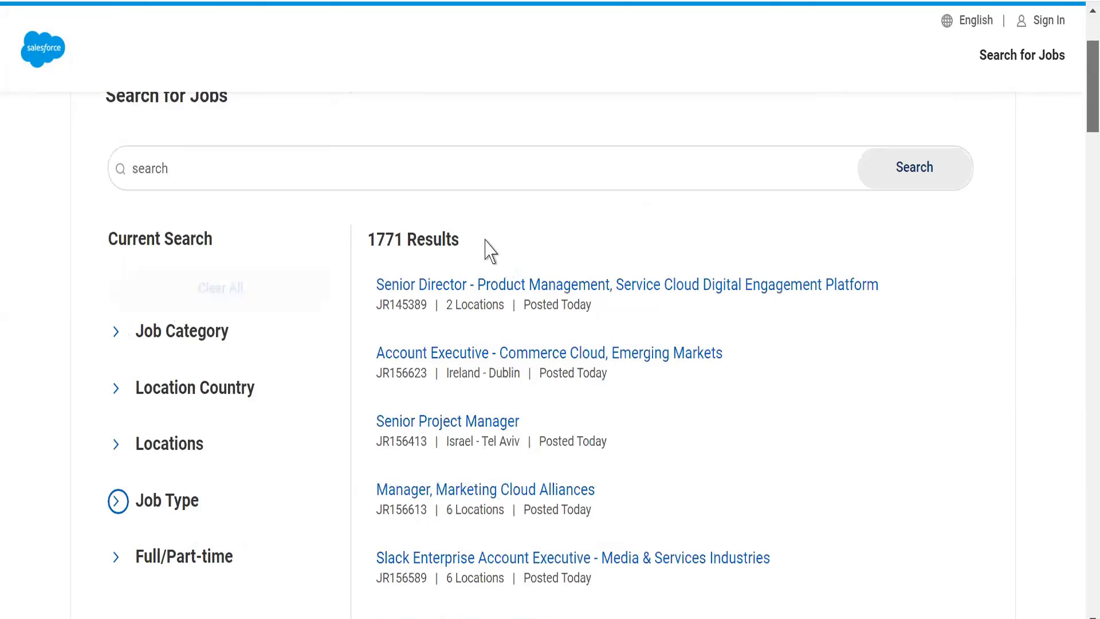
{"action": "scroll", "coordinate": [92, 364], "scroll_direction": "up", "scroll_amount": 2}
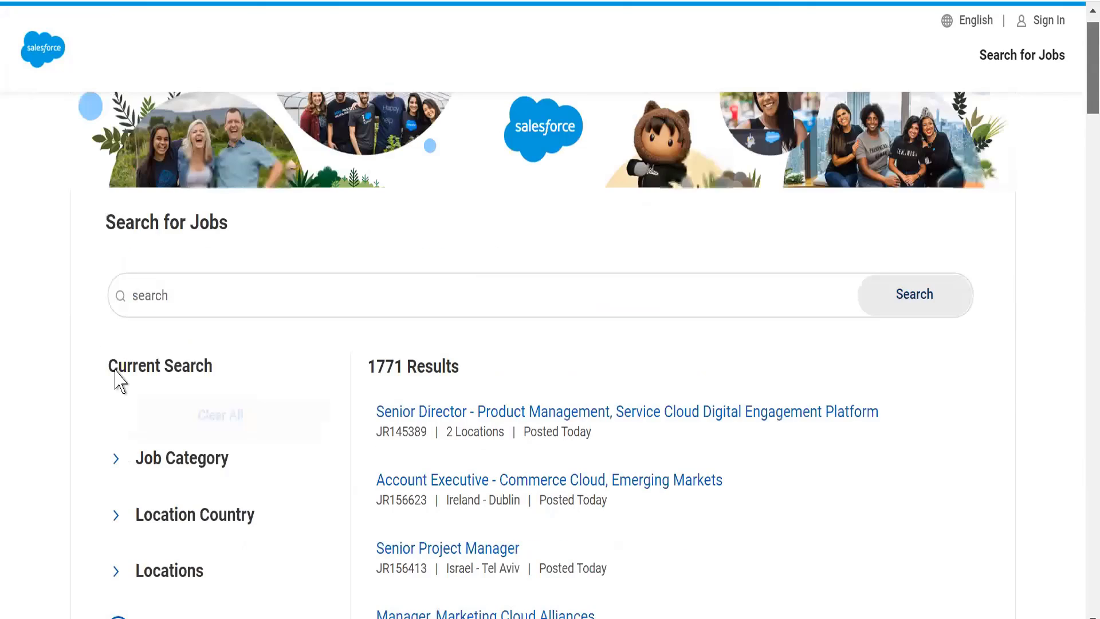
{"action": "scroll", "coordinate": [116, 397], "scroll_direction": "down", "scroll_amount": 2}
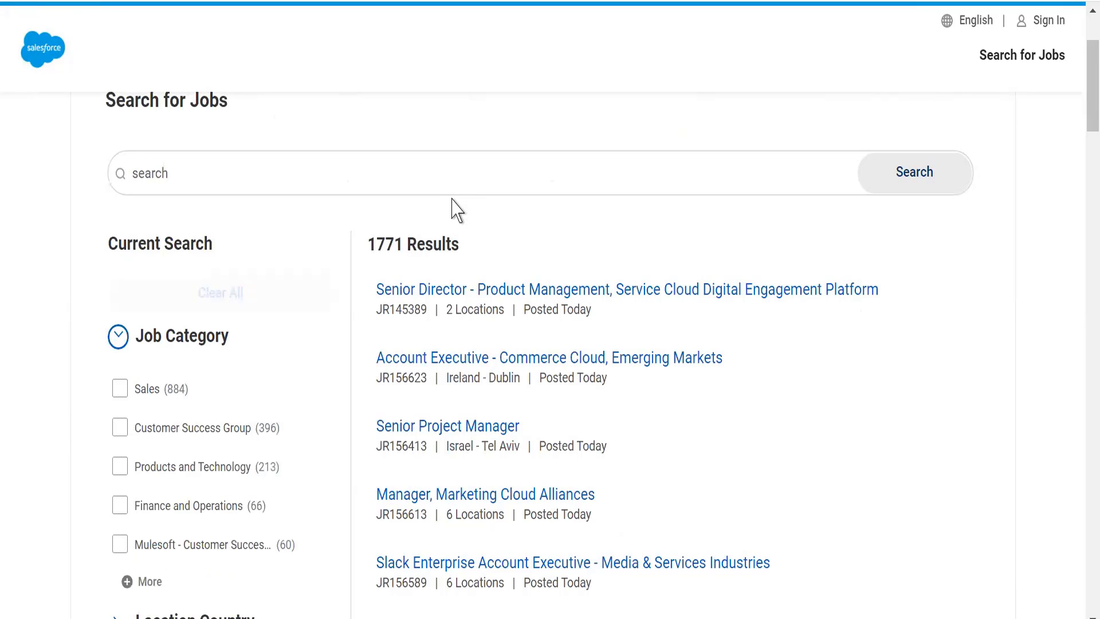
{"action": "key", "text": "Tab"}
{"action": "key", "text": "space"}
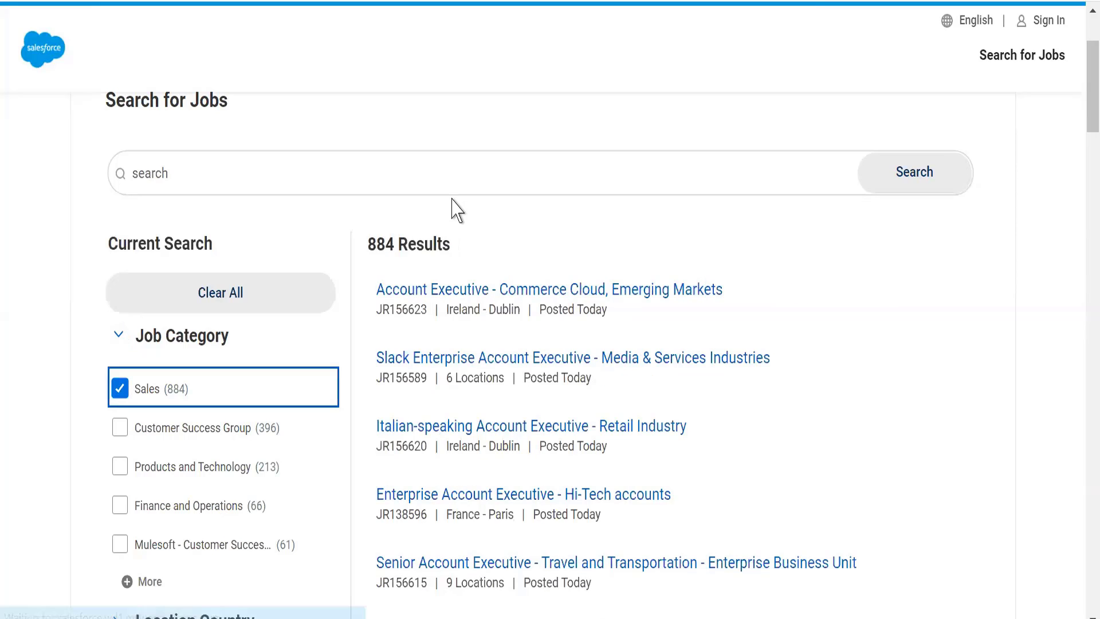
Step: Find "account executive" on the filtered Sales results page, then close the page search
{"action": "key", "text": "ctrl+f"}
{"action": "type", "text": "account "}
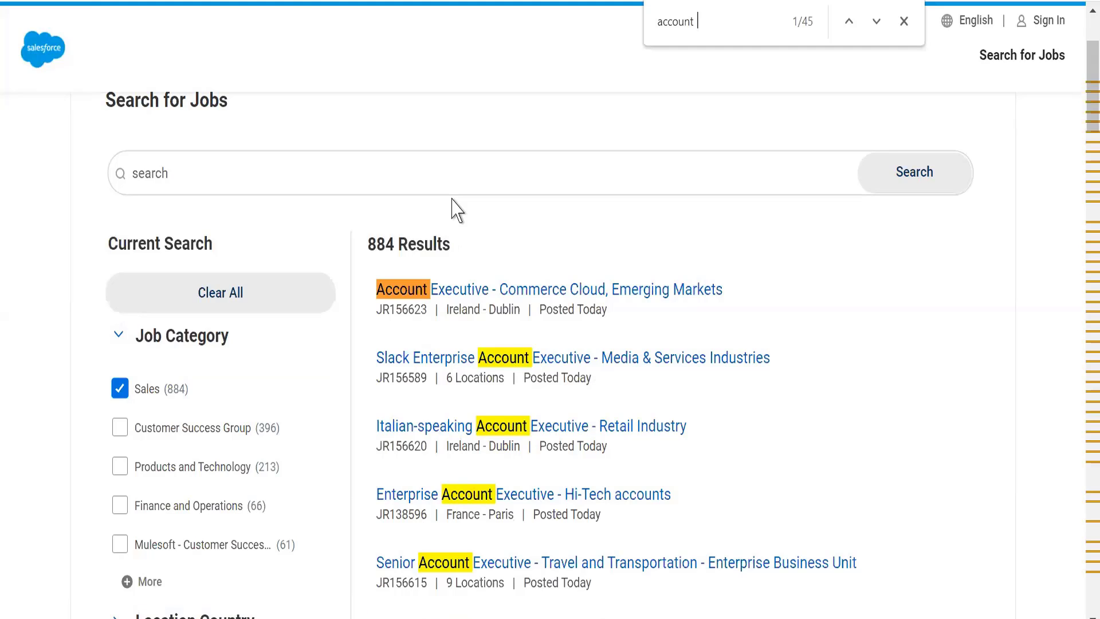
{"action": "type", "text": "executib"}
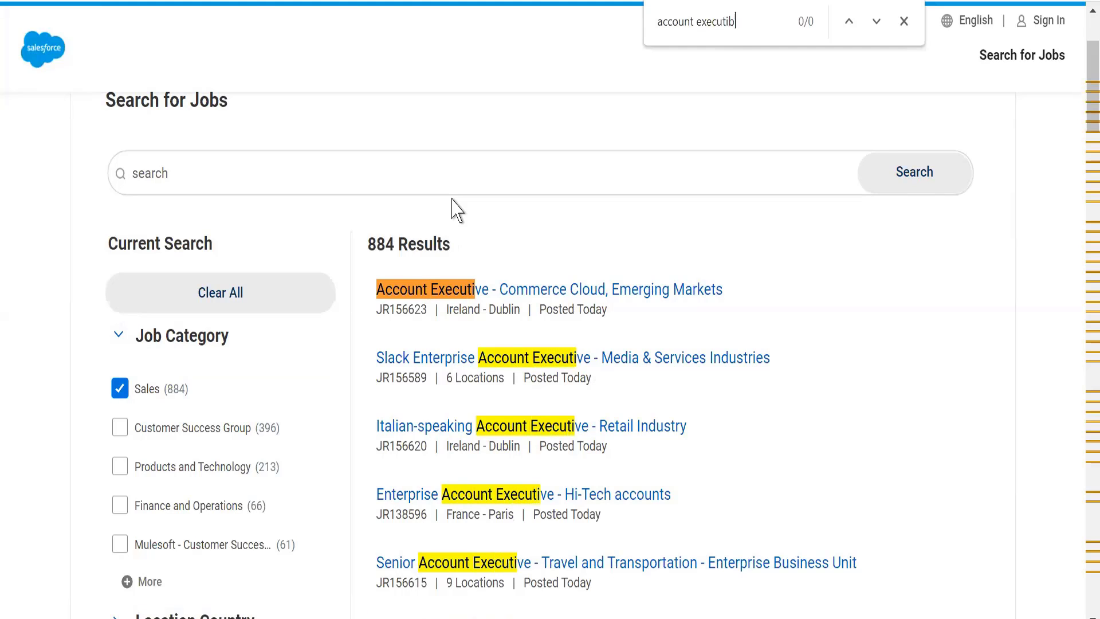
{"action": "key", "text": "BackSpace"}
{"action": "type", "text": "ve"}
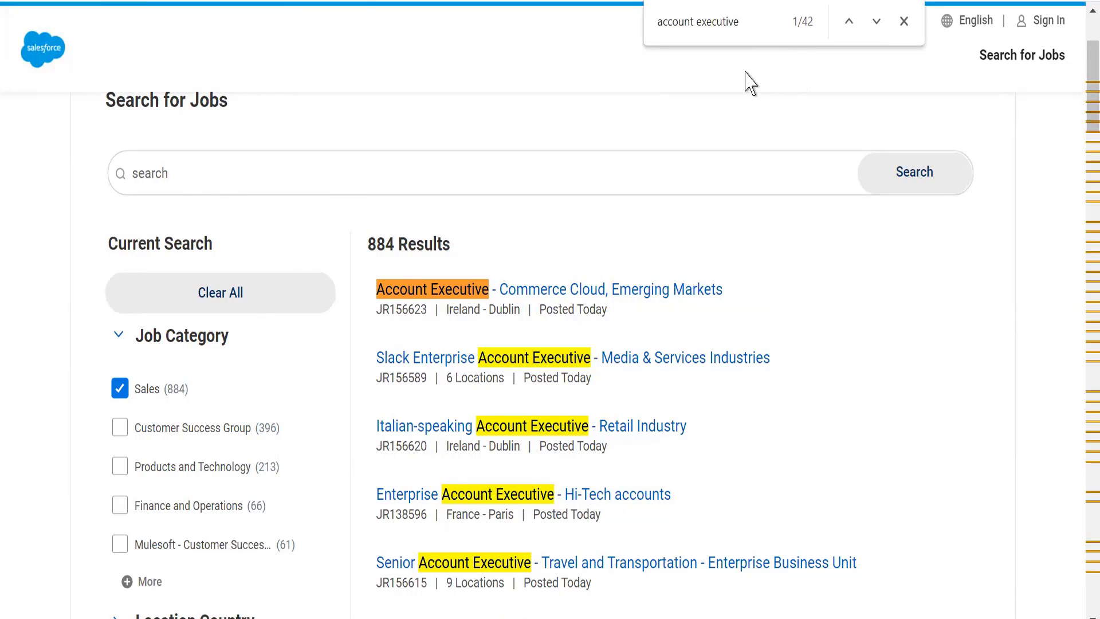
{"action": "key", "text": "Escape"}
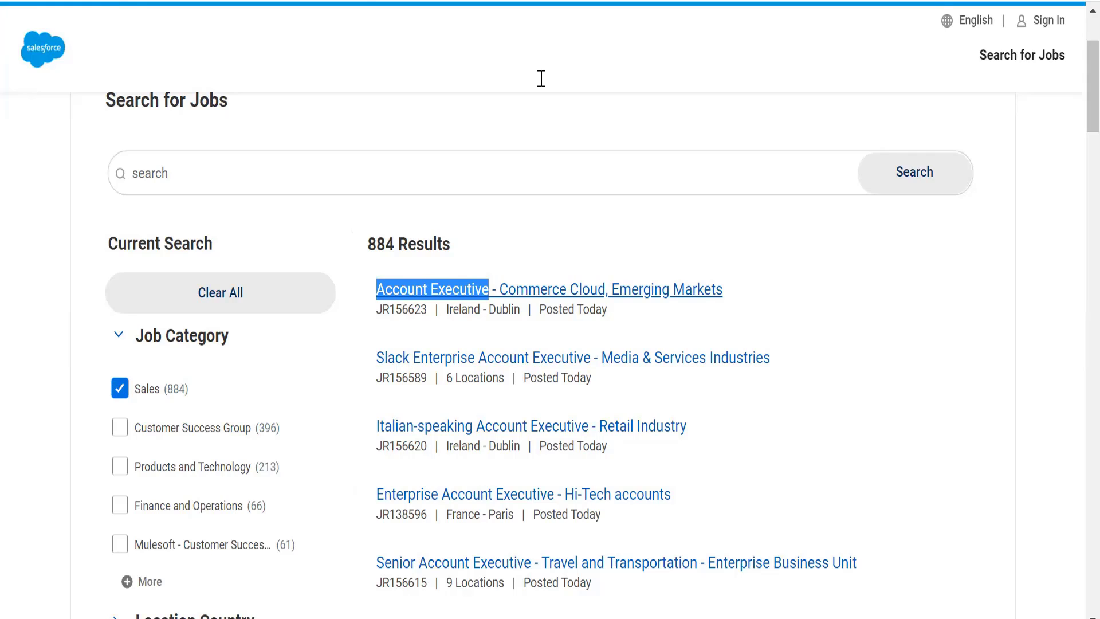
Step: Switch to the Workday home page and duplicate its browser tab twice
{"action": "left_click", "coordinate": [654, 111]}
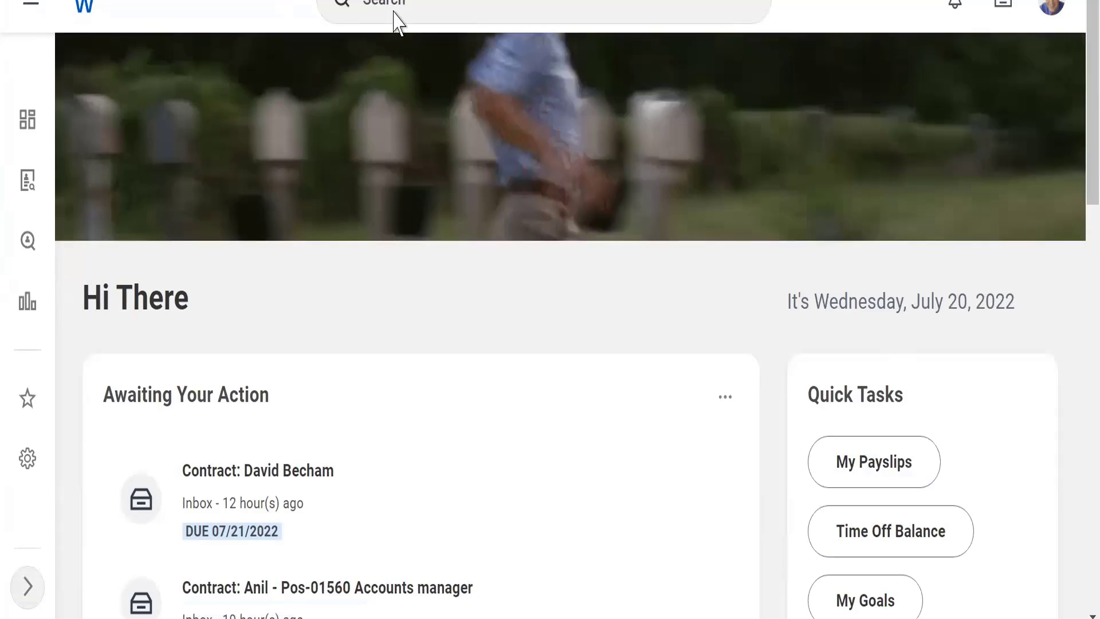
{"action": "right_click", "coordinate": [393, 77]}
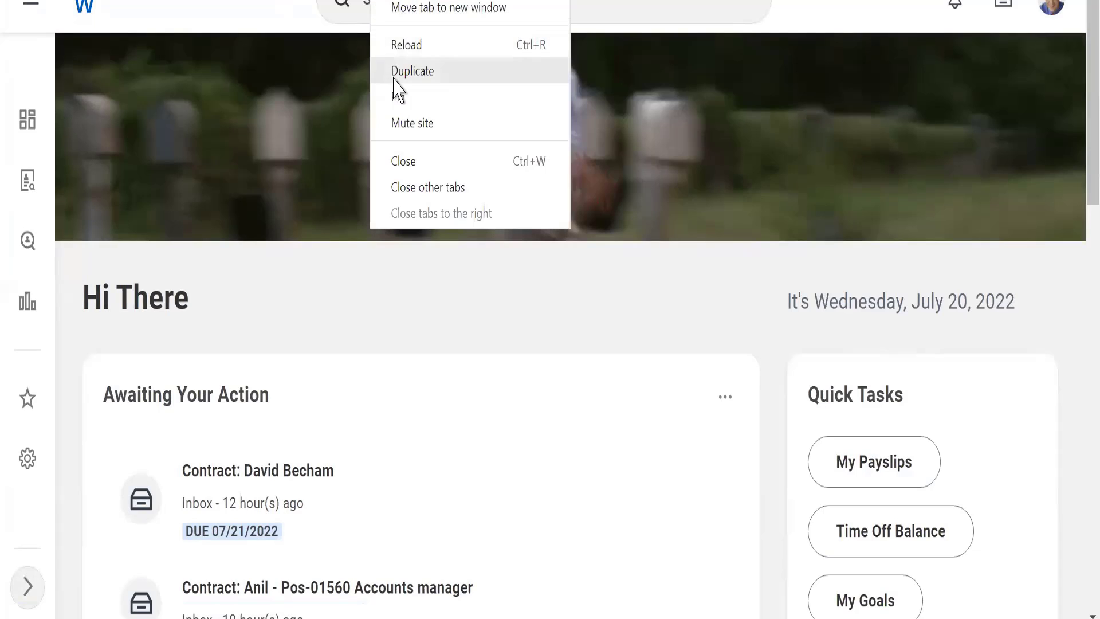
{"action": "left_click", "coordinate": [393, 78]}
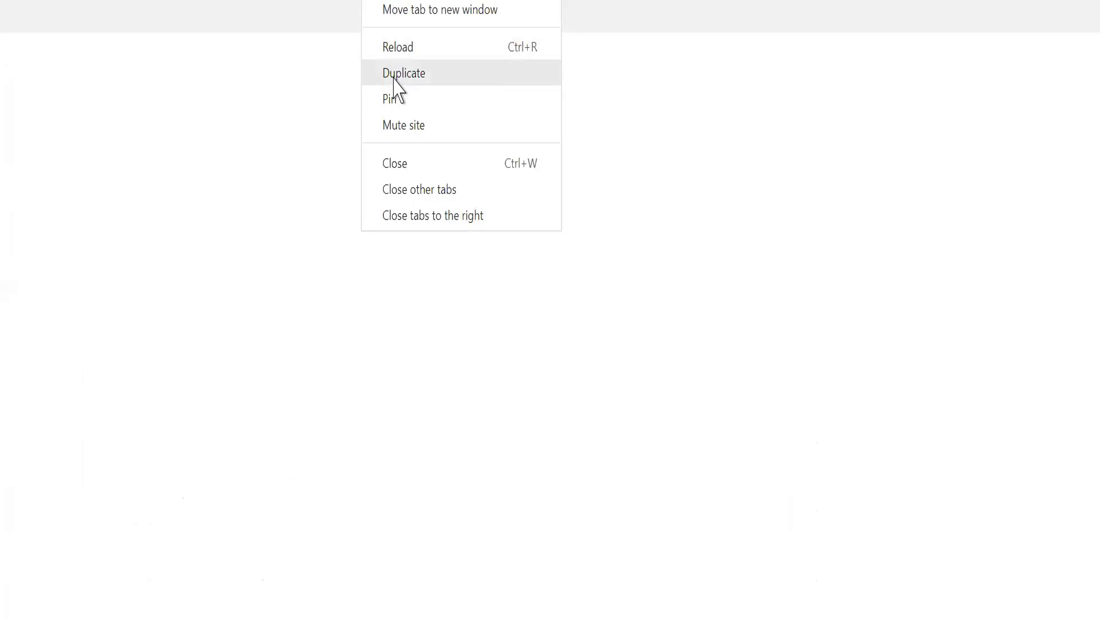
{"action": "left_click", "coordinate": [398, 84]}
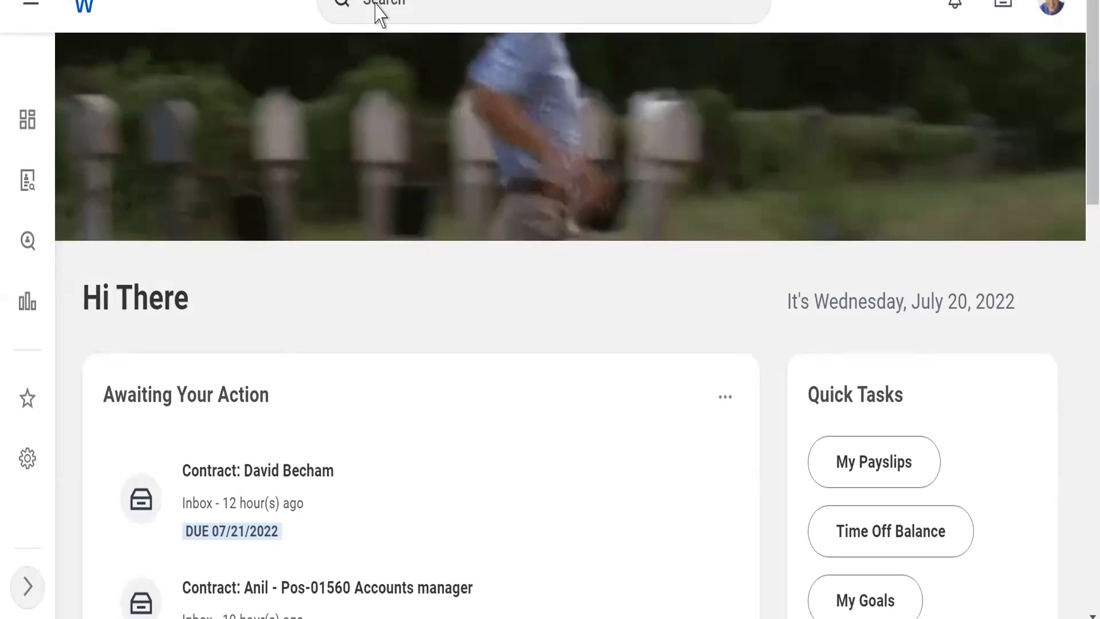
Step: Find and start the Create Job Family Group task with an effective date of 07/20/2022
{"action": "left_click", "coordinate": [377, 7]}
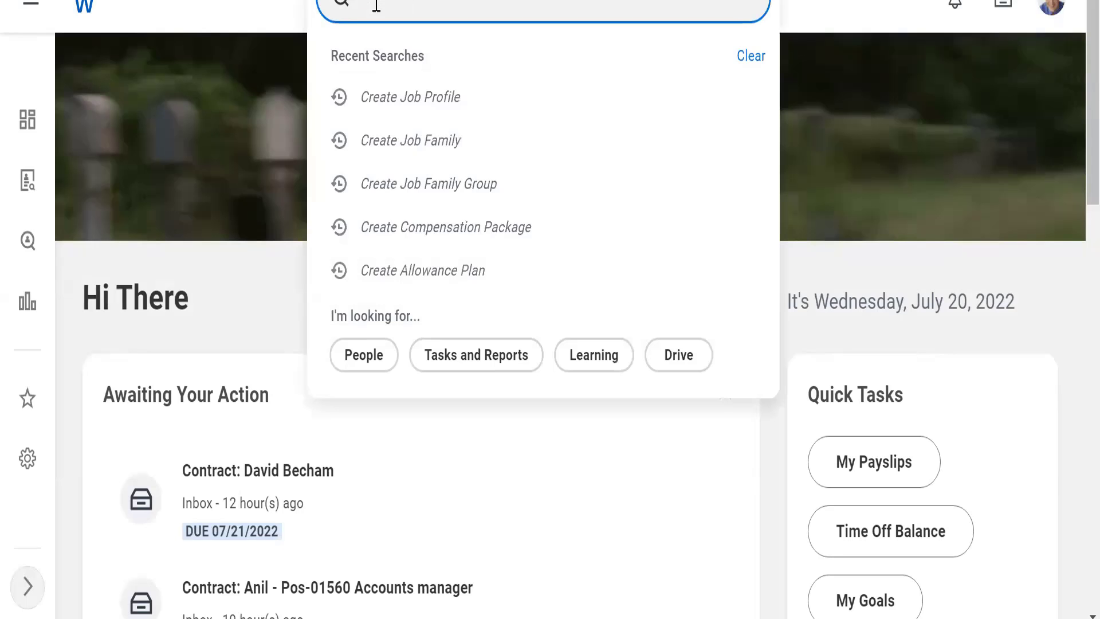
{"action": "type", "text": "cre job fam"}
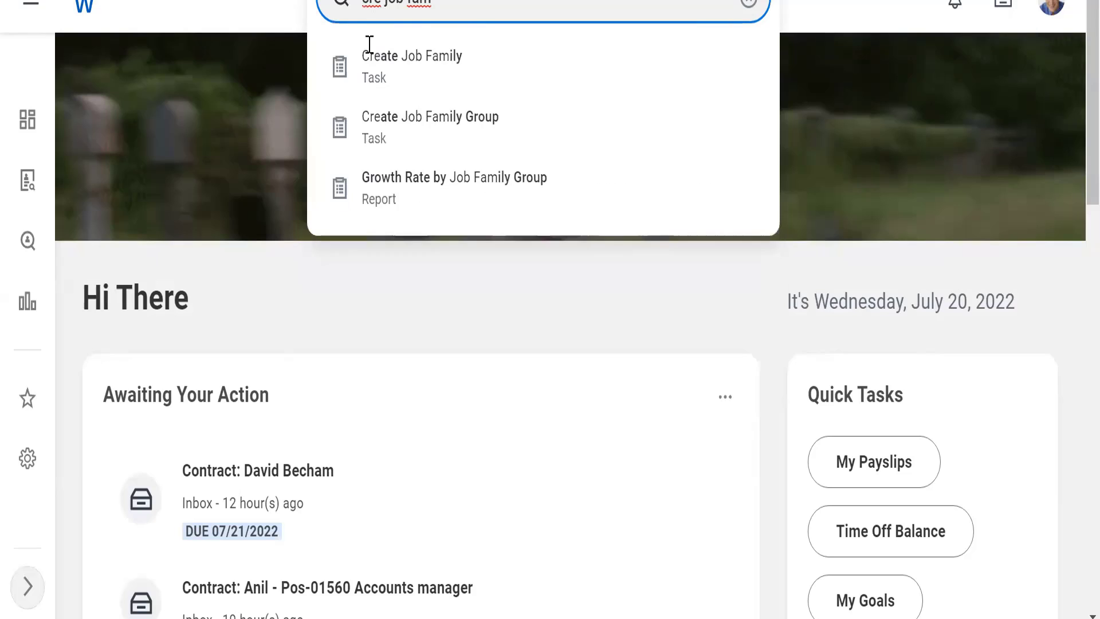
{"action": "left_click", "coordinate": [399, 126]}
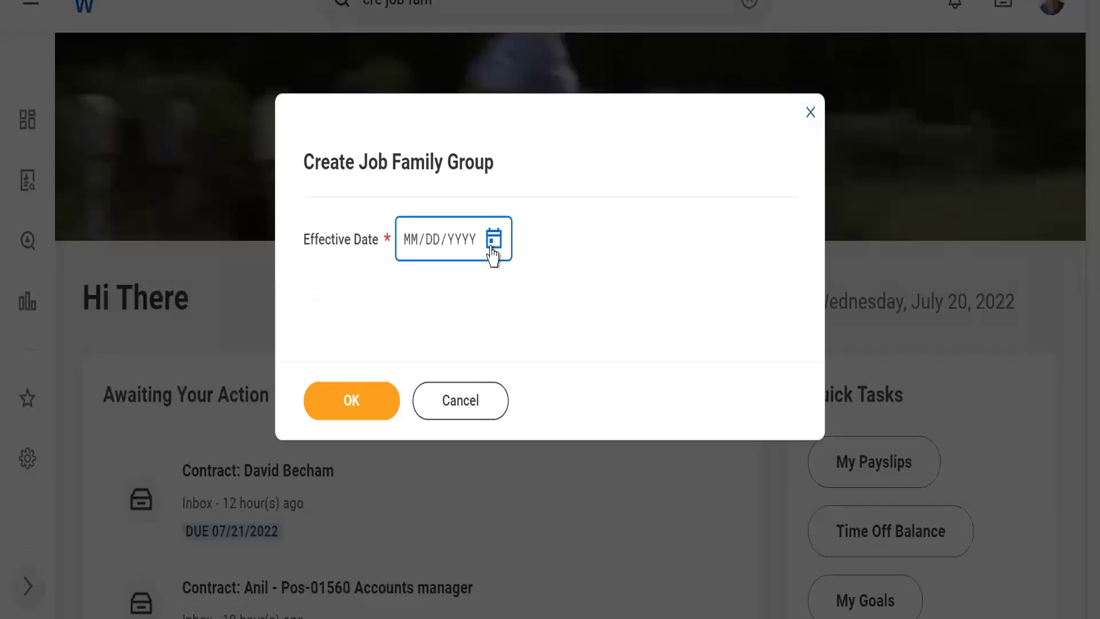
{"action": "left_click", "coordinate": [493, 240]}
{"action": "left_click", "coordinate": [667, 444]}
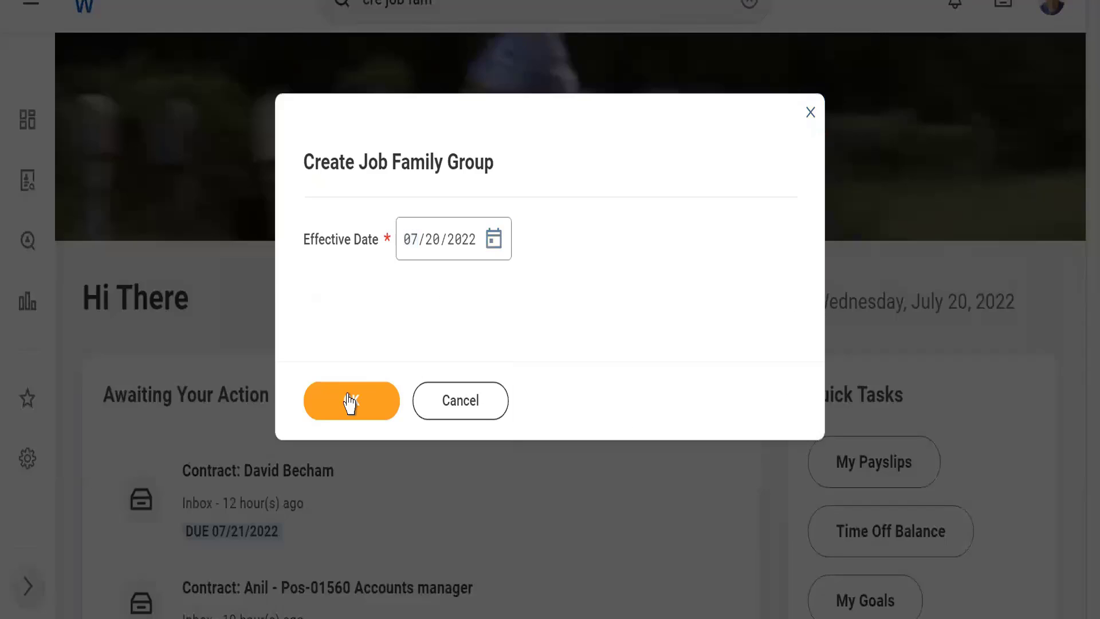
{"action": "left_click", "coordinate": [349, 403]}
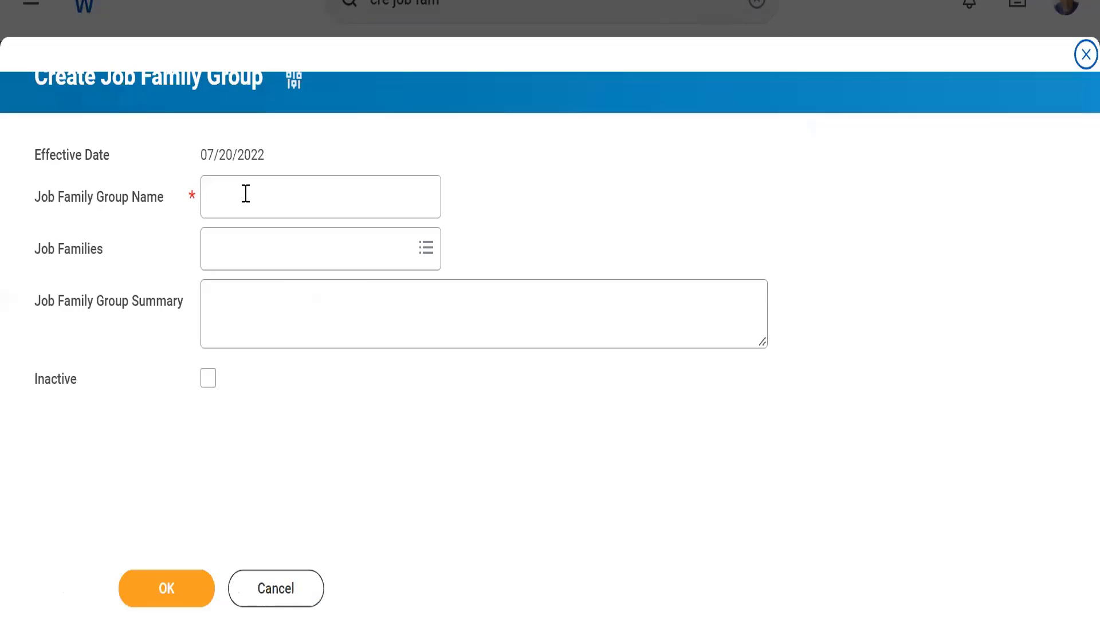
Step: Name the job family group WLE7_Sales, save it without any job families, and finish the task
{"action": "left_click", "coordinate": [246, 194]}
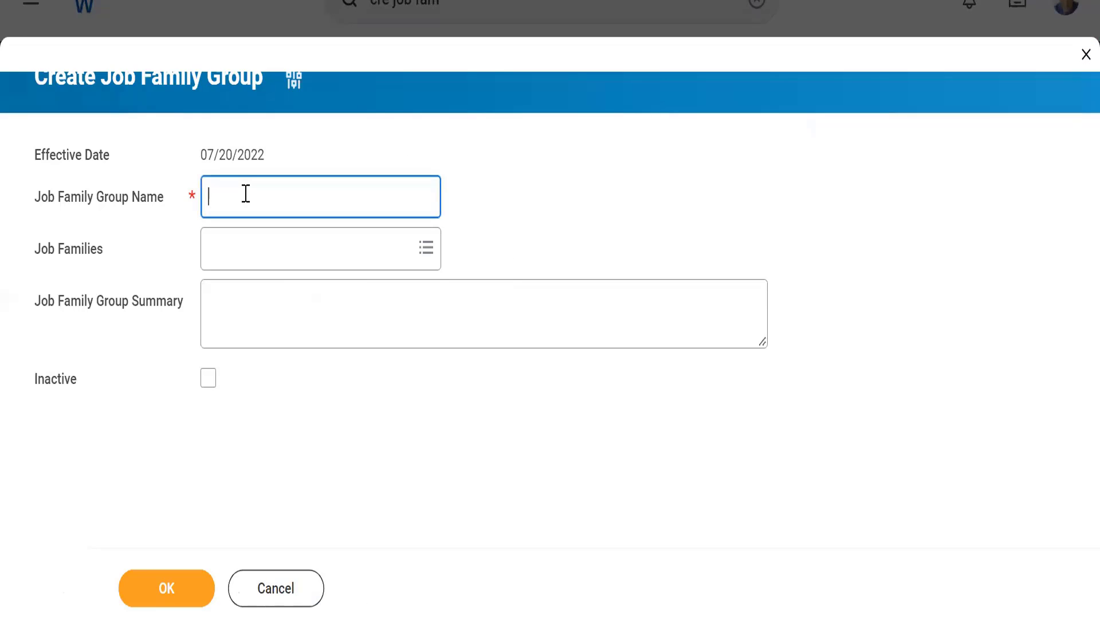
{"action": "type", "text": "WLE7_Sales"}
{"action": "left_click", "coordinate": [267, 439]}
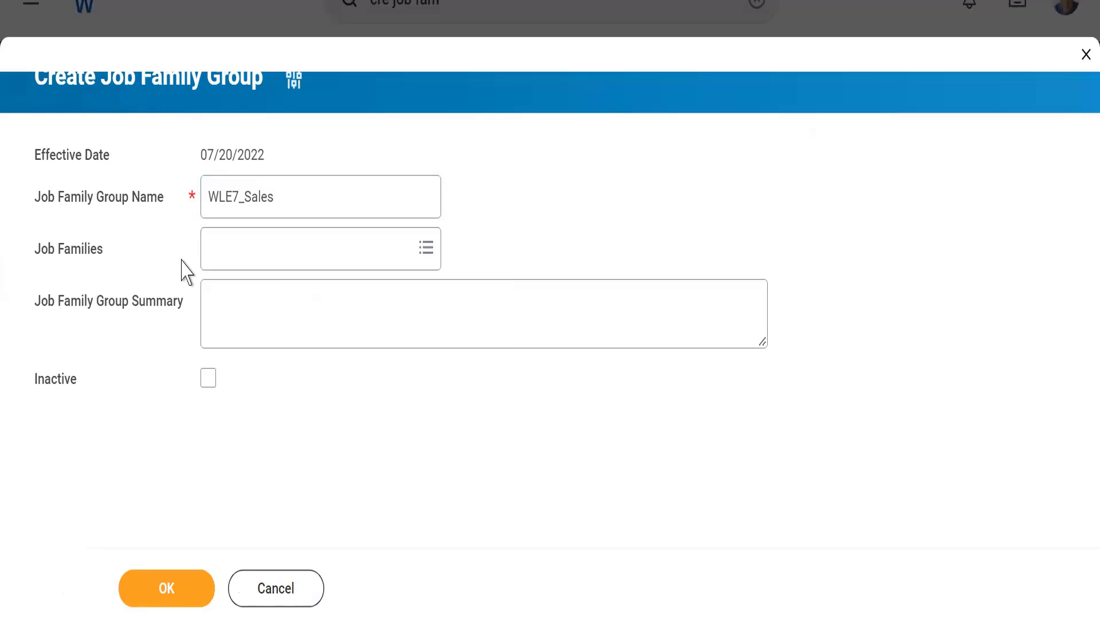
{"action": "double_click", "coordinate": [244, 198]}
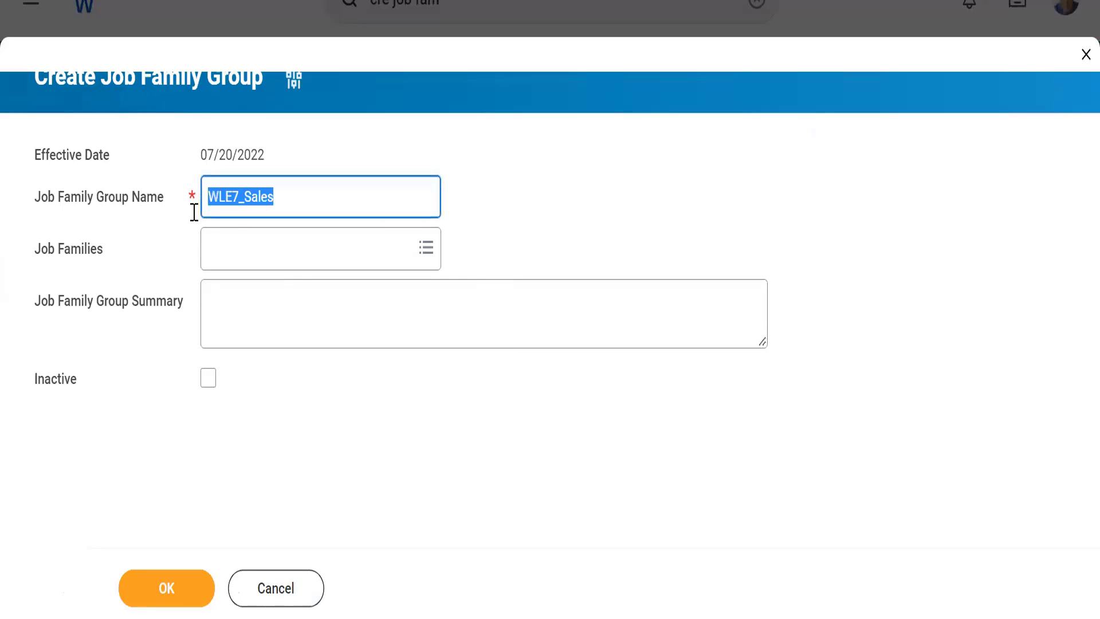
{"action": "left_click", "coordinate": [174, 264]}
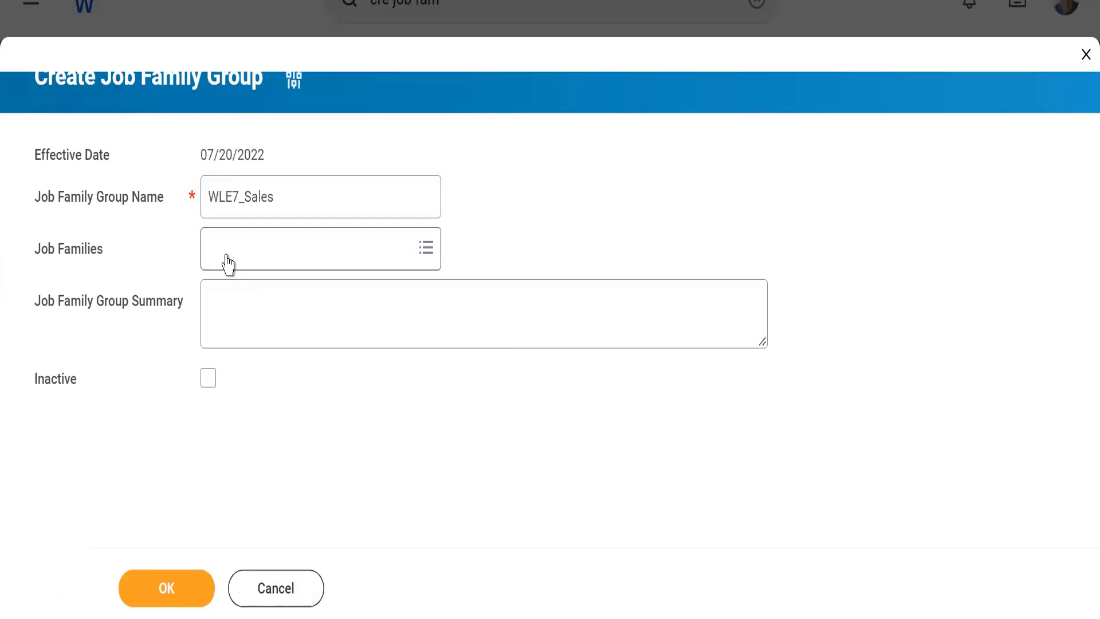
{"action": "left_click", "coordinate": [157, 590]}
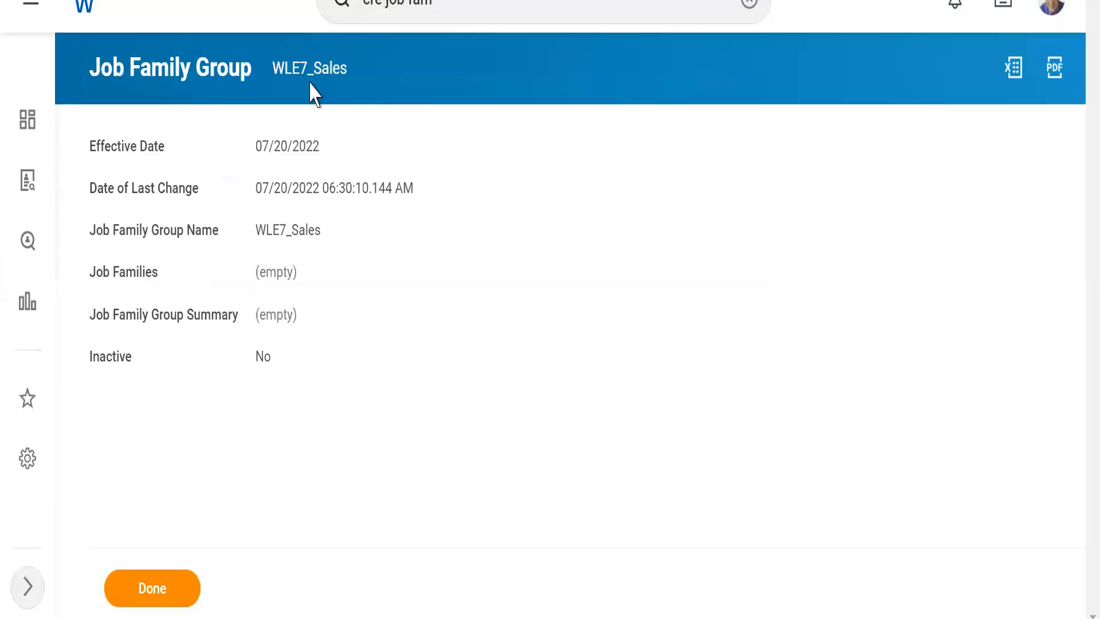
{"action": "mouse_move", "coordinate": [315, 85]}
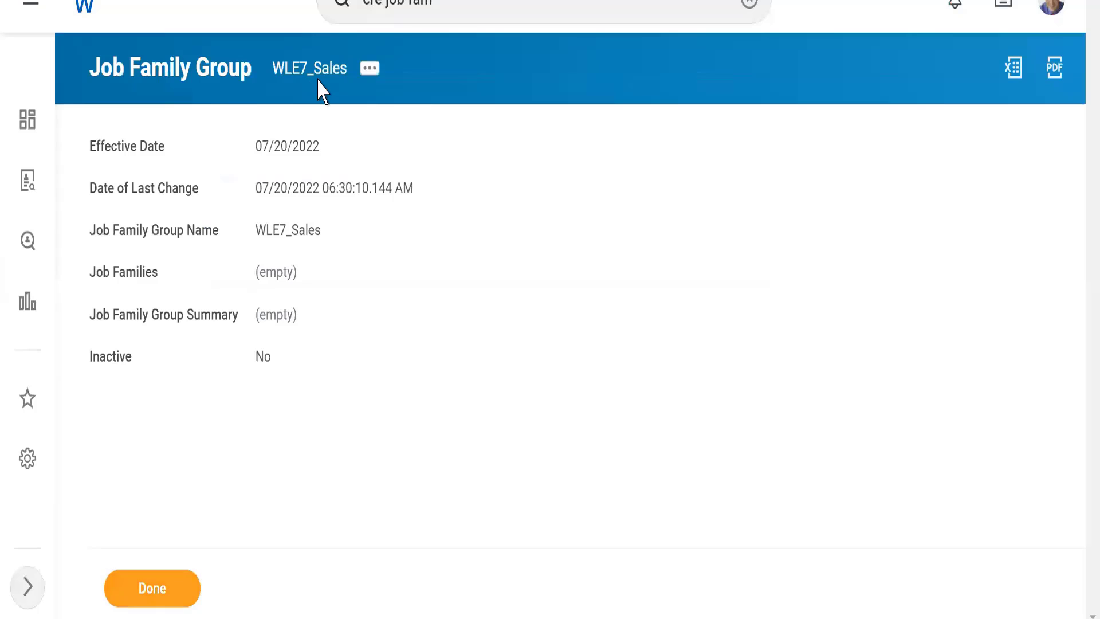
{"action": "left_click", "coordinate": [137, 596]}
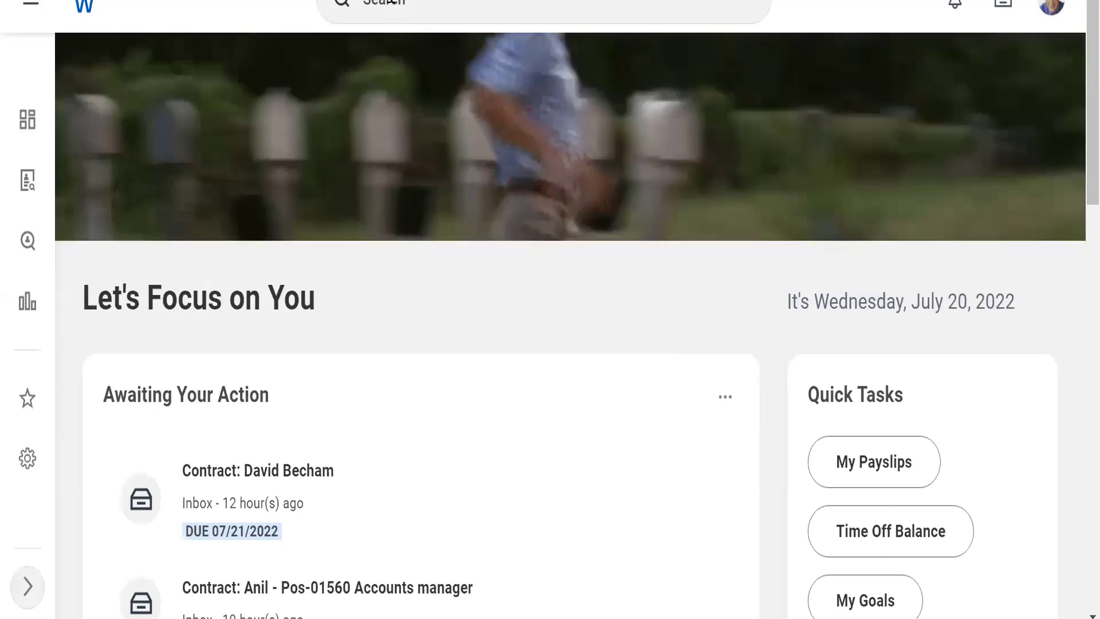
Step: Find and start the Create Job Family task with an effective date of 07/20/2022
{"action": "left_click", "coordinate": [391, 2]}
{"action": "type", "text": "c"}
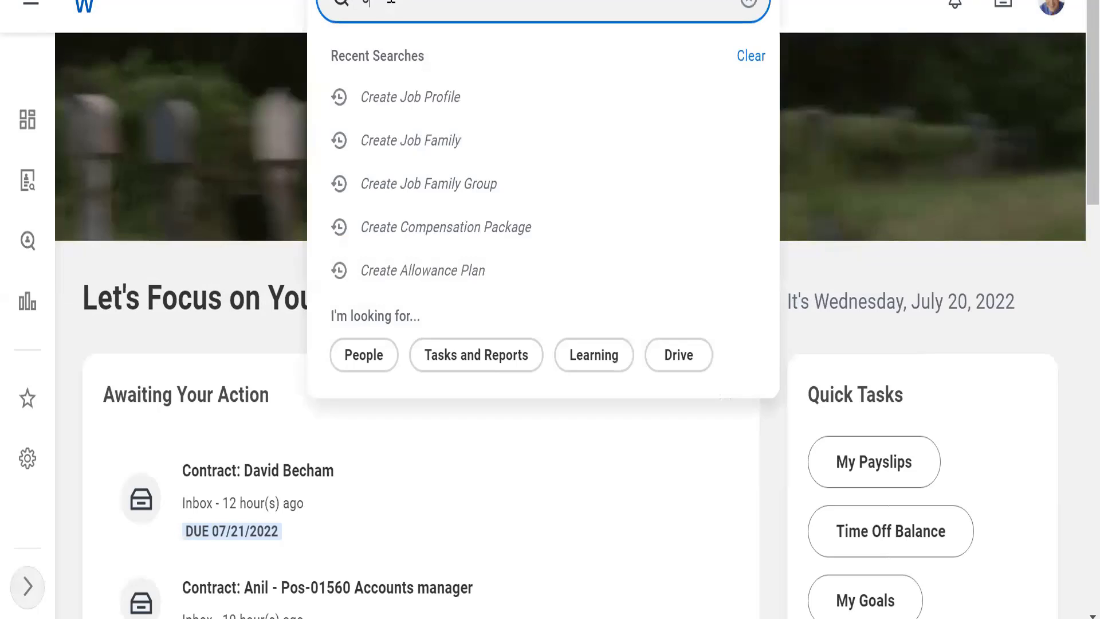
{"action": "type", "text": "re job fami"}
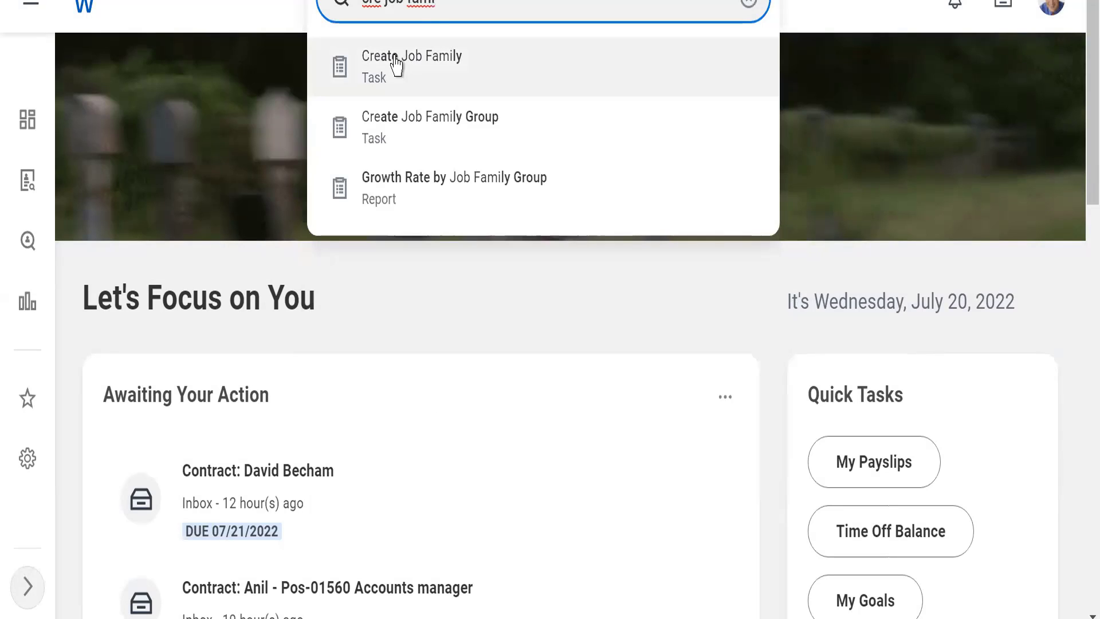
{"action": "left_click", "coordinate": [396, 65]}
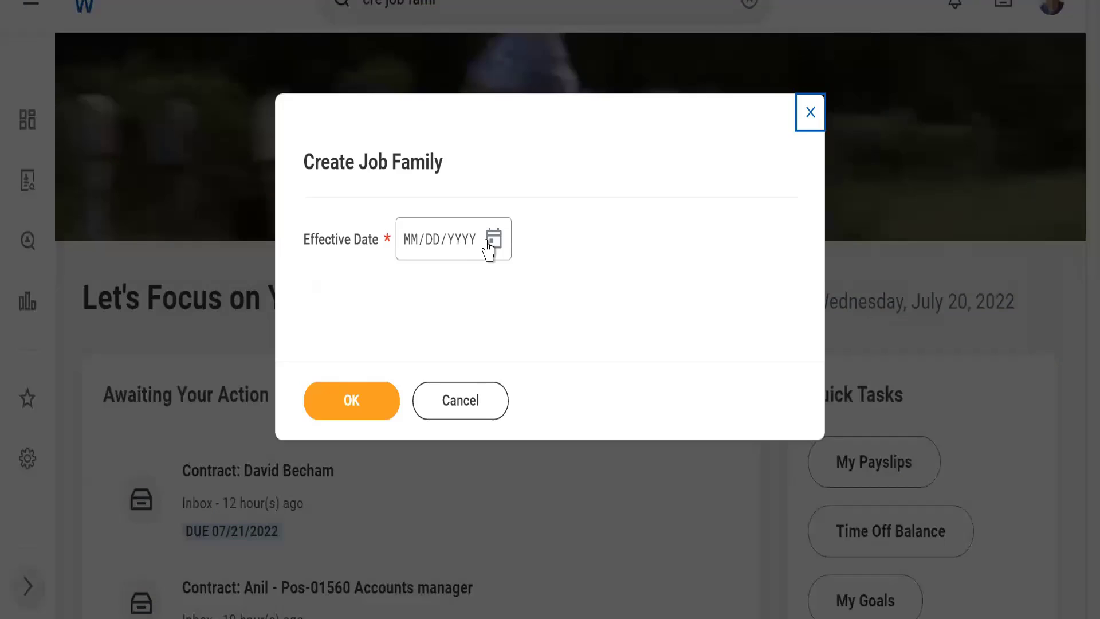
{"action": "left_click", "coordinate": [490, 251]}
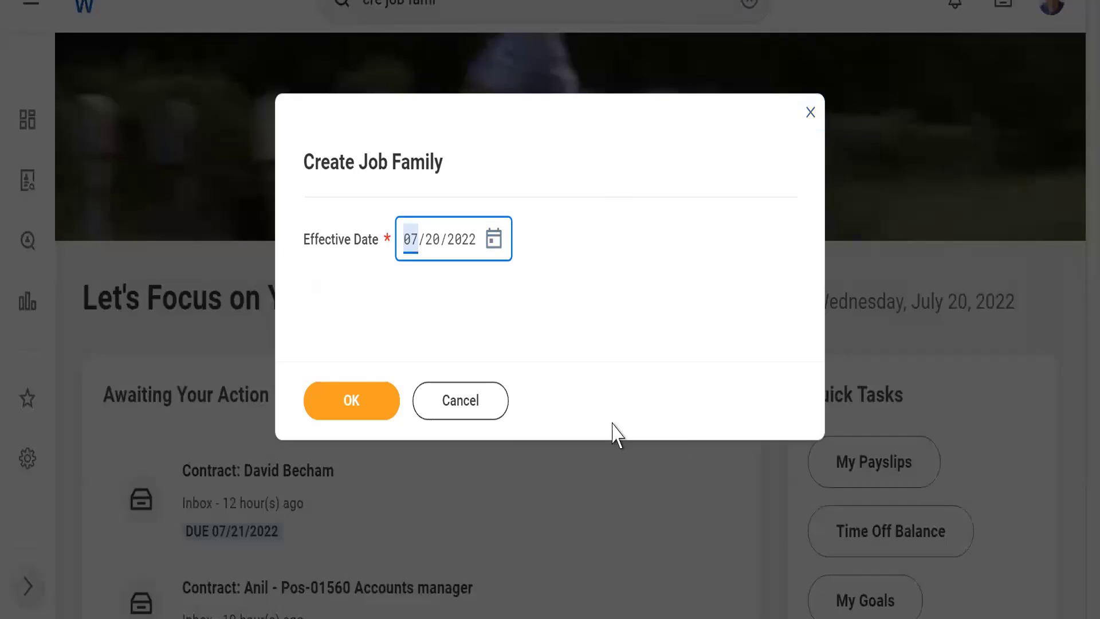
{"action": "left_click", "coordinate": [351, 398]}
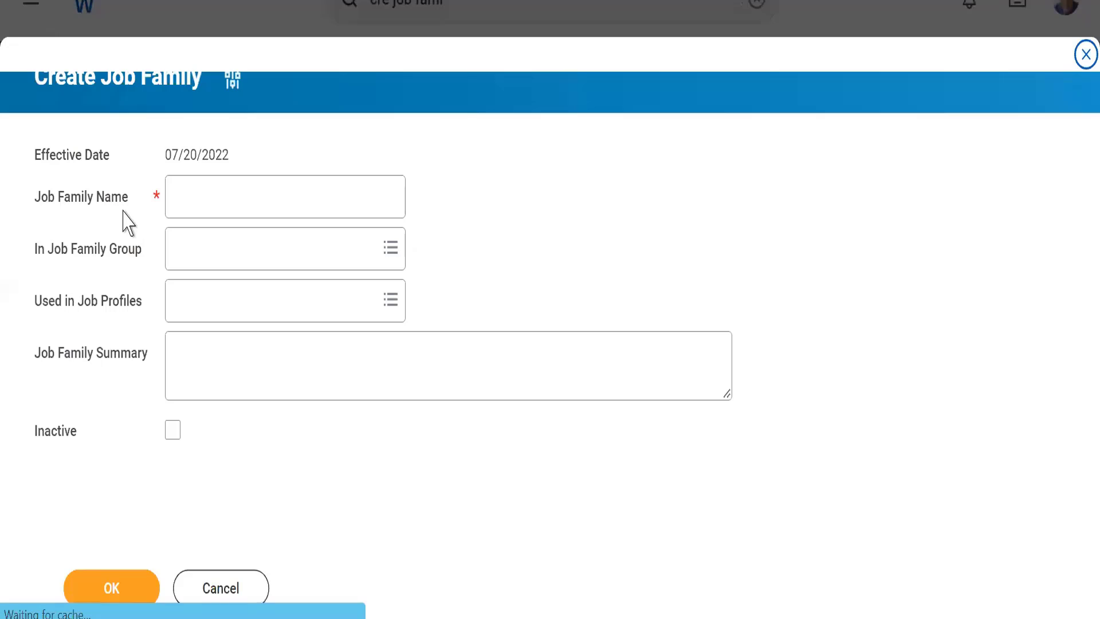
Step: Name the job family WLE7_Account Executive and assign it to the WLE7_Sales job family group
{"action": "left_click", "coordinate": [221, 187]}
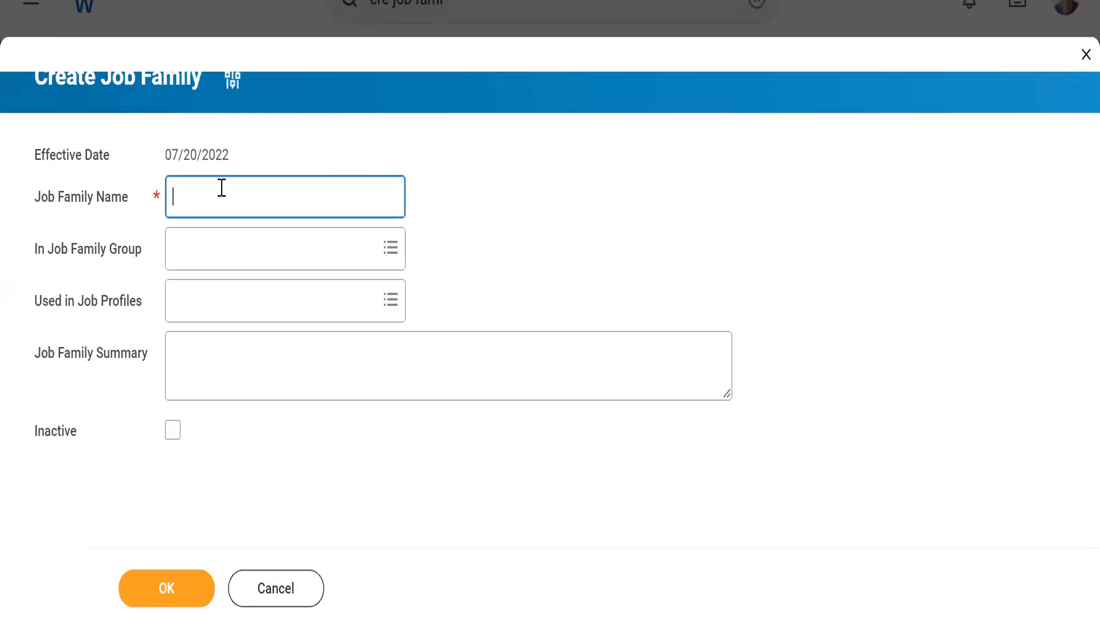
{"action": "type", "text": "WLE7_Account Executi"}
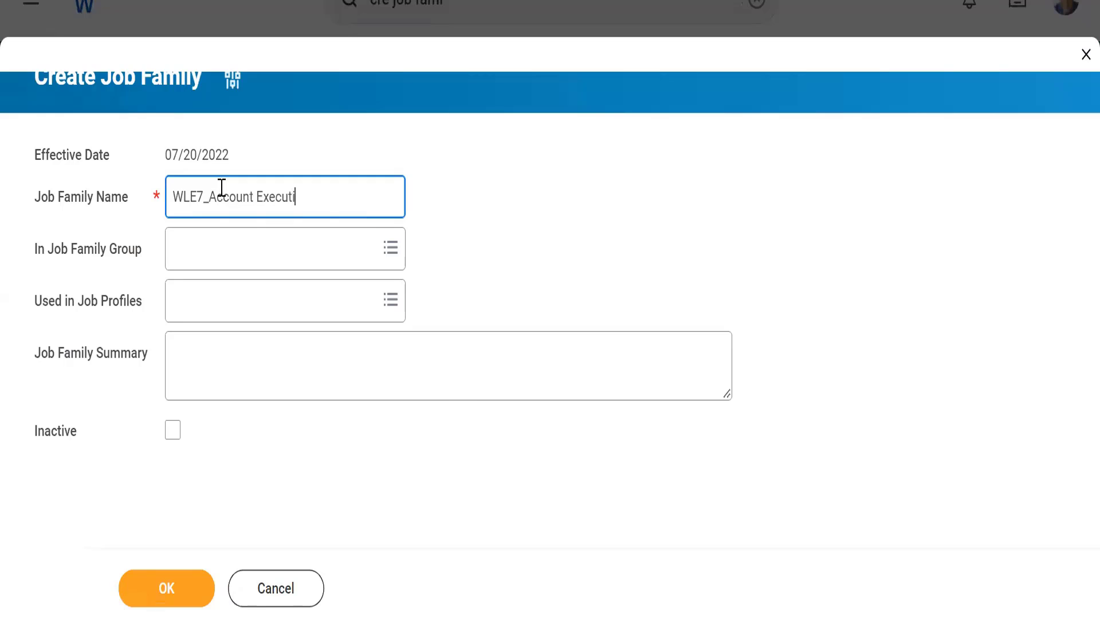
{"action": "type", "text": "ve"}
{"action": "left_click", "coordinate": [183, 263]}
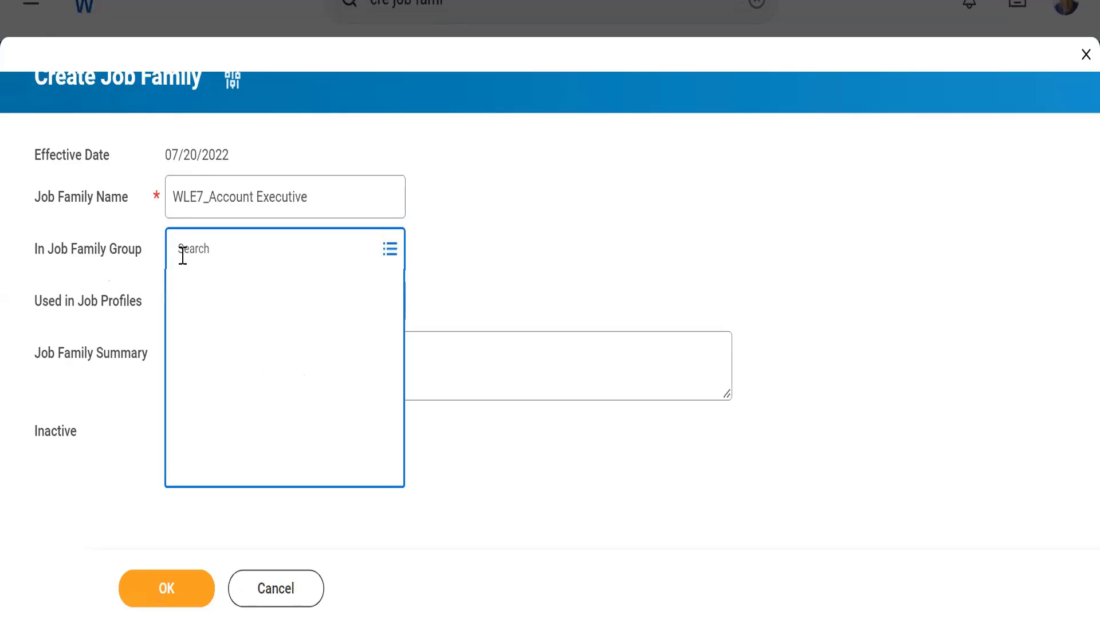
{"action": "type", "text": "WLE"}
{"action": "type", "text": "7_"}
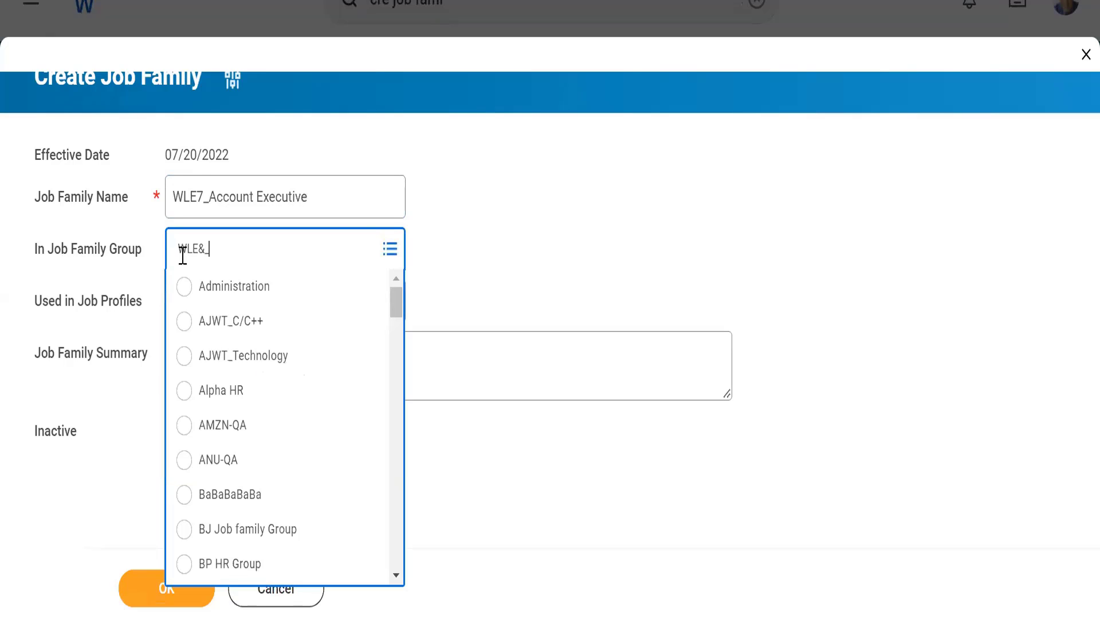
{"action": "key", "text": "Return"}
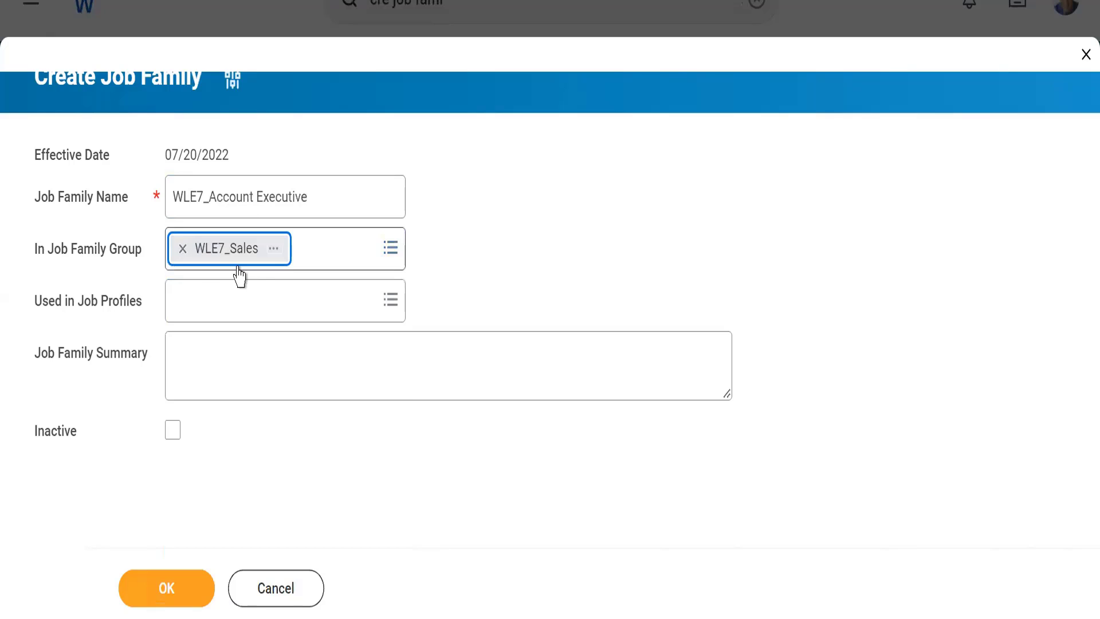
Step: Save the job family and open its linked WLE7_Sales group to check the included job families
{"action": "left_click", "coordinate": [203, 379]}
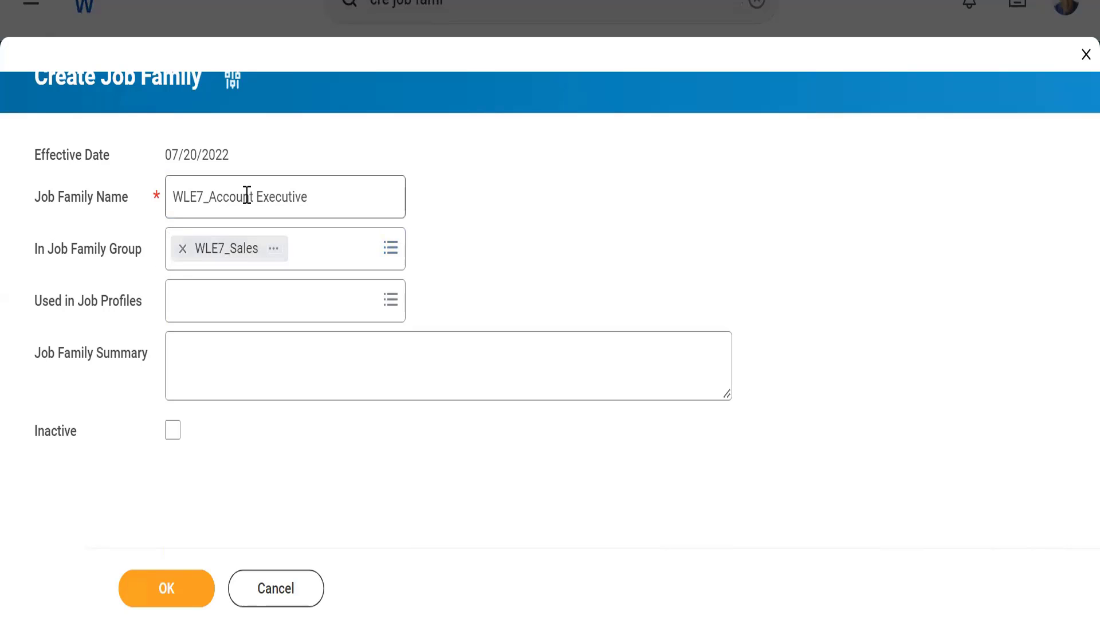
{"action": "left_click", "coordinate": [157, 601]}
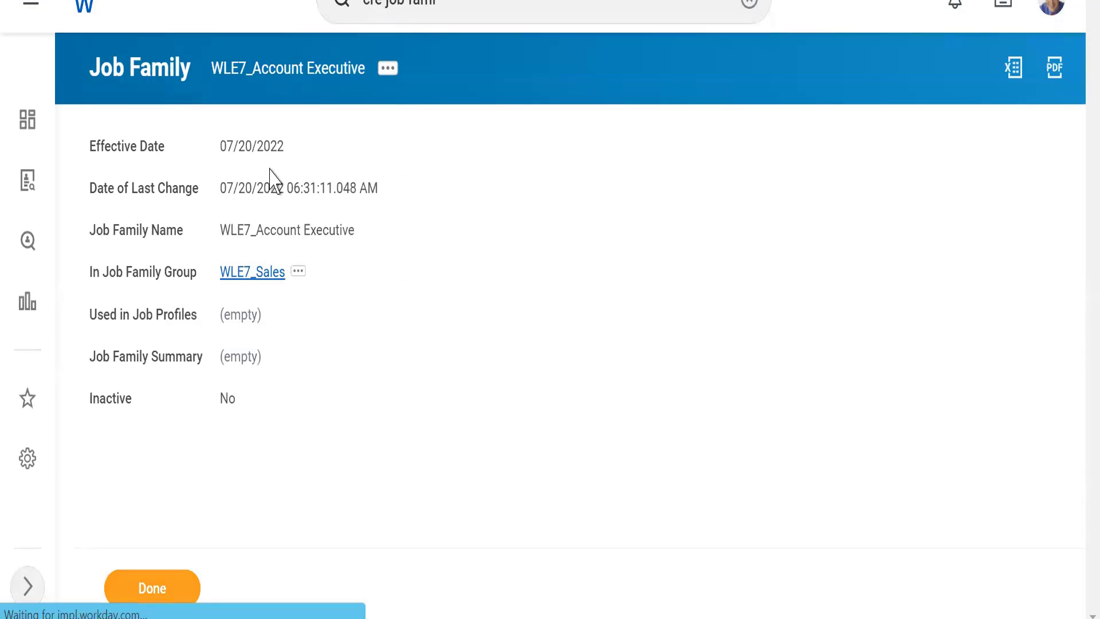
{"action": "left_click", "coordinate": [277, 273]}
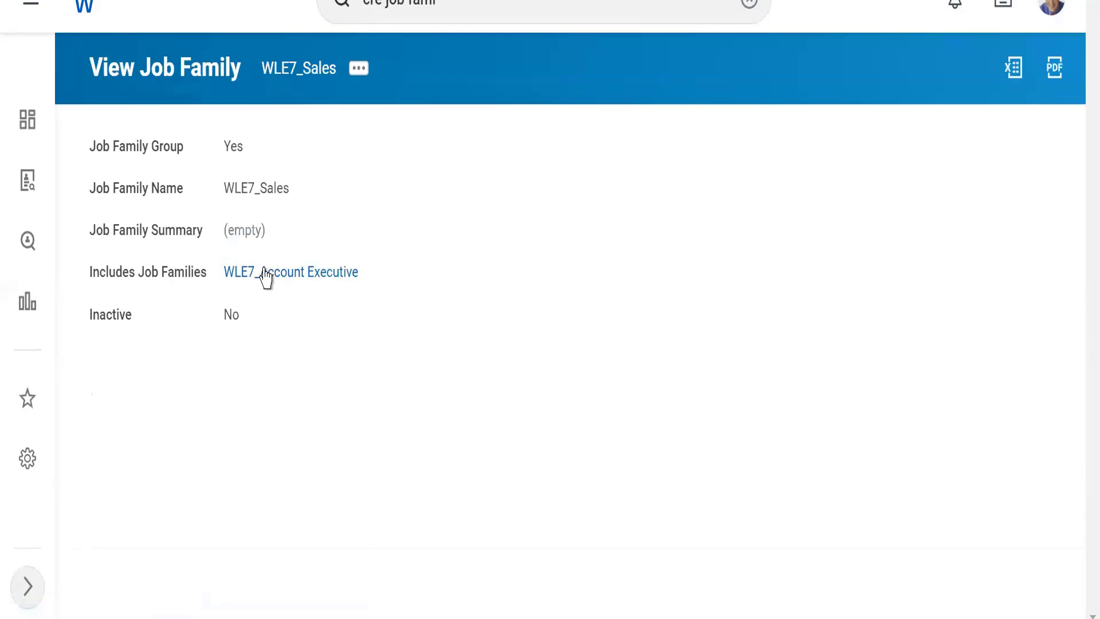
{"action": "double_click", "coordinate": [266, 189]}
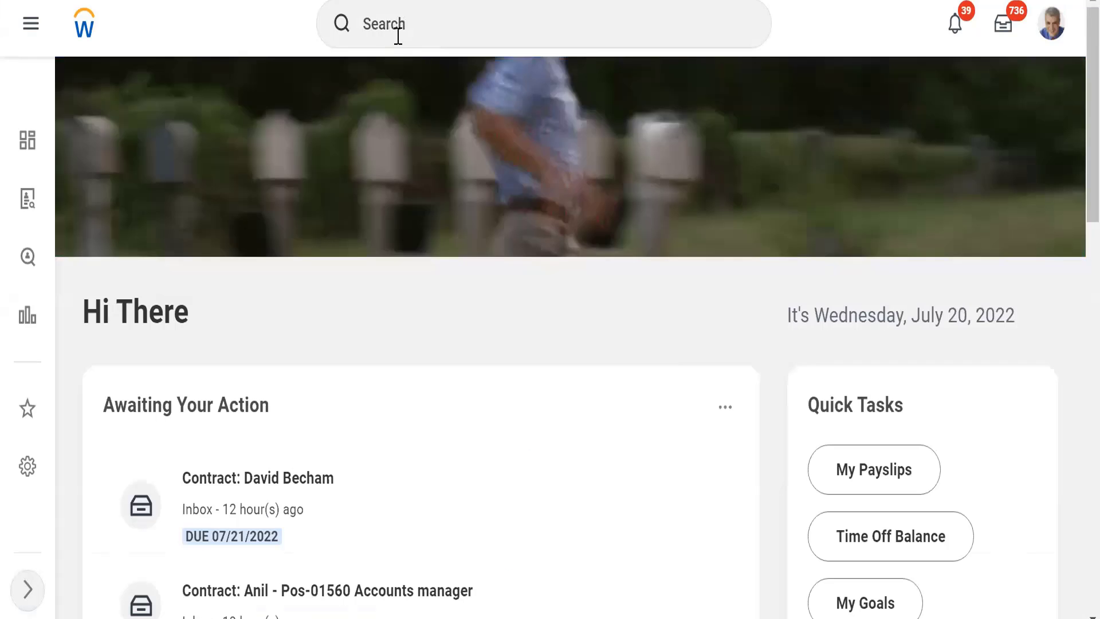
Step: Find and start the Create Job Profile task with an effective date of 07/20/2022
{"action": "left_click", "coordinate": [399, 36]}
{"action": "type", "text": "cr"}
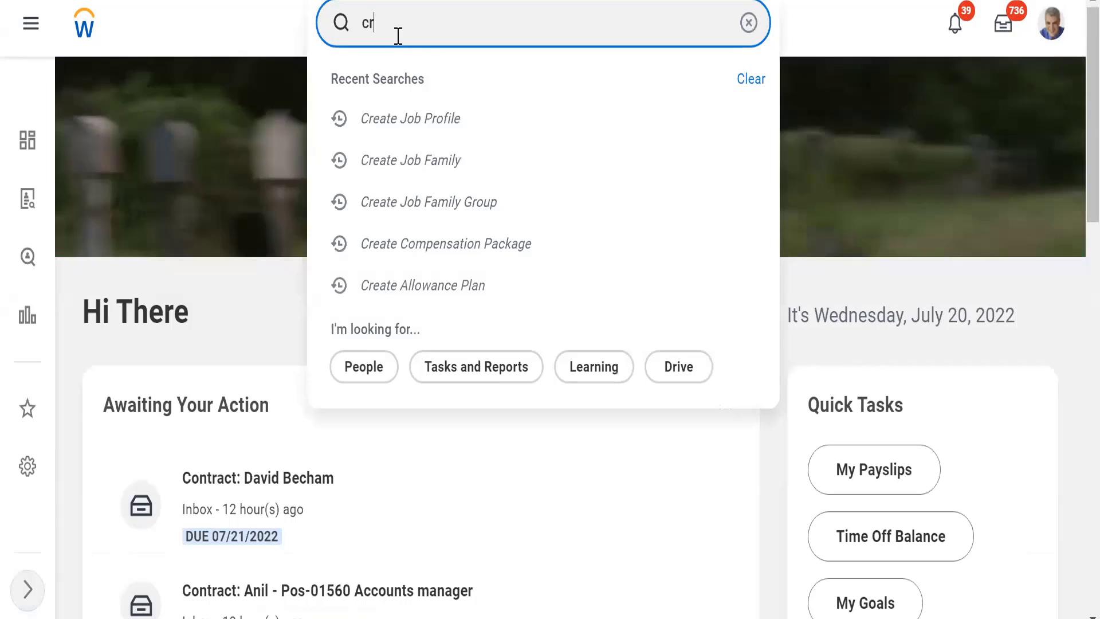
{"action": "type", "text": "e job Profile"}
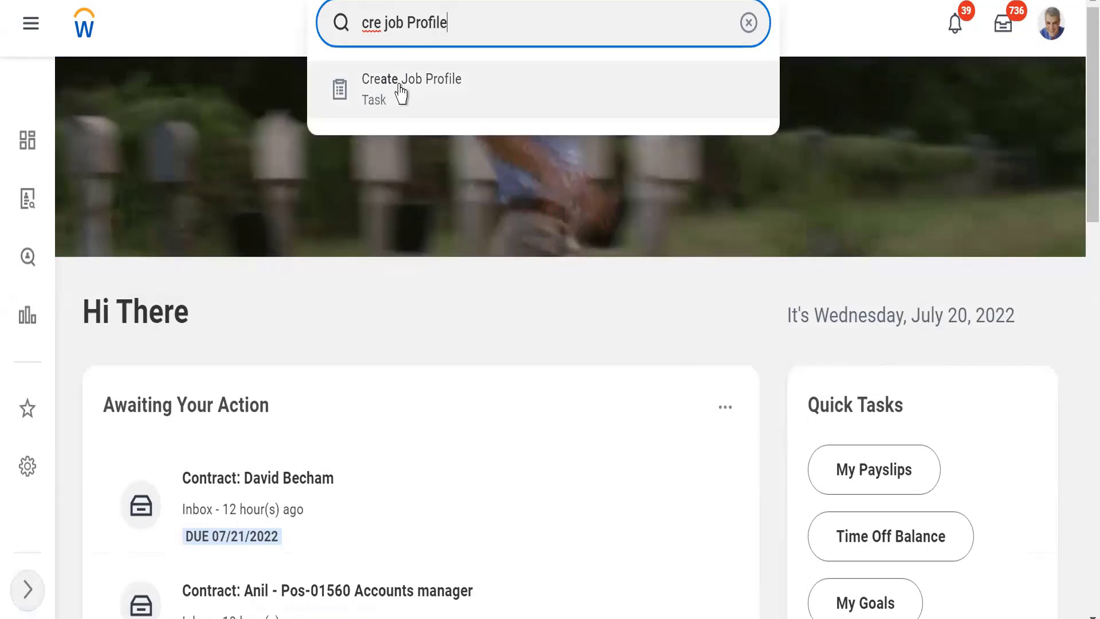
{"action": "left_click", "coordinate": [400, 92]}
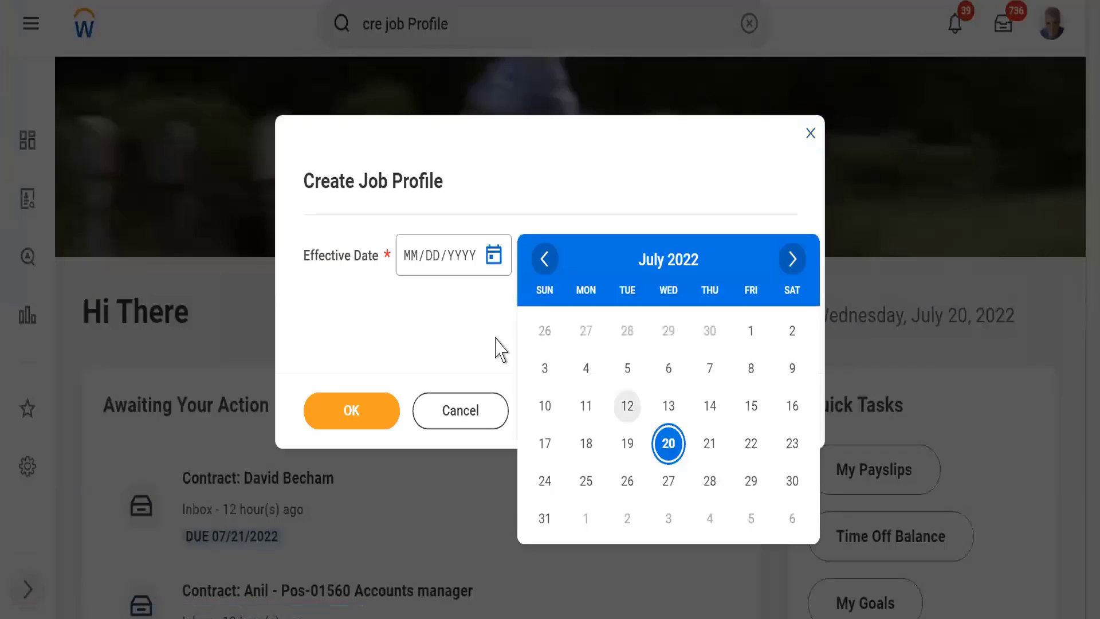
{"action": "key", "text": "Return"}
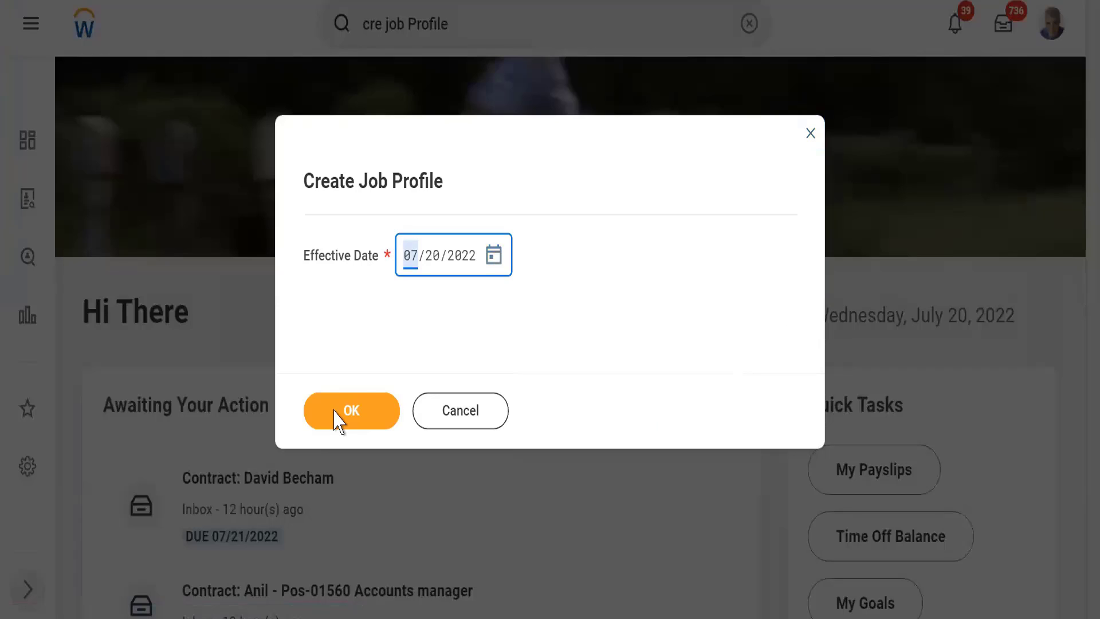
{"action": "left_click", "coordinate": [338, 419]}
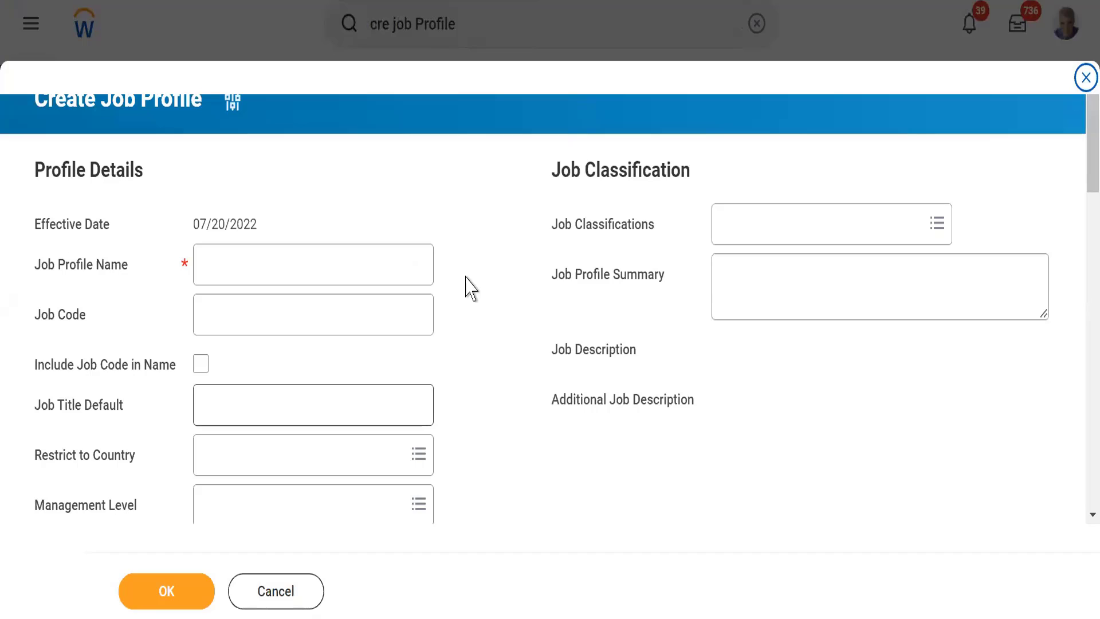
Step: Copy the title "Account Executive - Commerce Cloud, Emerging Markets" from the Salesforce job posting into Workday as the job profile name
{"action": "left_click", "coordinate": [247, 260]}
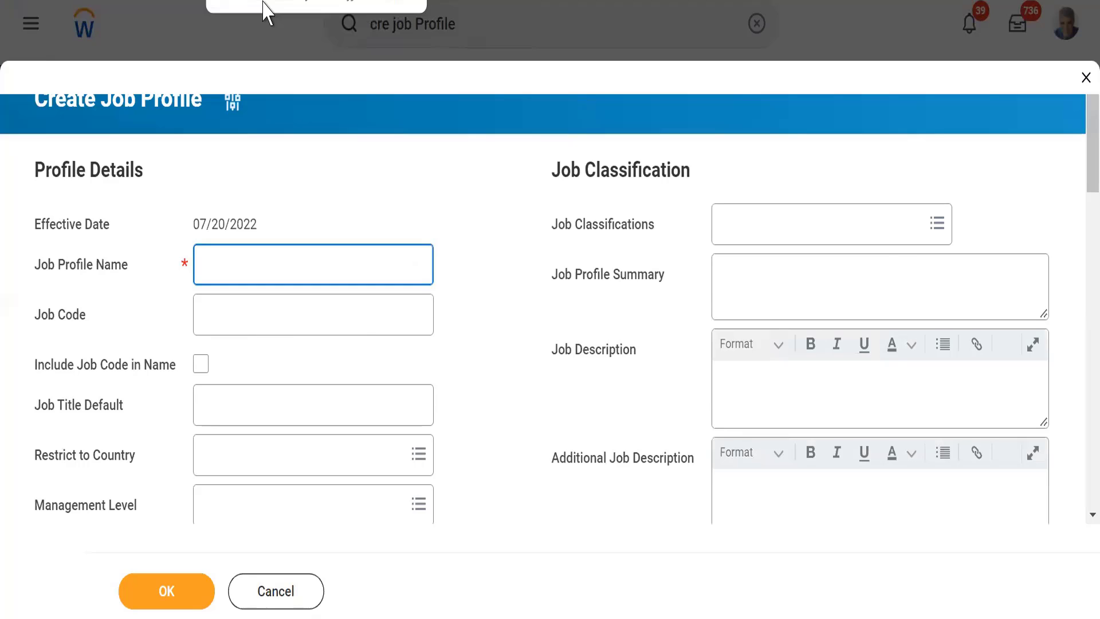
{"action": "left_click", "coordinate": [496, 204]}
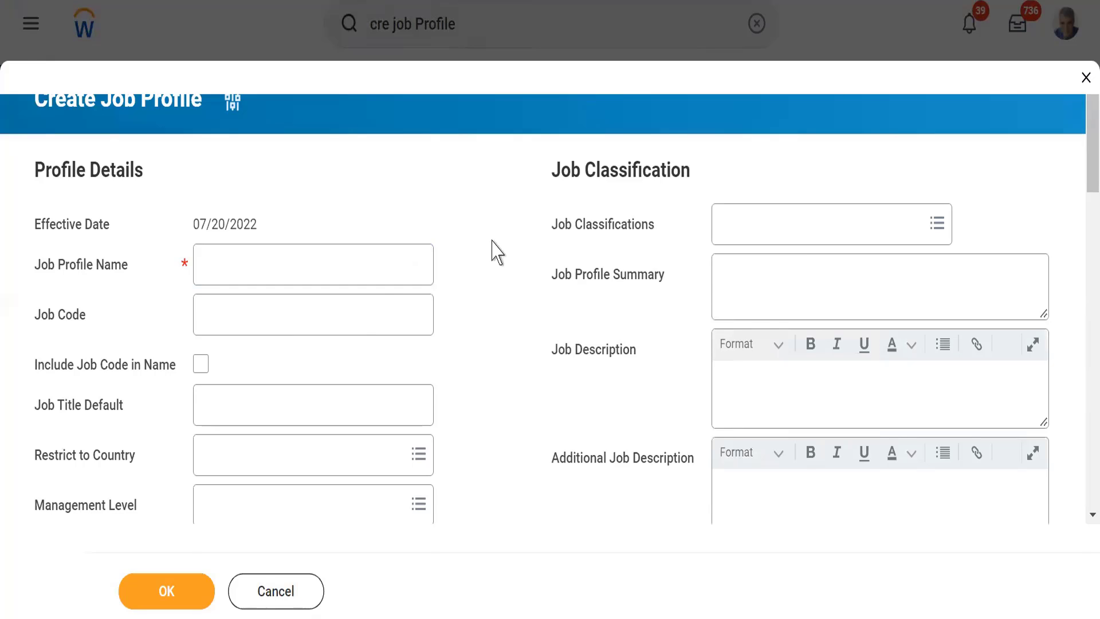
{"action": "scroll", "coordinate": [493, 240], "scroll_direction": "down", "scroll_amount": 2}
{"action": "scroll", "coordinate": [492, 241], "scroll_direction": "up", "scroll_amount": 2}
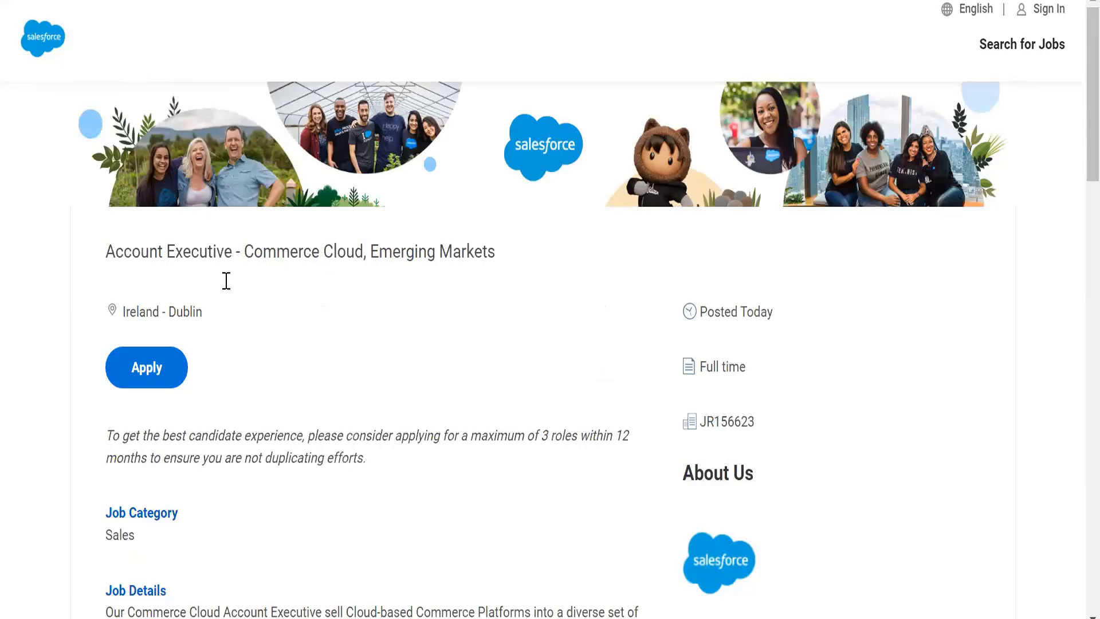
{"action": "key", "text": "alt+Tab"}
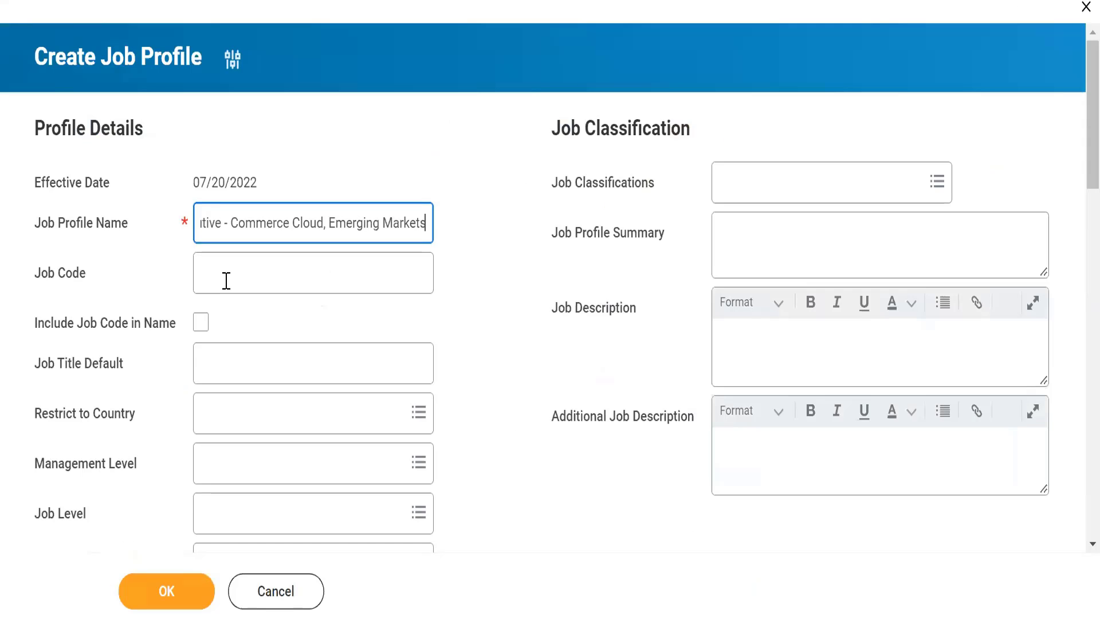
Step: Enter WLE7_ as the job code and include the job code in the profile name
{"action": "left_click", "coordinate": [226, 281]}
{"action": "type", "text": "WLE7_"}
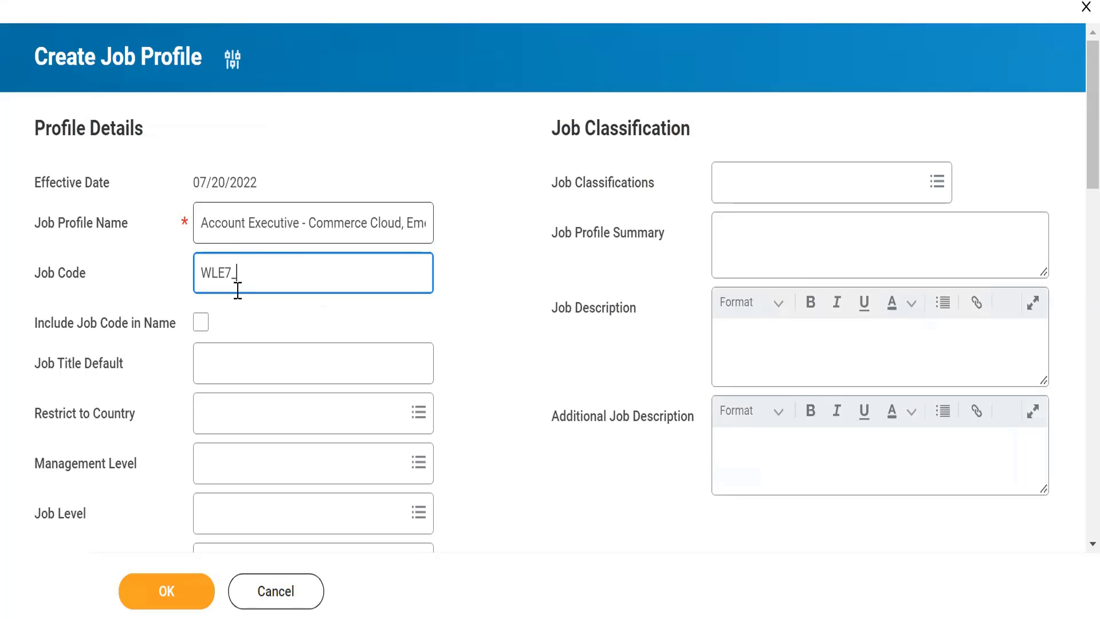
{"action": "left_click", "coordinate": [201, 327]}
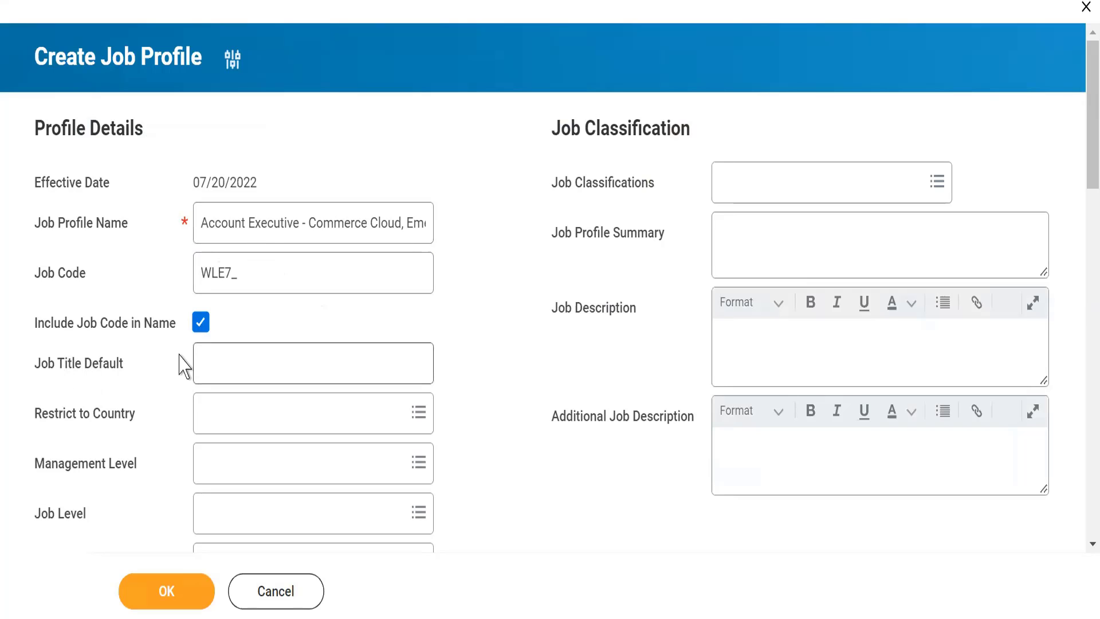
Step: Copy the job profile name "Account Executive - Commerce Cloud, Emerging Markets" into the Job Title Default
{"action": "triple_click", "coordinate": [276, 219]}
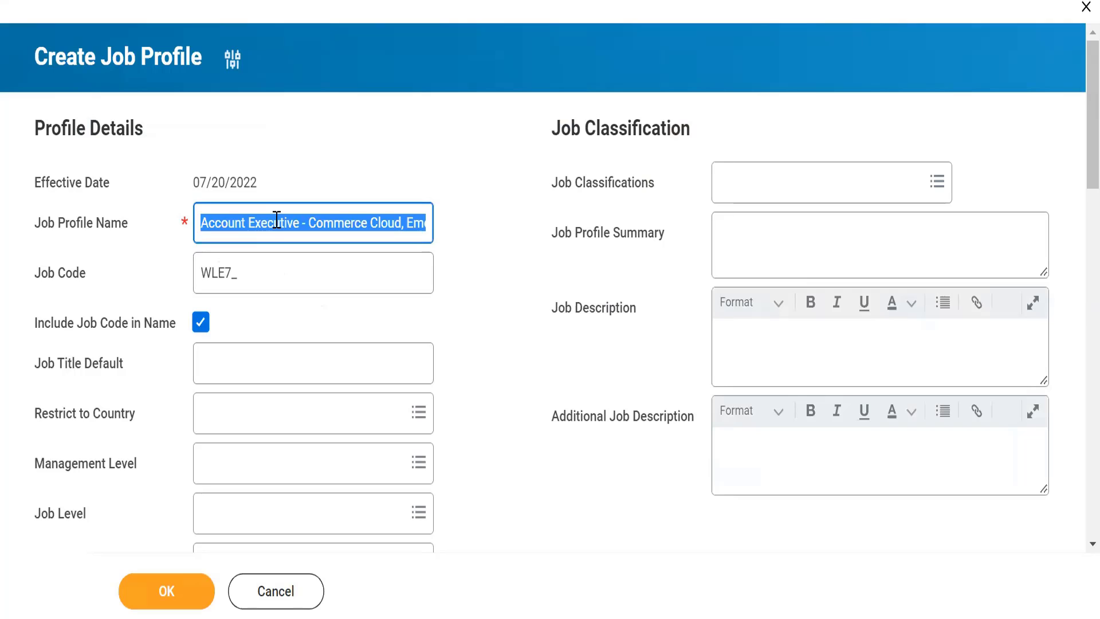
{"action": "left_click", "coordinate": [265, 346]}
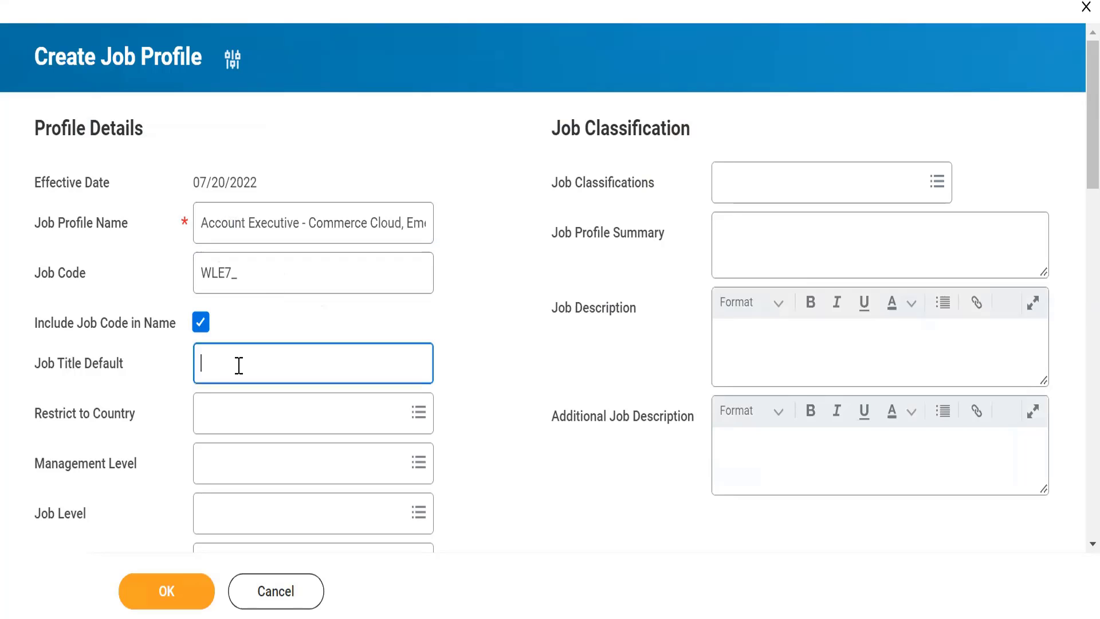
{"action": "type", "text": "Account Executive - Commerce Cloud, Emerging Markets"}
{"action": "left_click", "coordinate": [293, 328]}
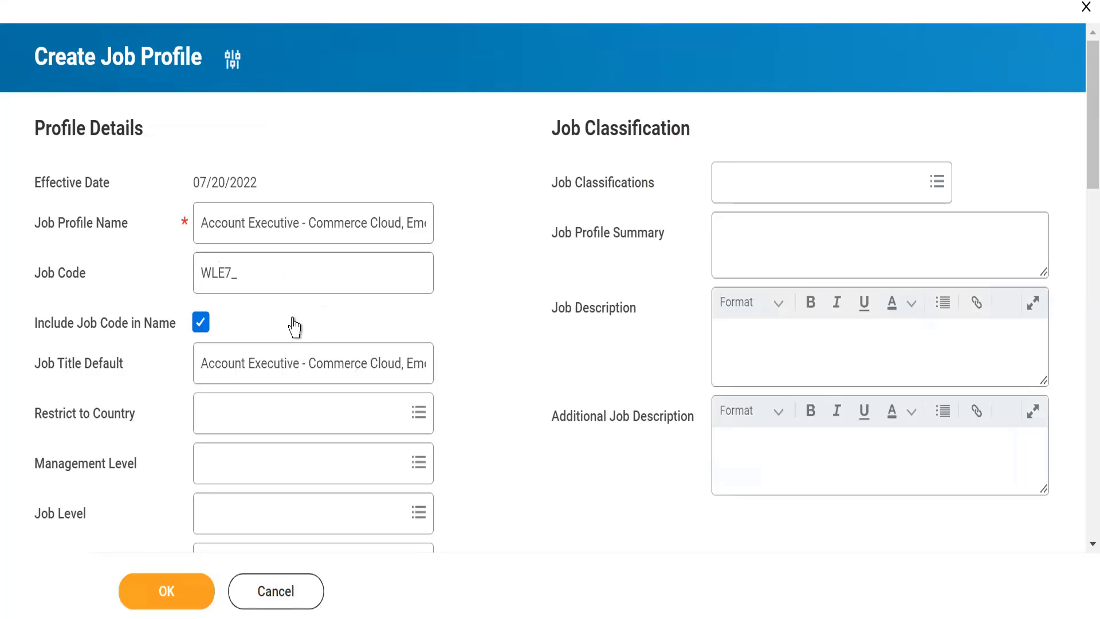
Step: Restrict the job profile to the country India
{"action": "scroll", "coordinate": [294, 328], "scroll_direction": "down", "scroll_amount": 3}
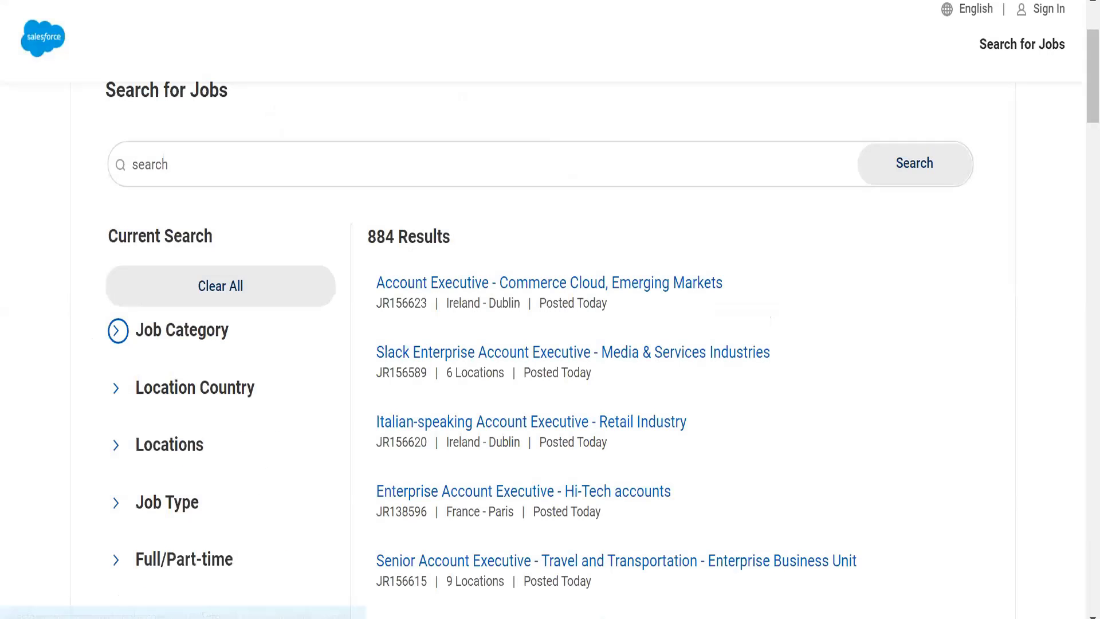
{"action": "key", "text": "Tab"}
{"action": "key", "text": "Return"}
{"action": "key", "text": "Return"}
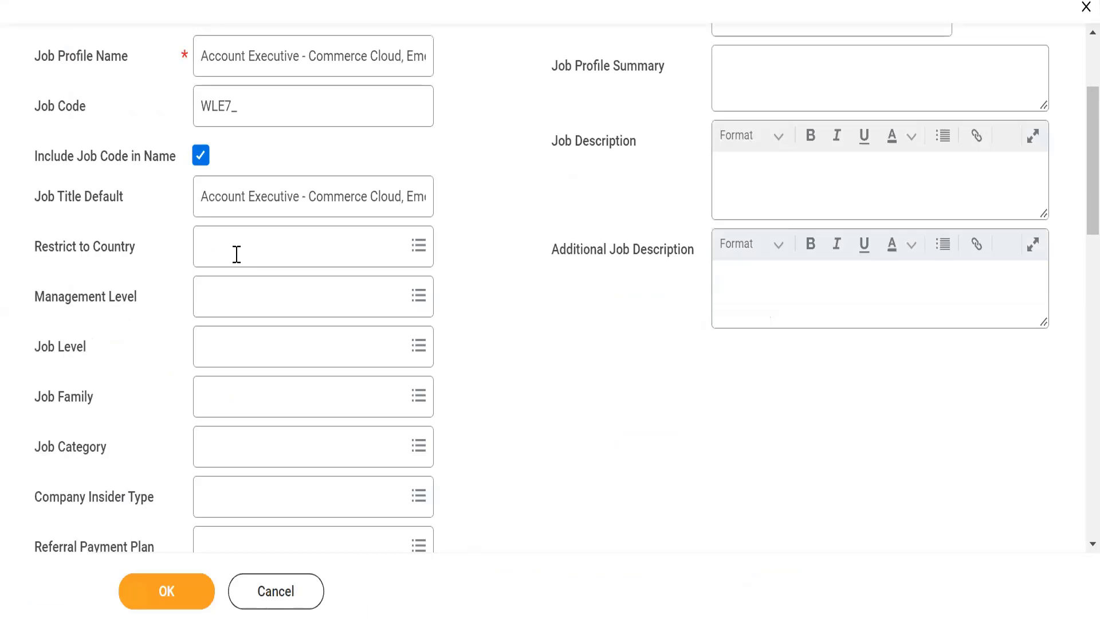
{"action": "left_click", "coordinate": [237, 254]}
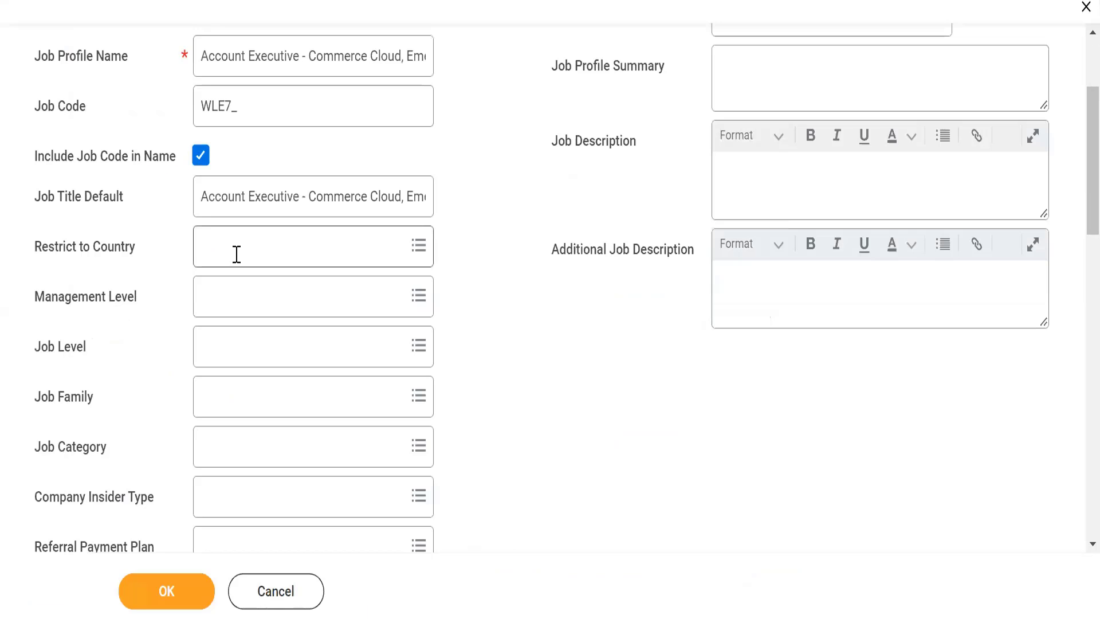
{"action": "type", "text": "India"}
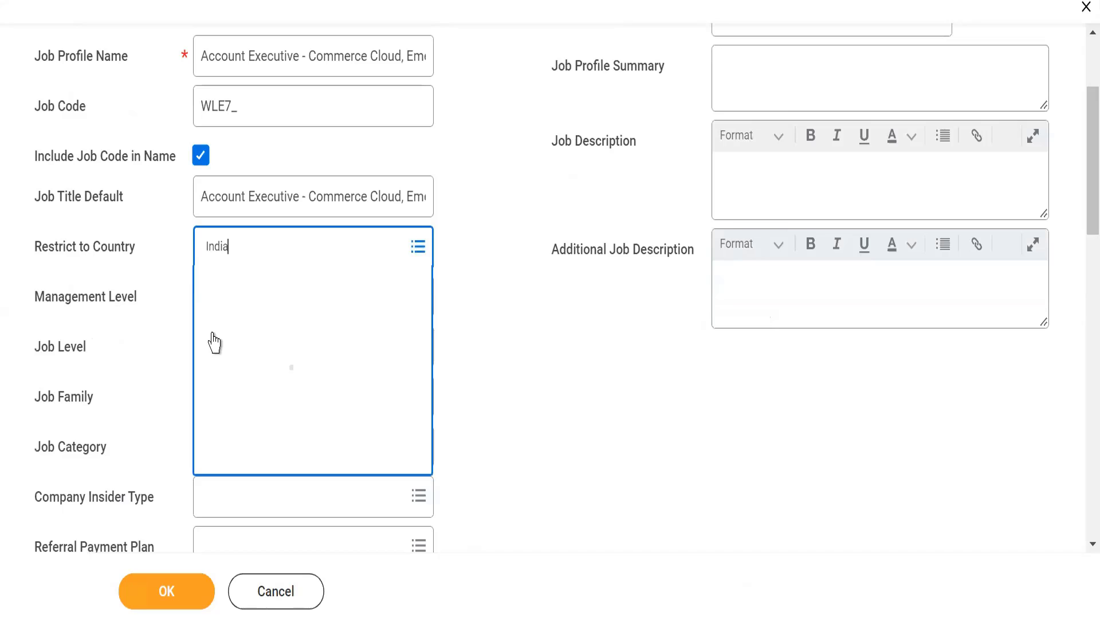
{"action": "key", "text": "Return"}
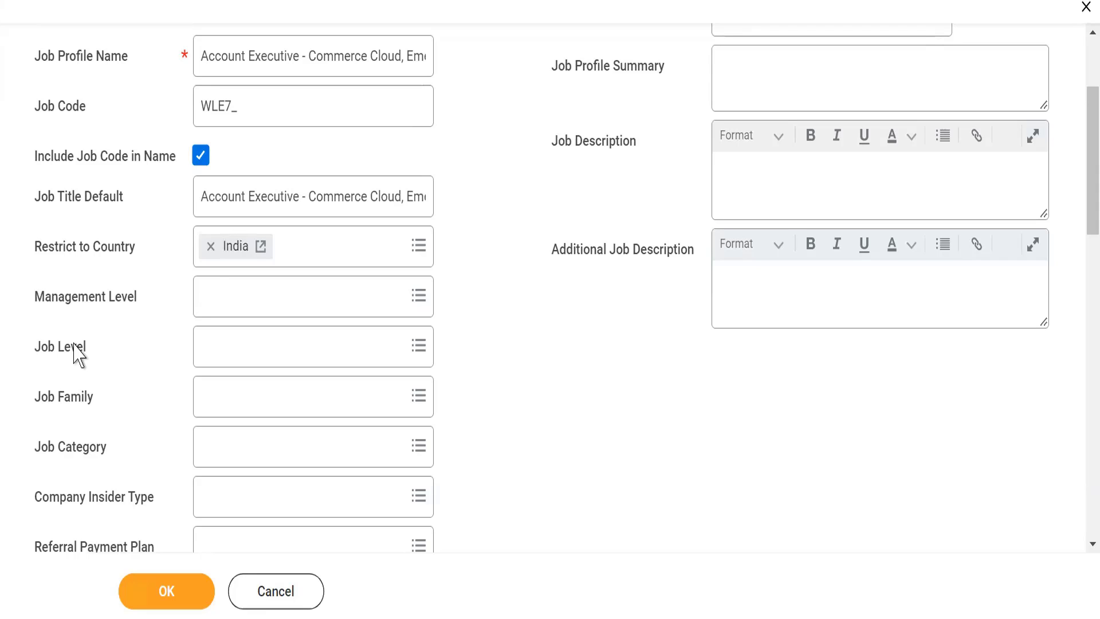
Step: Set the job profile's management level to 9 Individual Contributor
{"action": "left_click", "coordinate": [220, 288]}
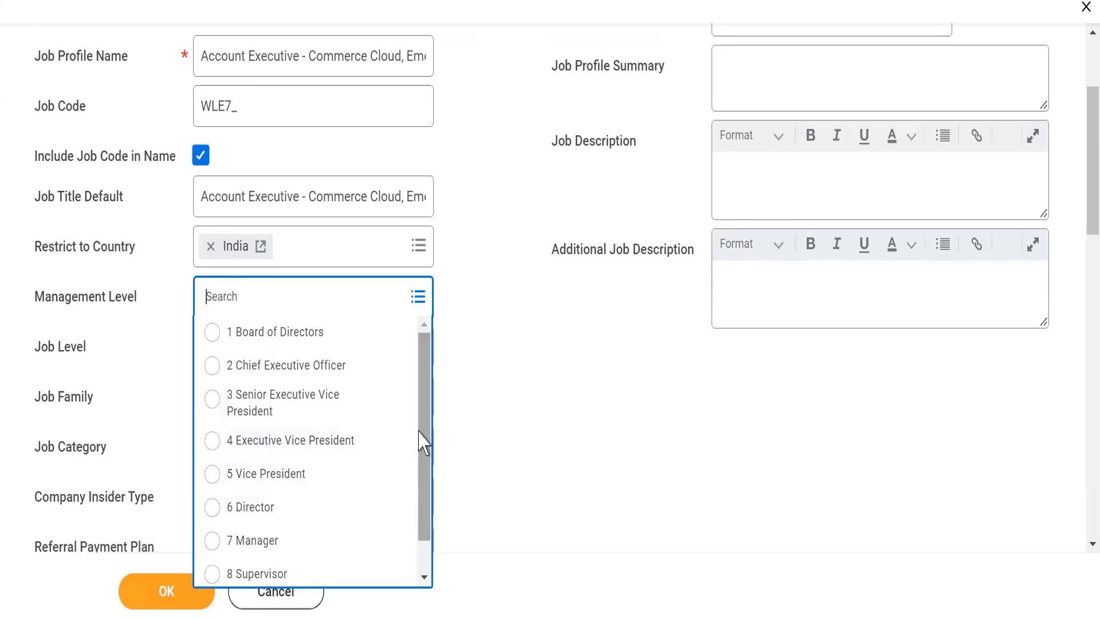
{"action": "left_click_drag", "start_coordinate": [422, 438], "coordinate": [428, 523]}
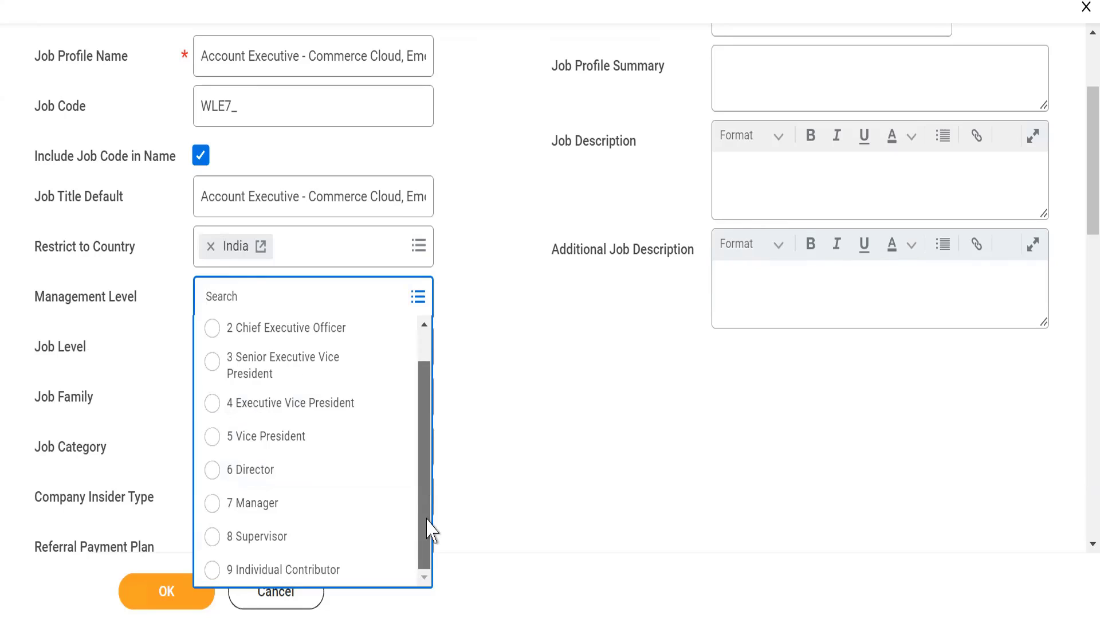
{"action": "left_click", "coordinate": [212, 570]}
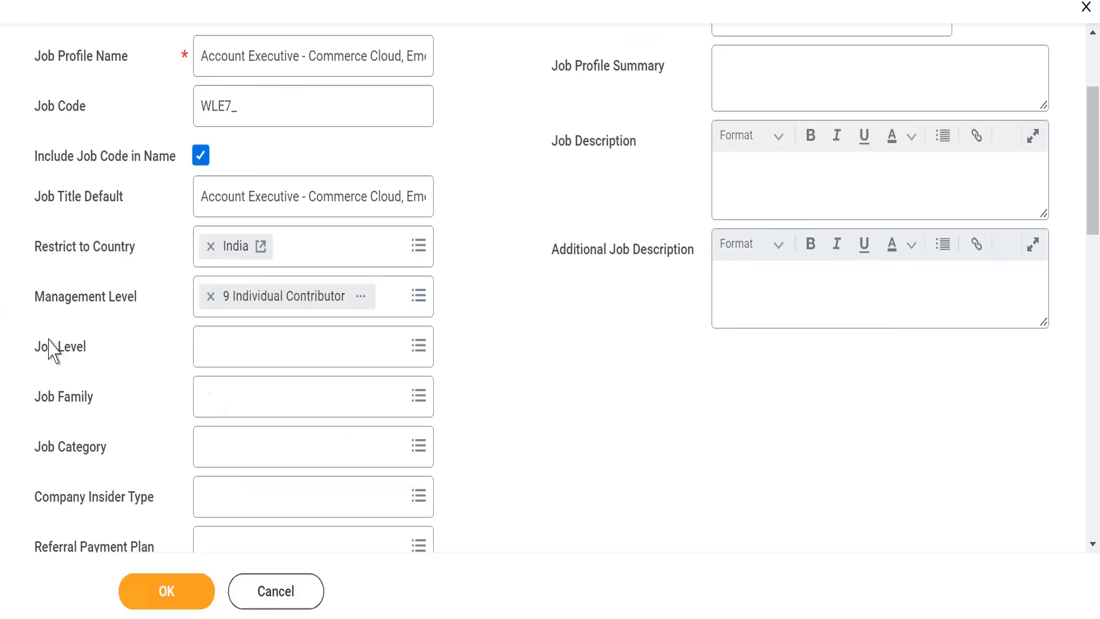
Step: Set the job level to the GlobalInc_SalesDepartment entry from the list of all job levels
{"action": "left_click_drag", "start_coordinate": [89, 346], "coordinate": [91, 347]}
{"action": "left_click", "coordinate": [91, 347]}
{"action": "left_click", "coordinate": [229, 348]}
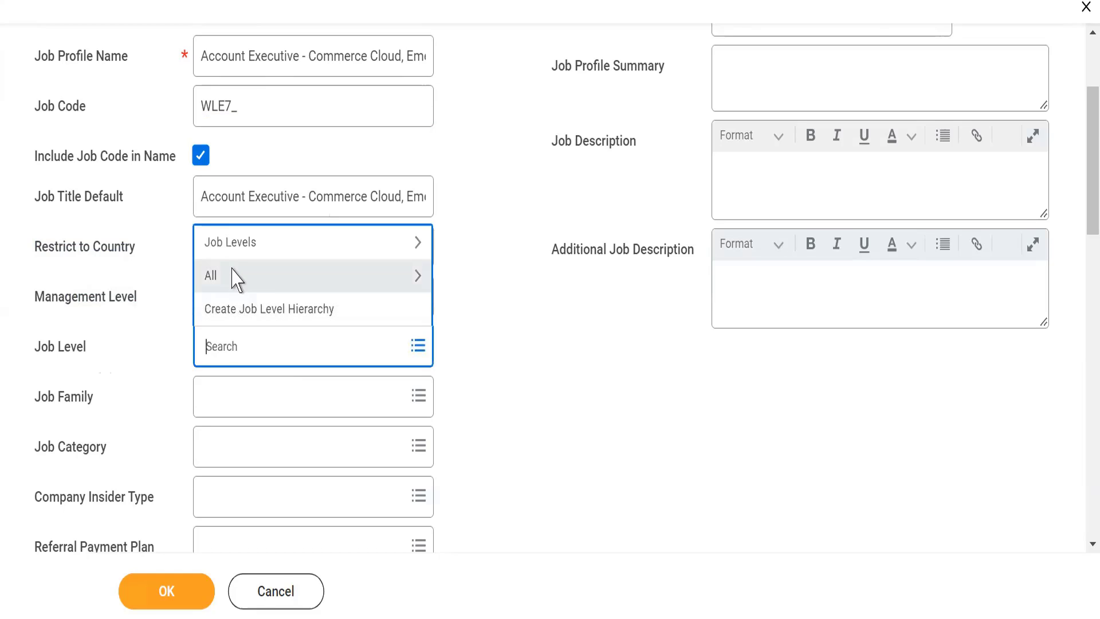
{"action": "left_click", "coordinate": [234, 278]}
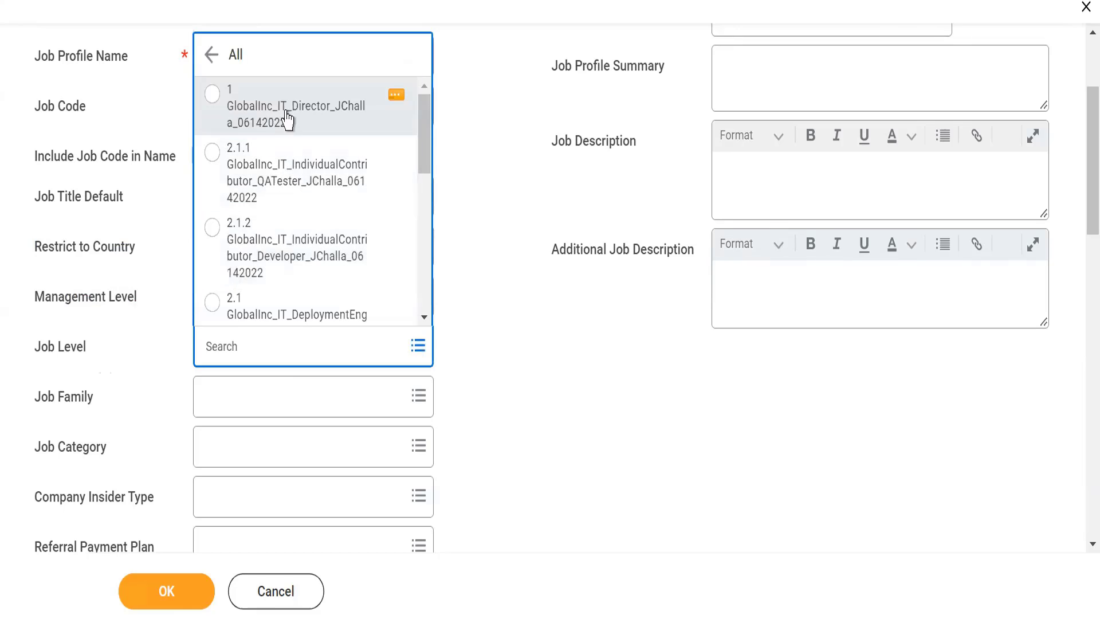
{"action": "left_click", "coordinate": [336, 122]}
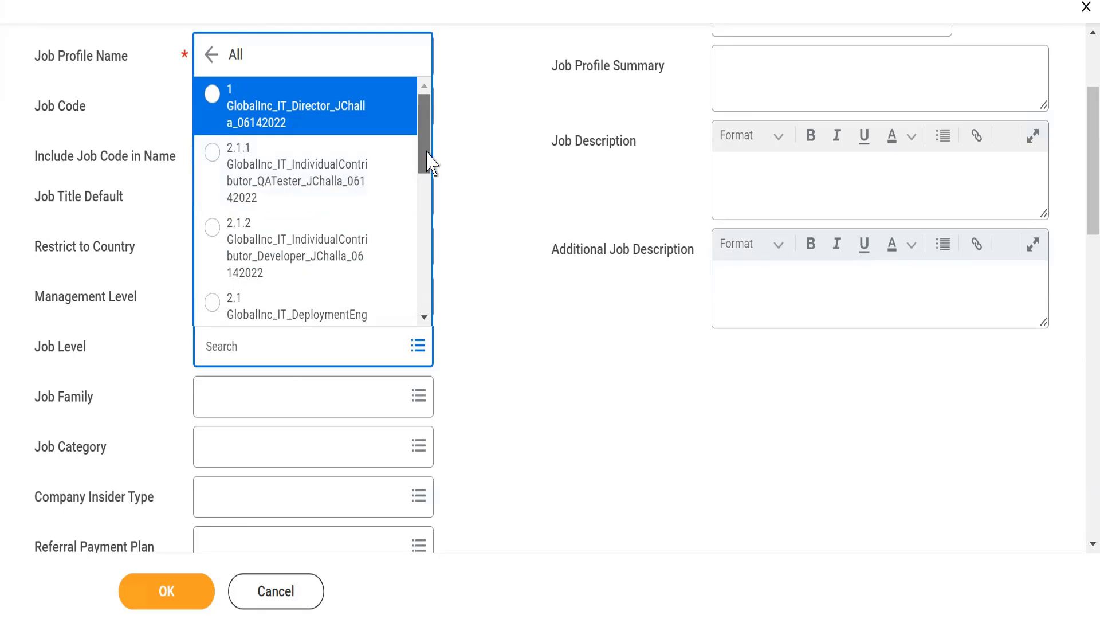
{"action": "left_click_drag", "start_coordinate": [427, 153], "coordinate": [427, 297]}
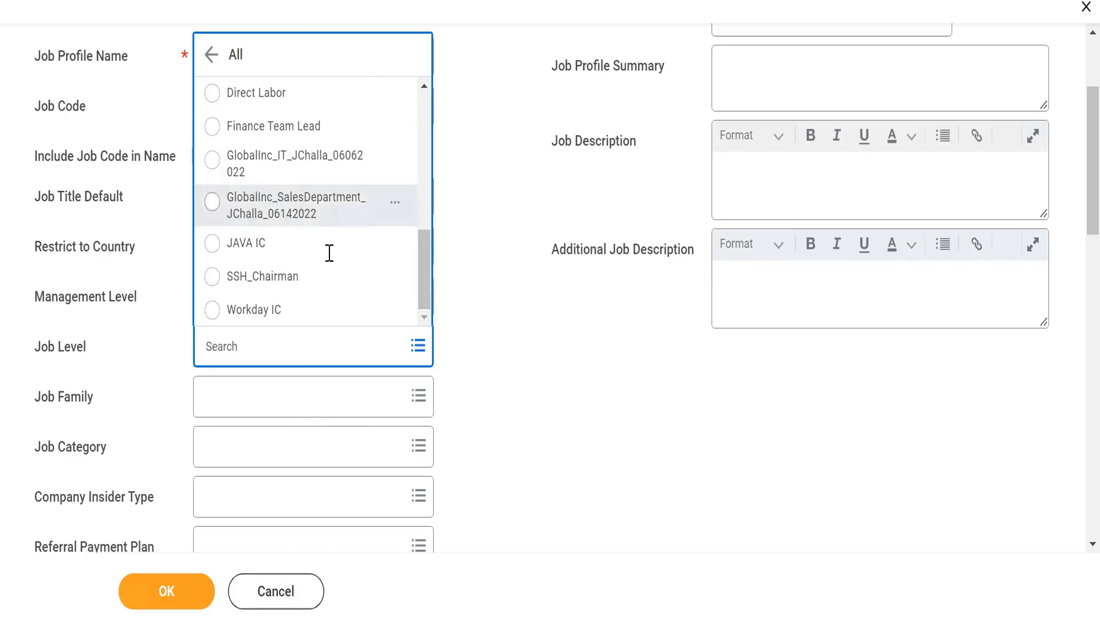
{"action": "left_click", "coordinate": [519, 326]}
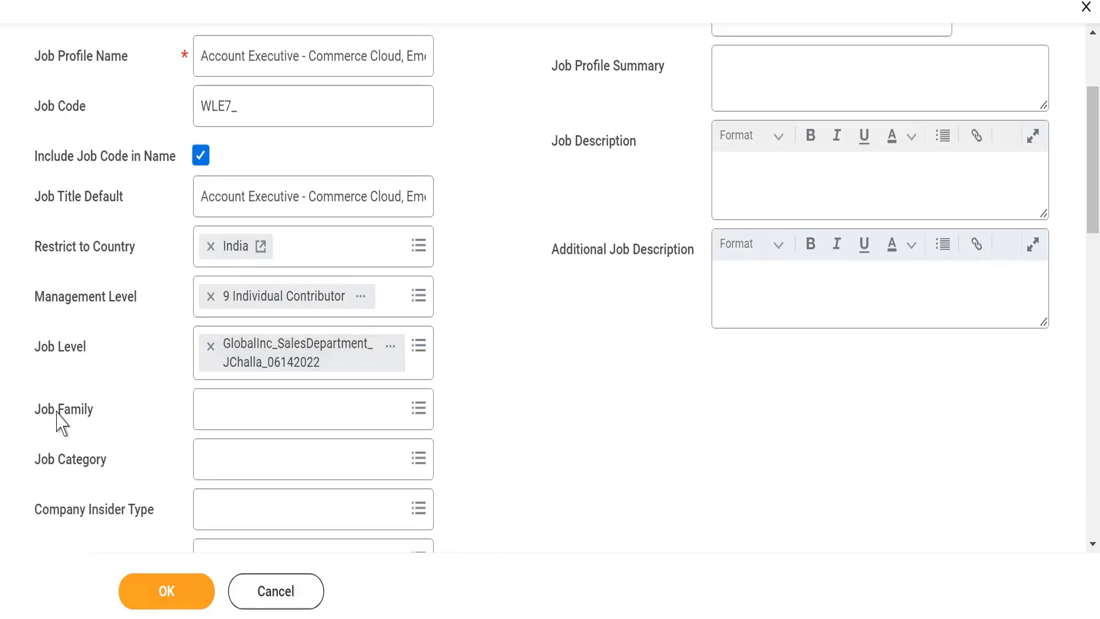
Step: Assign the job profile to the WLE7_Account Executive job family
{"action": "left_click_drag", "start_coordinate": [58, 411], "coordinate": [92, 411]}
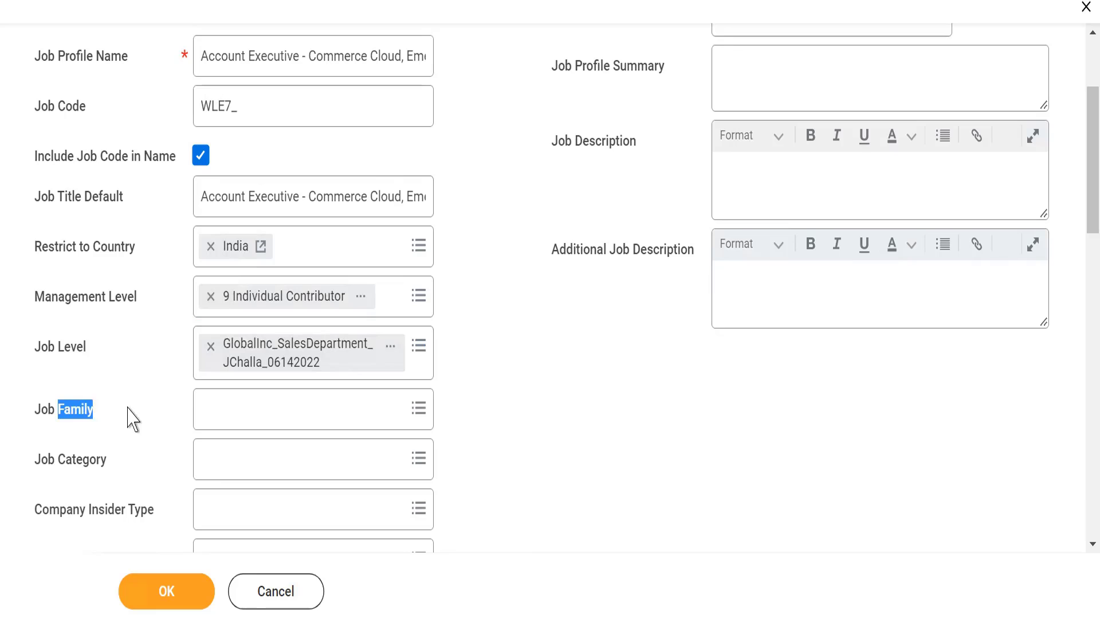
{"action": "left_click", "coordinate": [226, 413]}
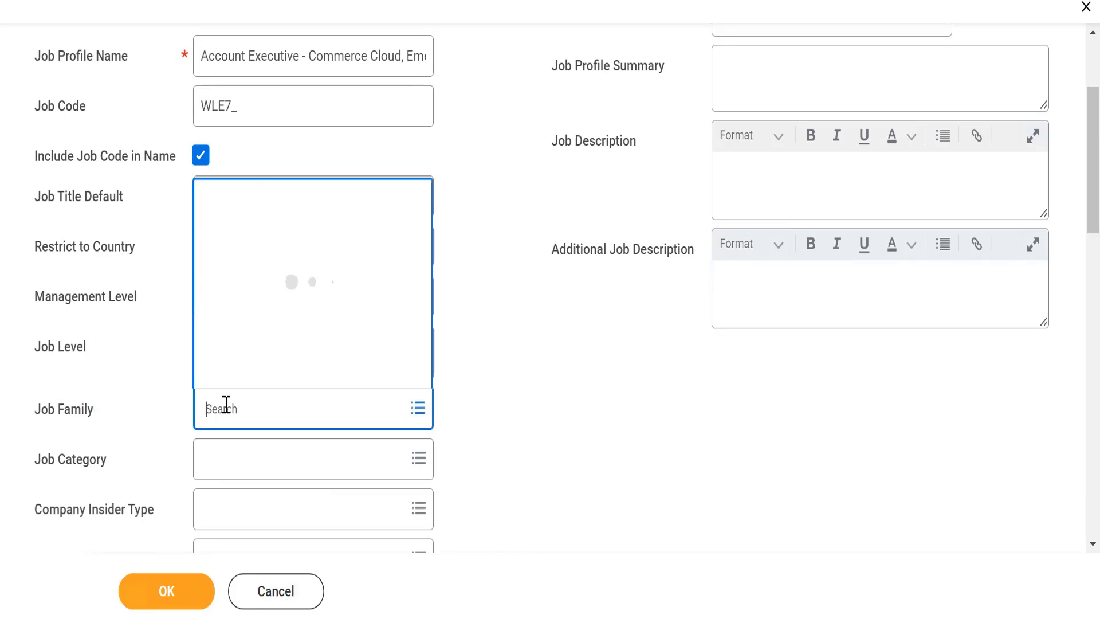
{"action": "type", "text": "WLE7_"}
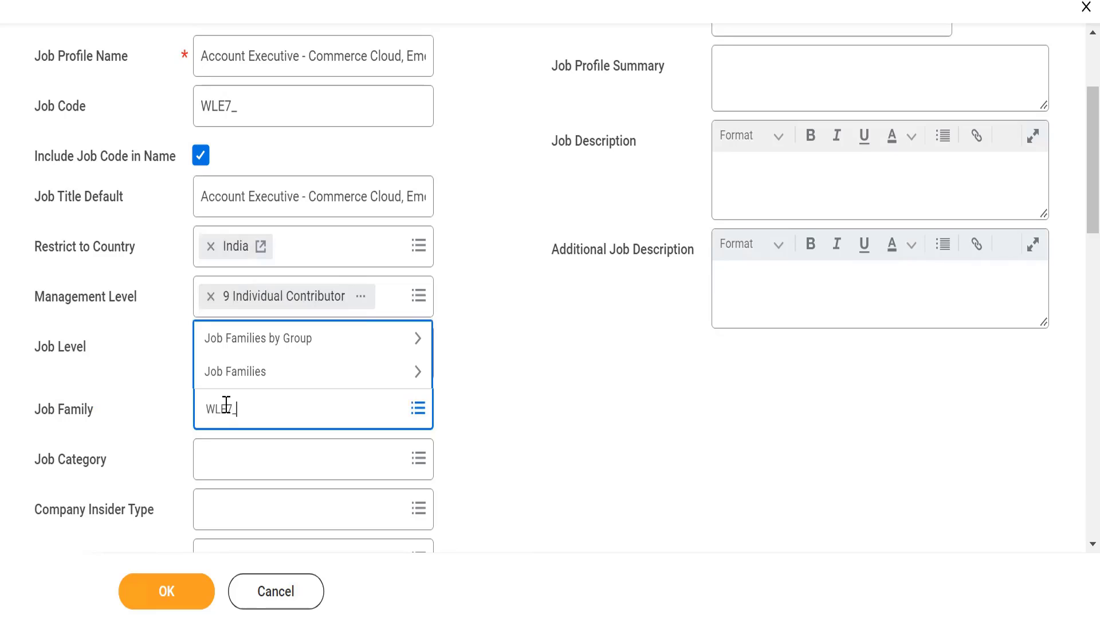
{"action": "key", "text": "Return"}
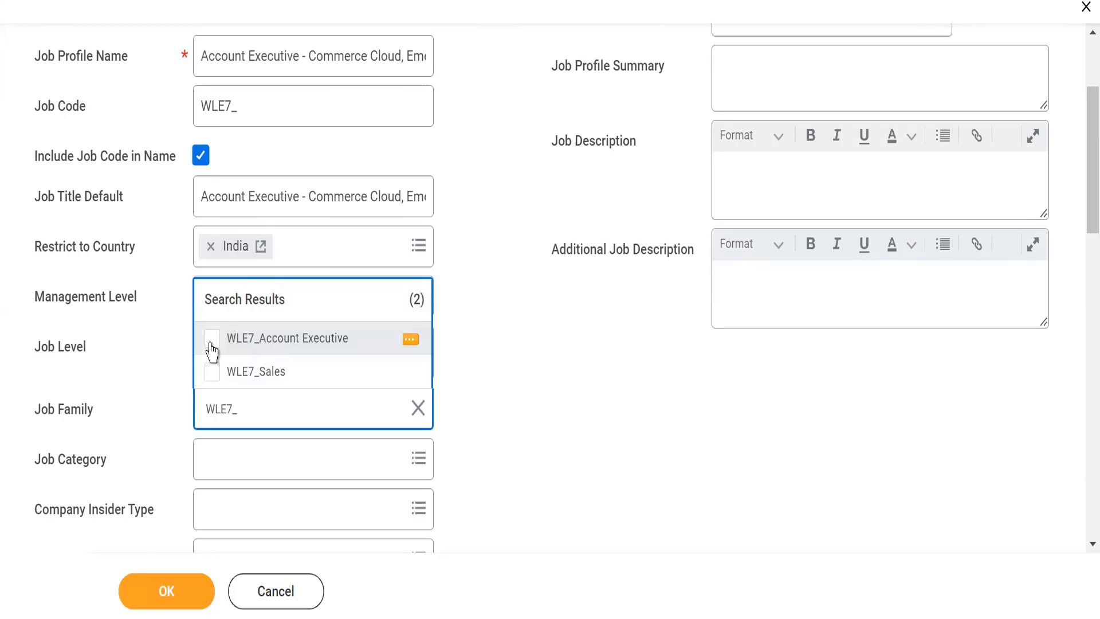
{"action": "left_click", "coordinate": [212, 341]}
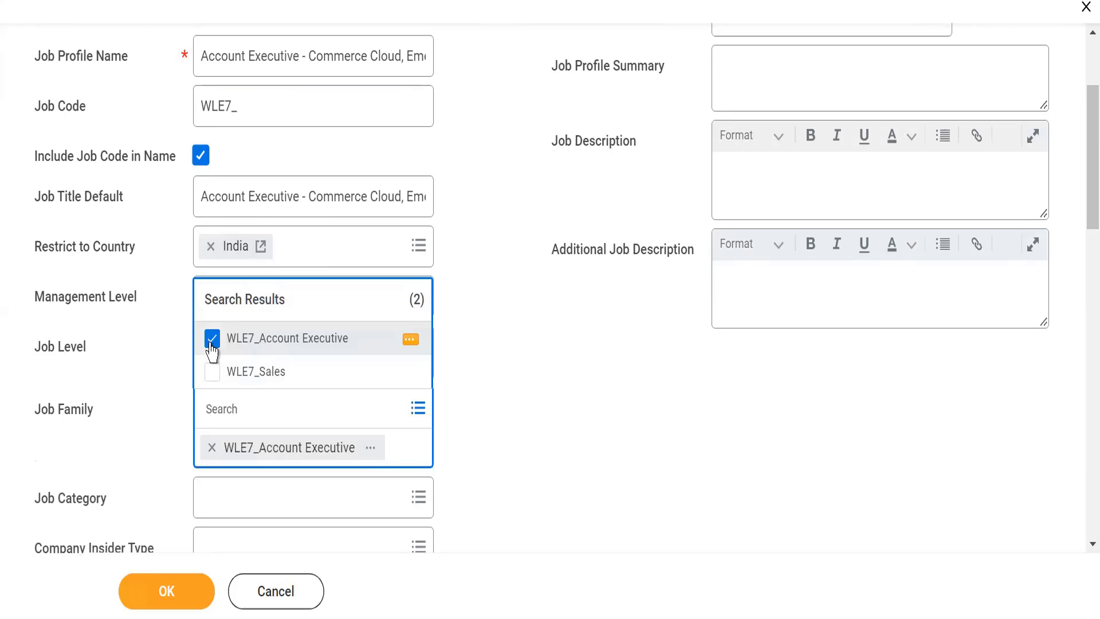
{"action": "left_click", "coordinate": [533, 414]}
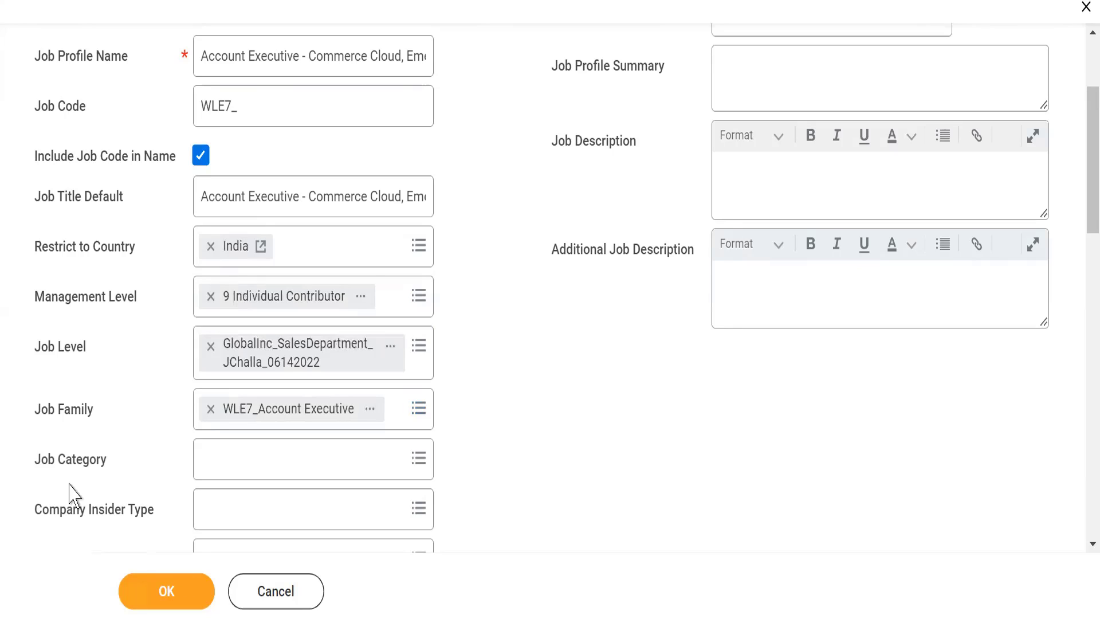
Step: Search the job categories for "sales" and set the job category to Sales Labor
{"action": "left_click_drag", "start_coordinate": [48, 459], "coordinate": [91, 465]}
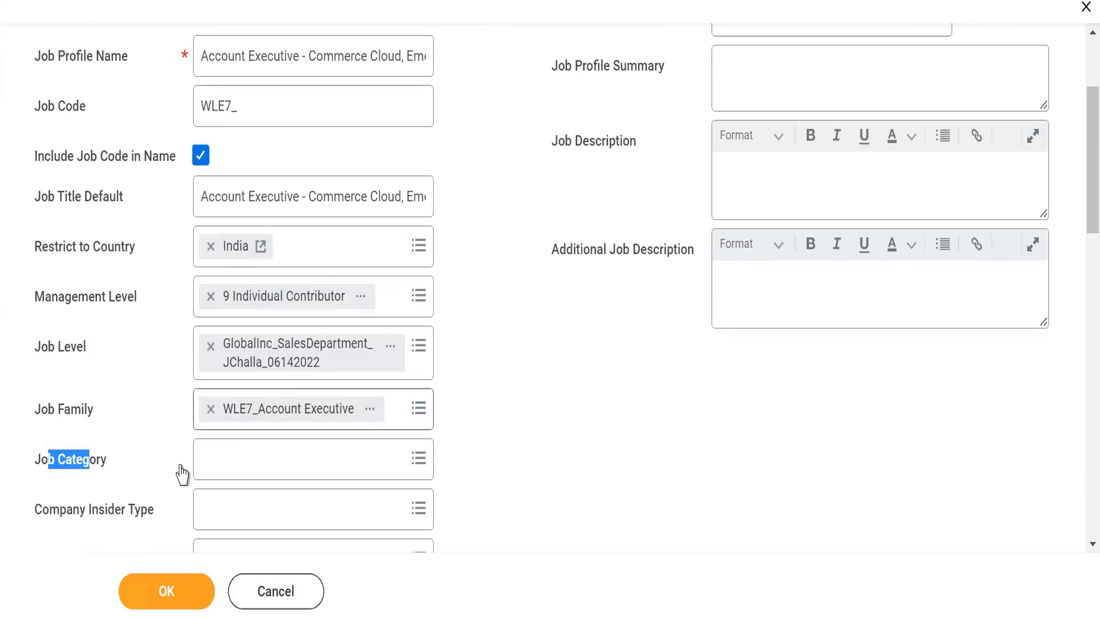
{"action": "left_click", "coordinate": [227, 458]}
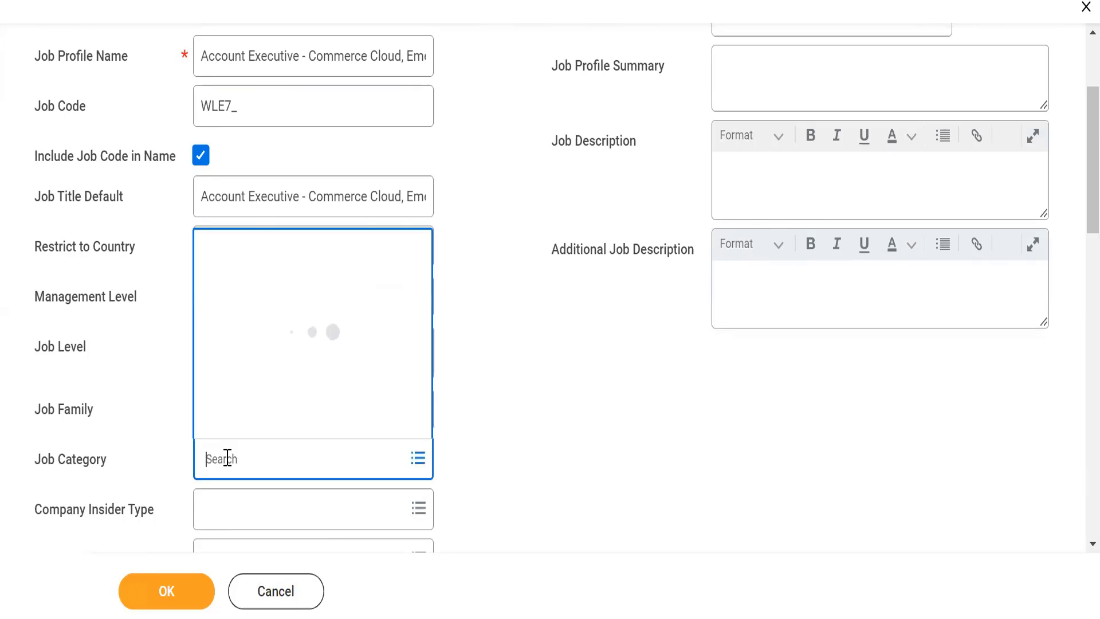
{"action": "type", "text": "sales"}
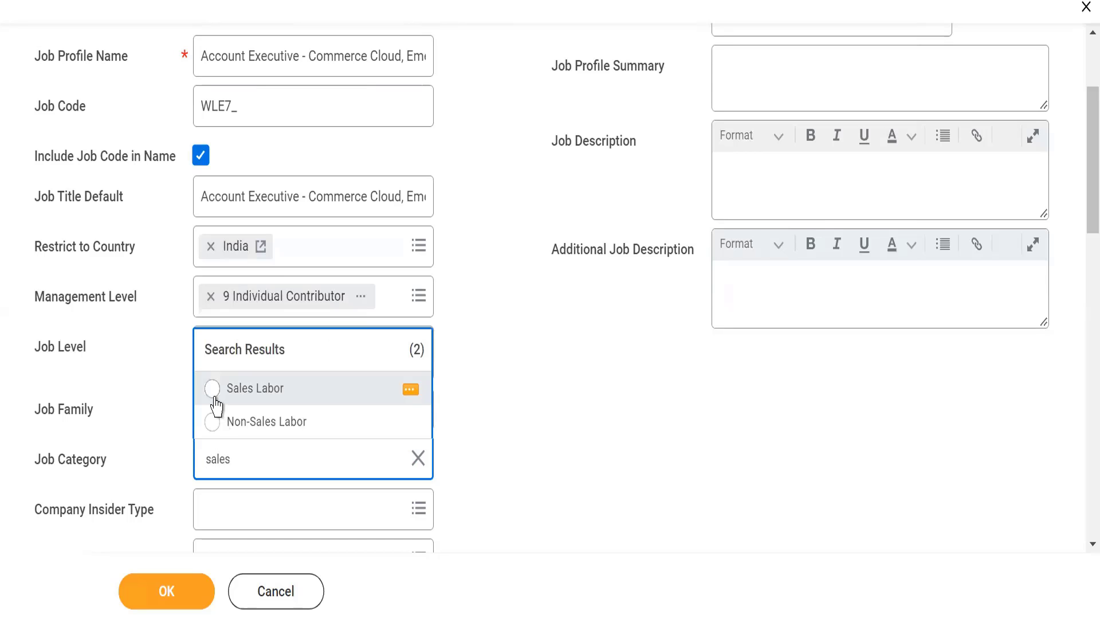
{"action": "left_click", "coordinate": [212, 389]}
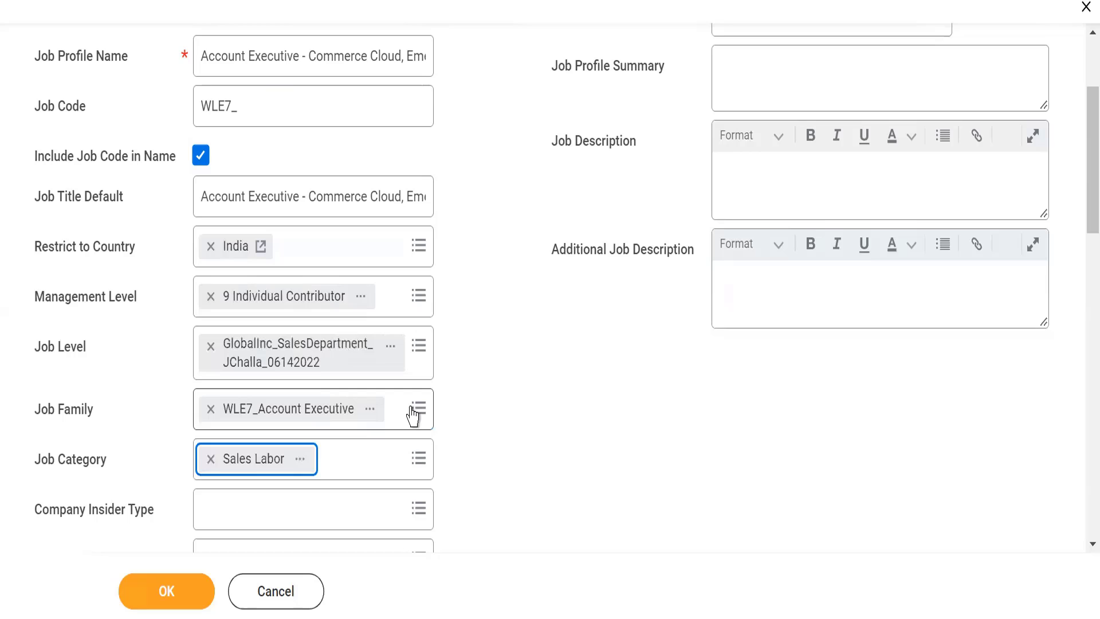
{"action": "left_click", "coordinate": [523, 438]}
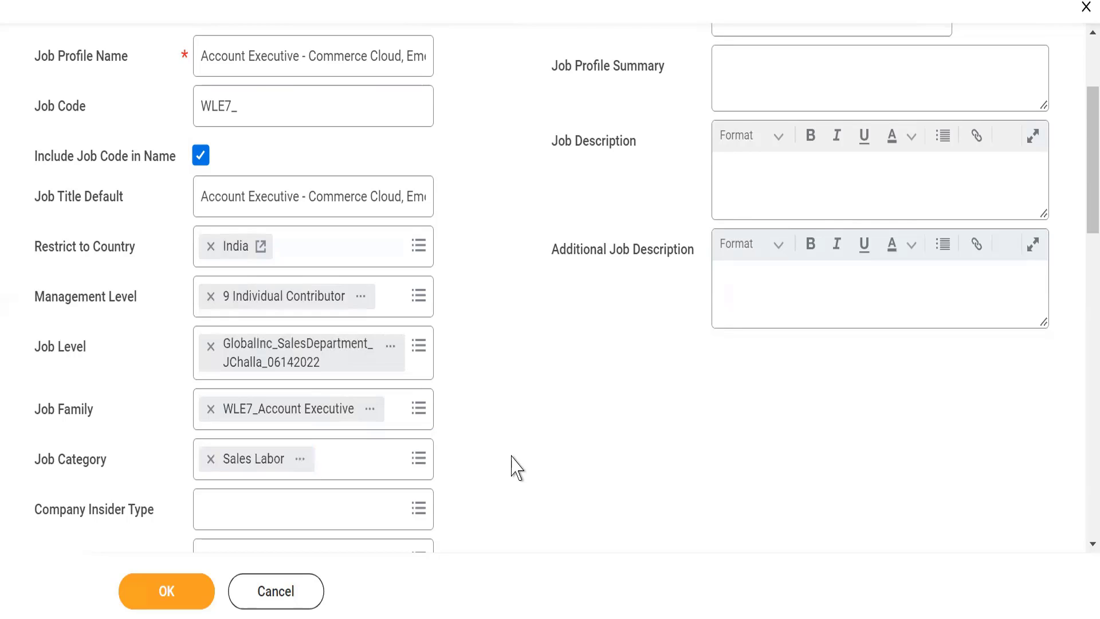
Step: Examine all Company Insider Type options and open the Referral Payment Plan choices, leaving both fields empty
{"action": "scroll", "coordinate": [516, 467], "scroll_direction": "down", "scroll_amount": 4}
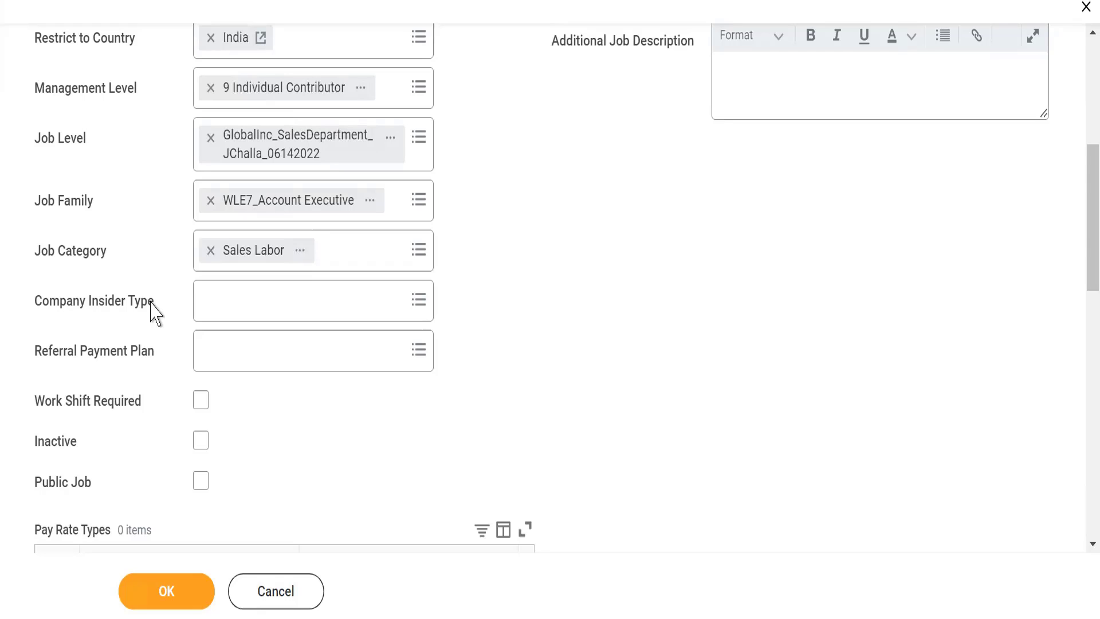
{"action": "left_click", "coordinate": [226, 296]}
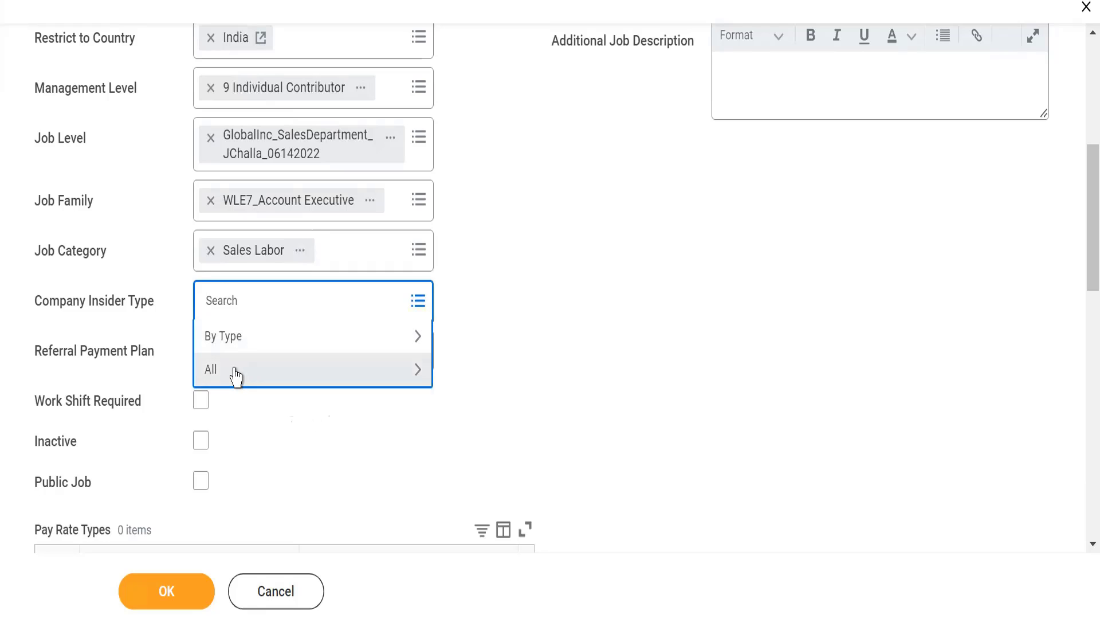
{"action": "left_click", "coordinate": [235, 373]}
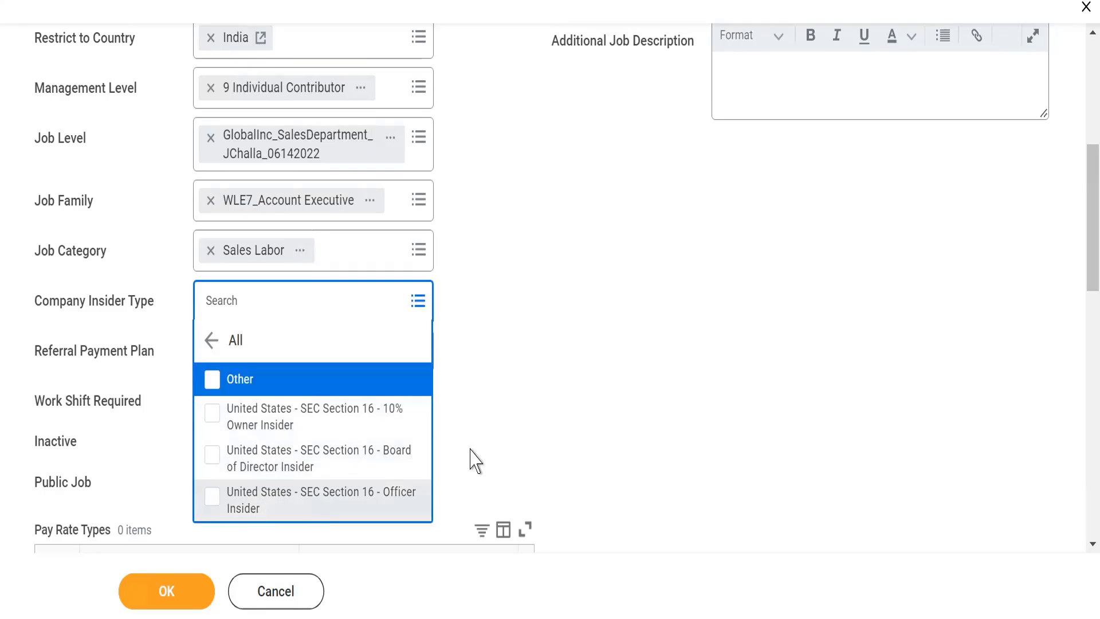
{"action": "left_click", "coordinate": [551, 417]}
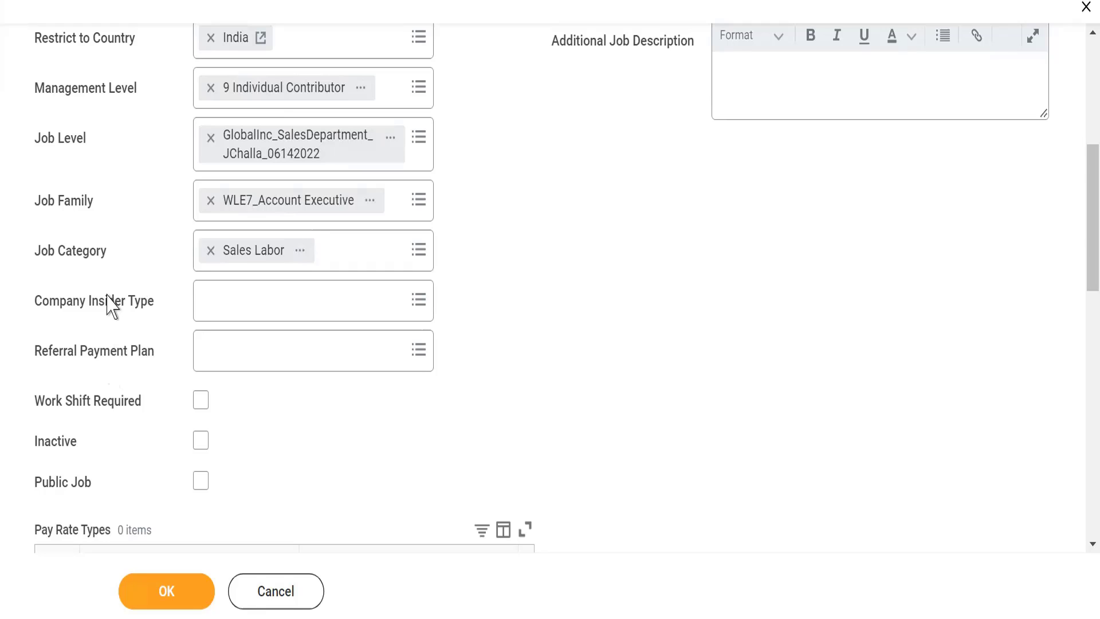
{"action": "left_click", "coordinate": [114, 351]}
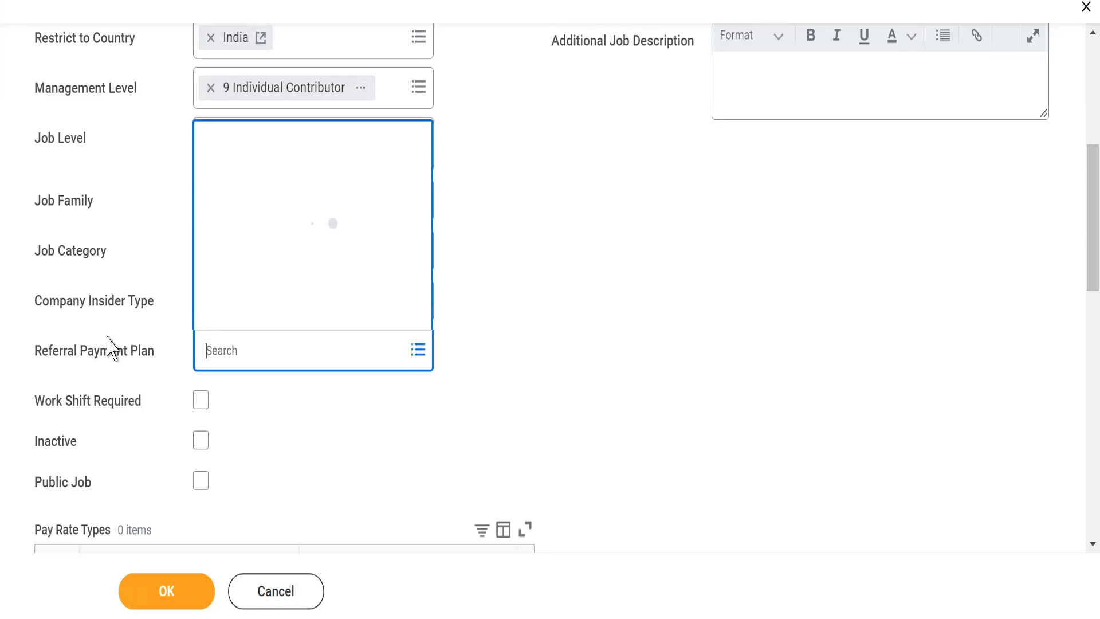
{"action": "left_click", "coordinate": [98, 361]}
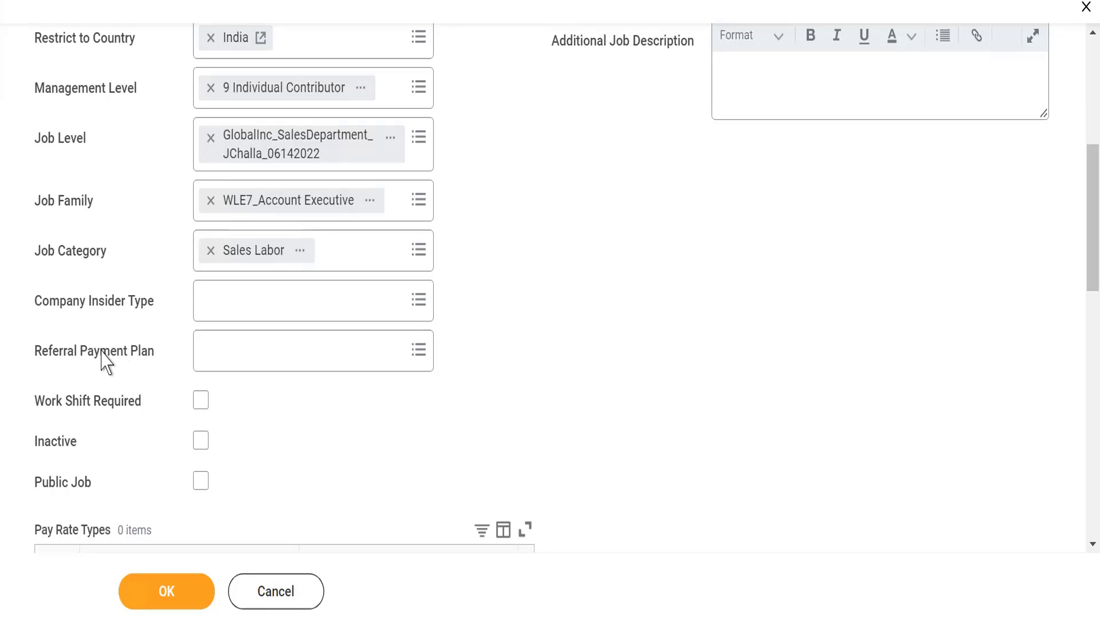
{"action": "left_click", "coordinate": [111, 368]}
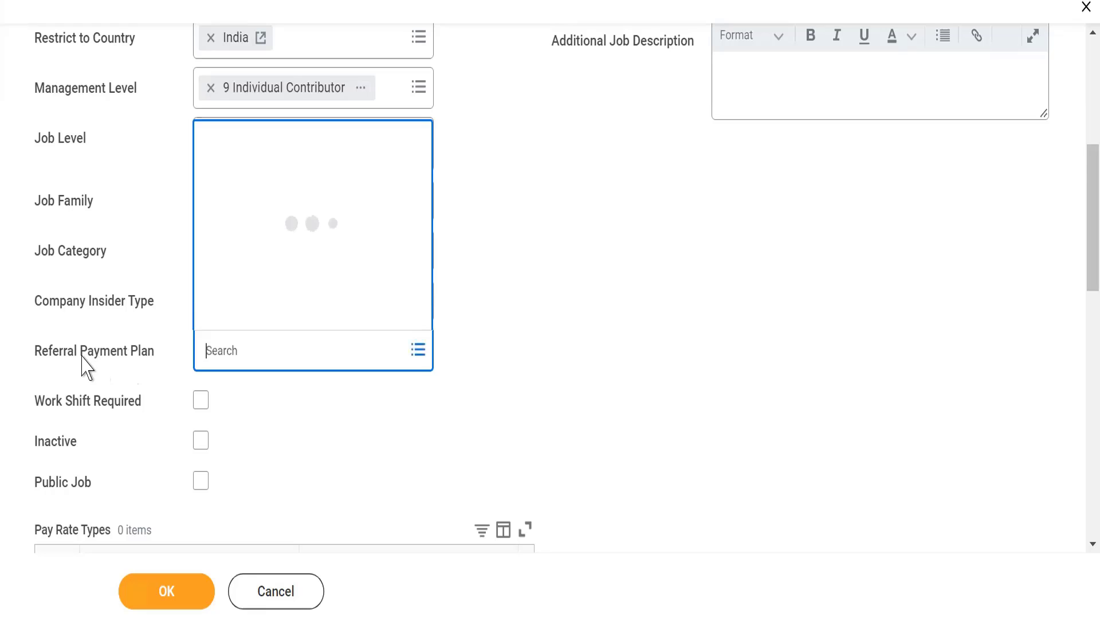
{"action": "left_click", "coordinate": [111, 383]}
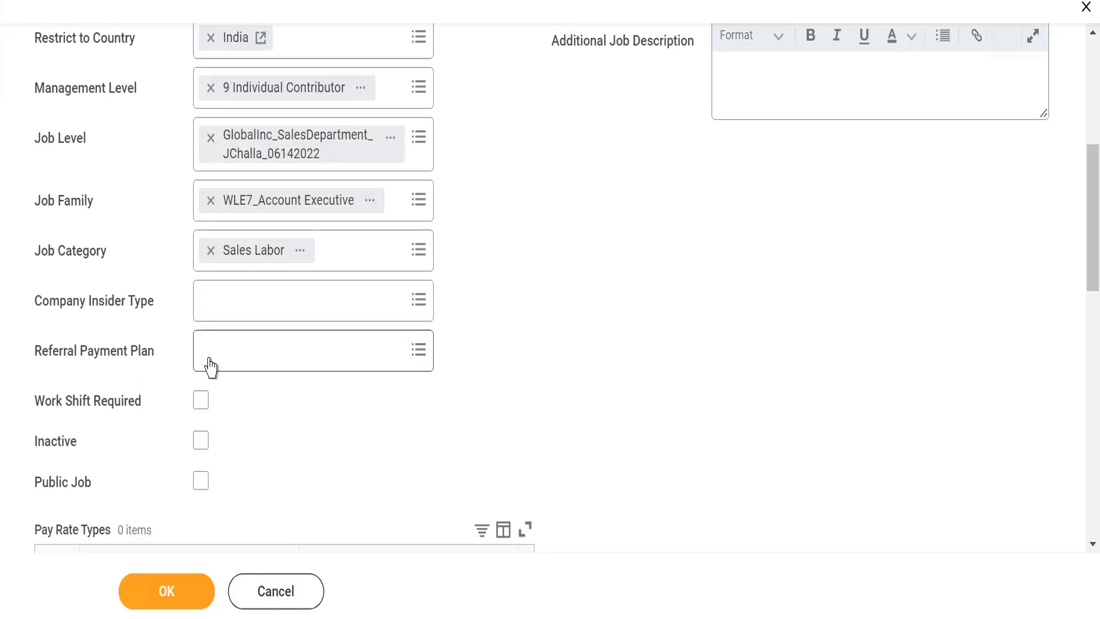
Step: Mark the job profile as Work Shift Required and as a Public Job
{"action": "scroll", "coordinate": [502, 395], "scroll_direction": "down", "scroll_amount": 1}
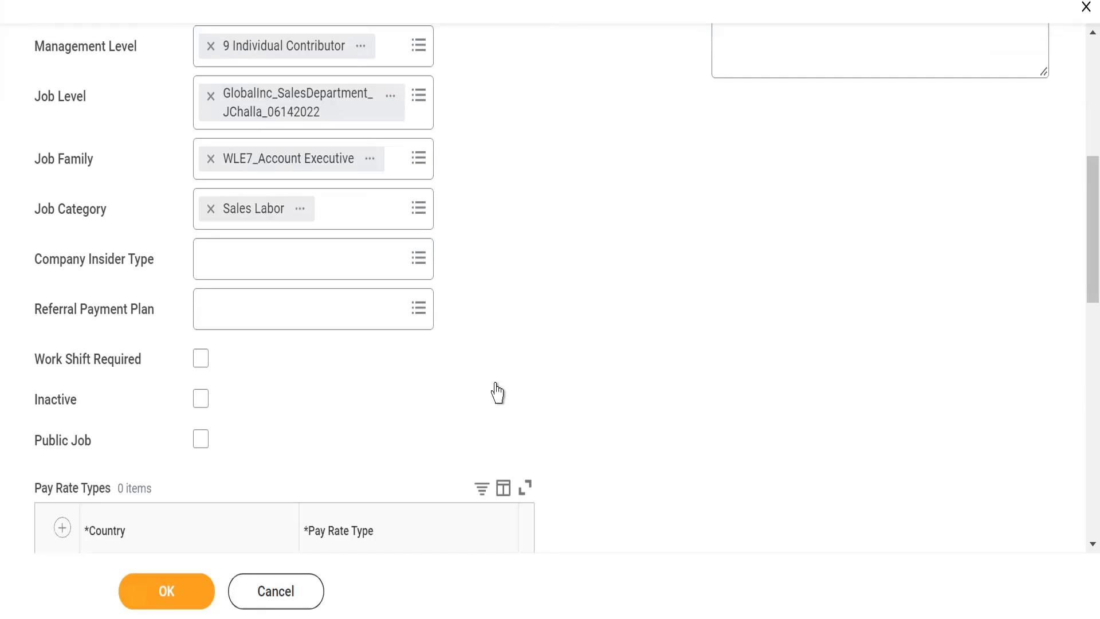
{"action": "scroll", "coordinate": [229, 212], "scroll_direction": "down", "scroll_amount": 3}
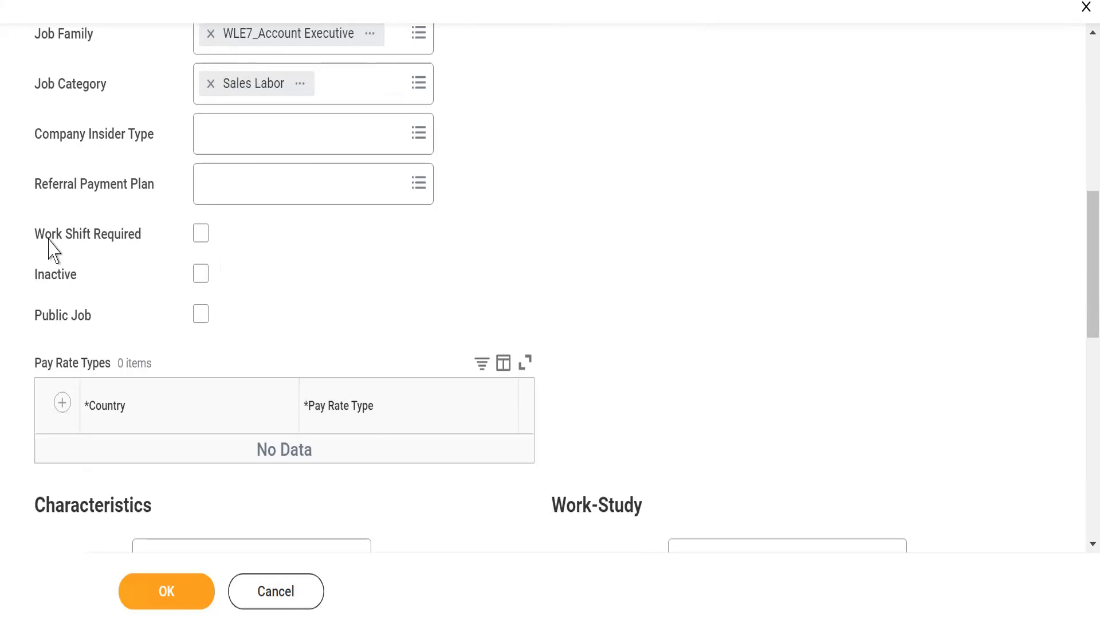
{"action": "left_click_drag", "start_coordinate": [45, 236], "coordinate": [95, 240]}
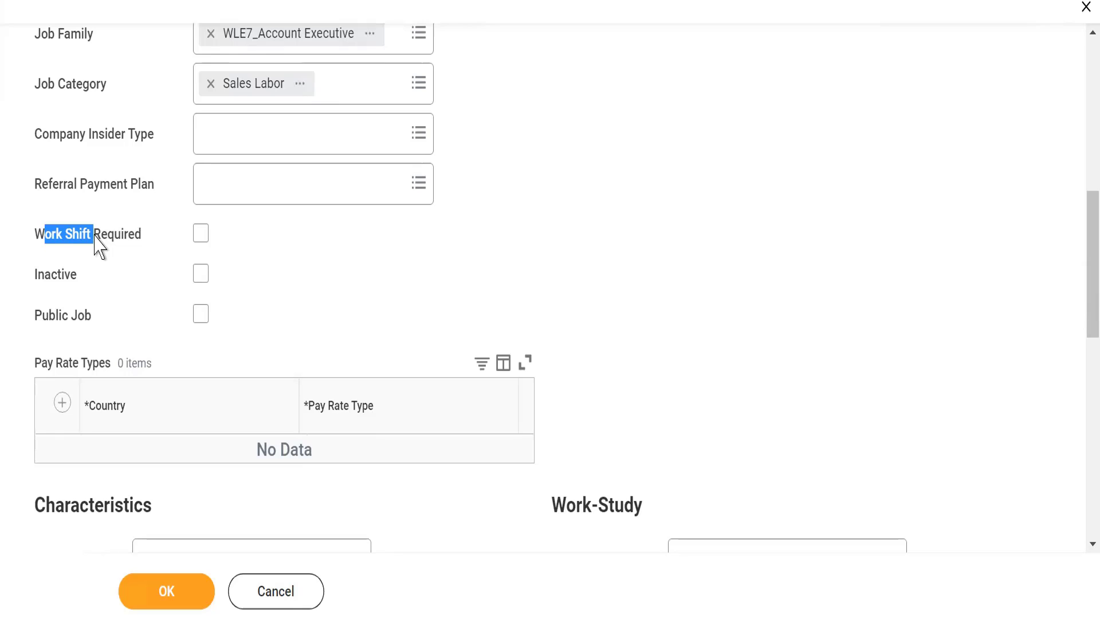
{"action": "left_click", "coordinate": [141, 258]}
{"action": "left_click", "coordinate": [201, 233]}
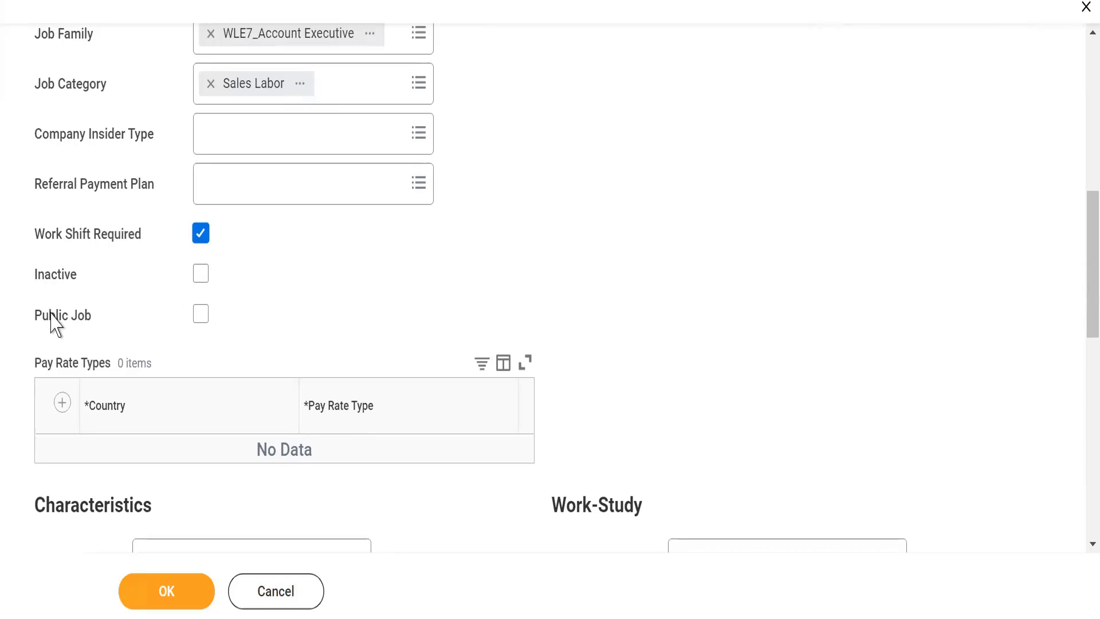
{"action": "left_click_drag", "start_coordinate": [42, 315], "coordinate": [94, 319]}
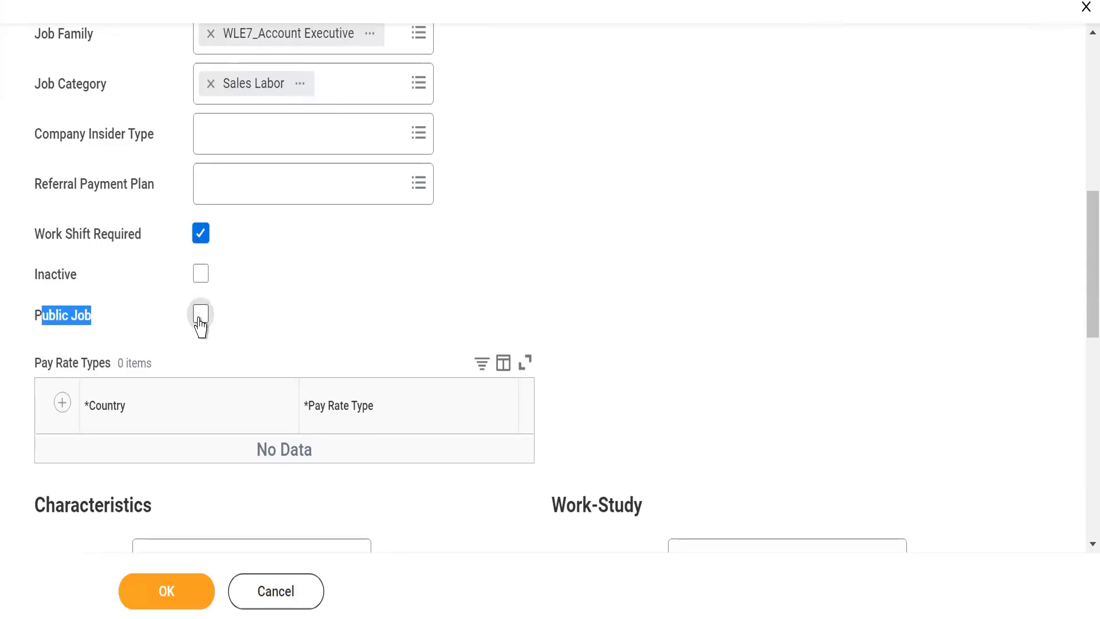
{"action": "mouse_move", "coordinate": [200, 325]}
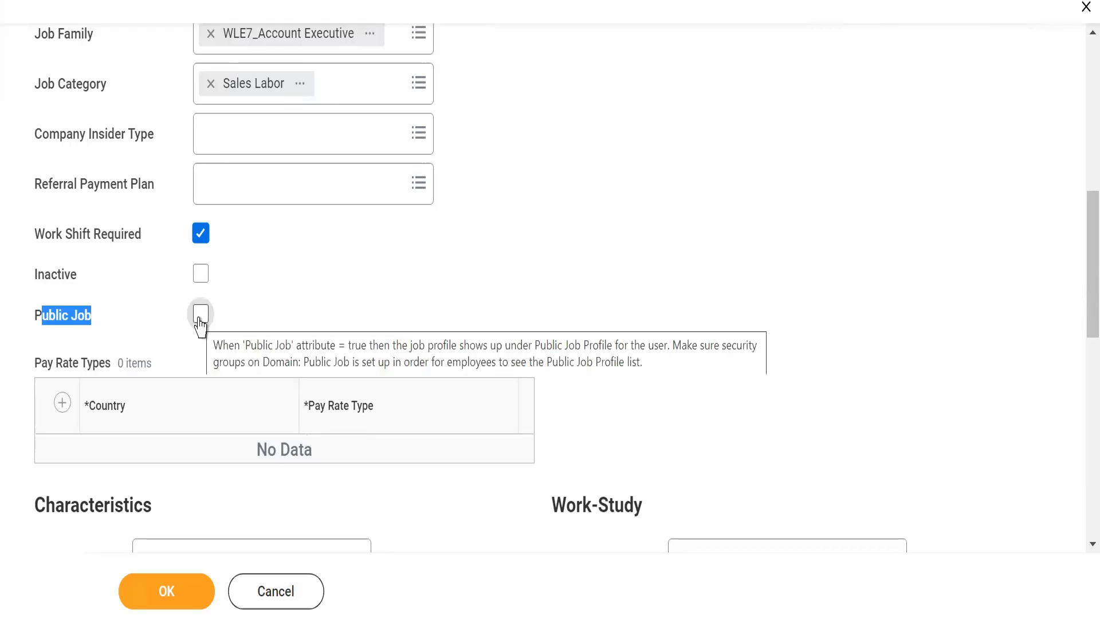
{"action": "left_click", "coordinate": [200, 320]}
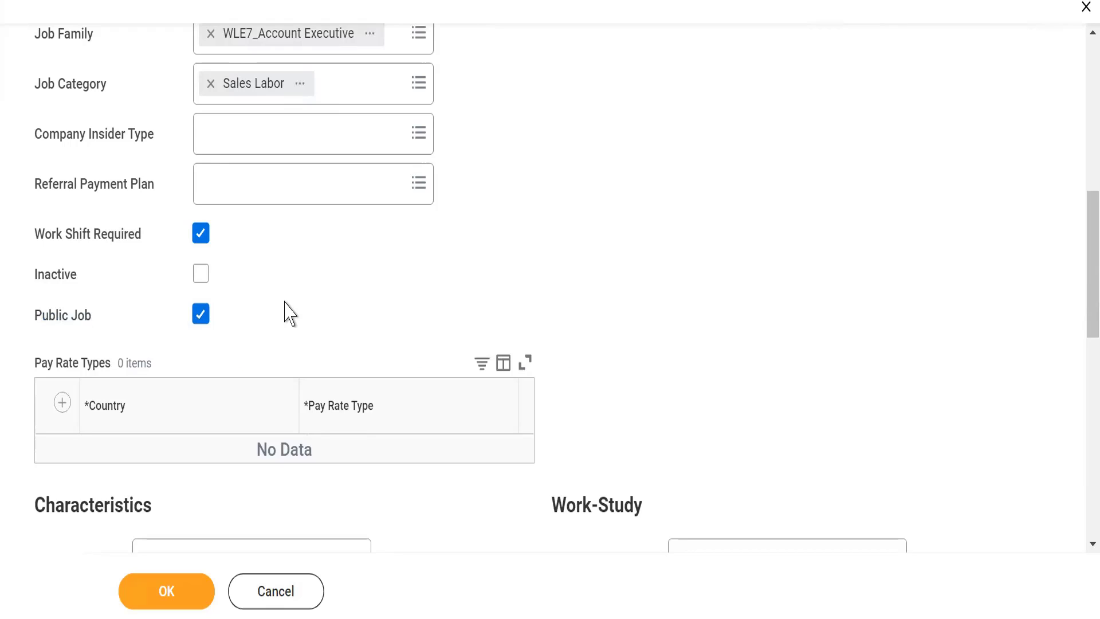
Step: Set the Difficulty to Fill characteristic of the job profile to Hard
{"action": "scroll", "coordinate": [289, 314], "scroll_direction": "down", "scroll_amount": 5}
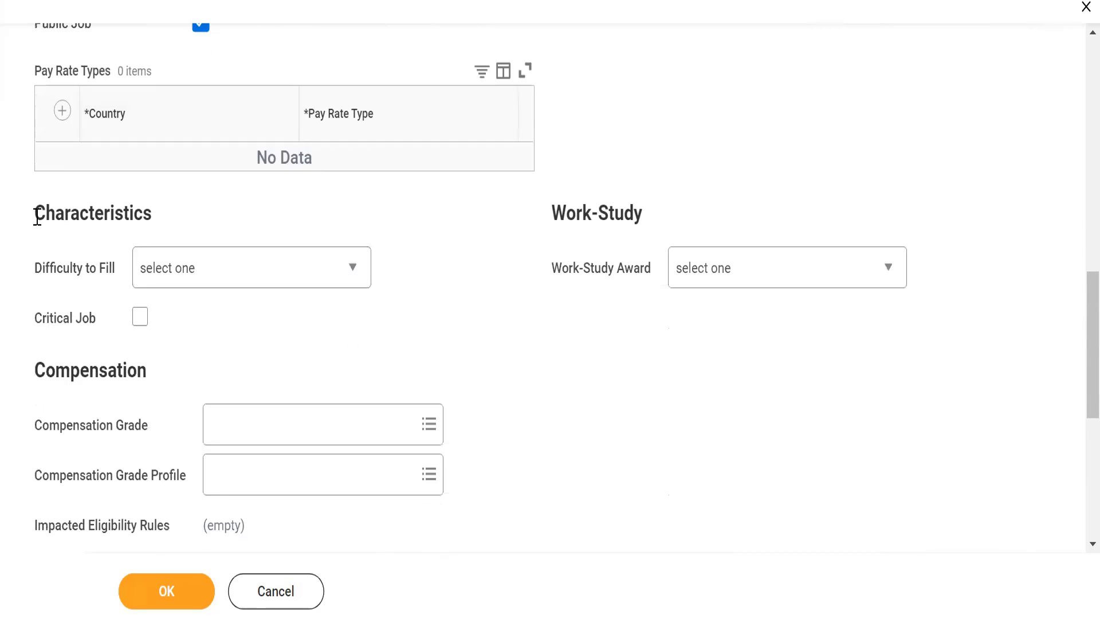
{"action": "double_click", "coordinate": [92, 208]}
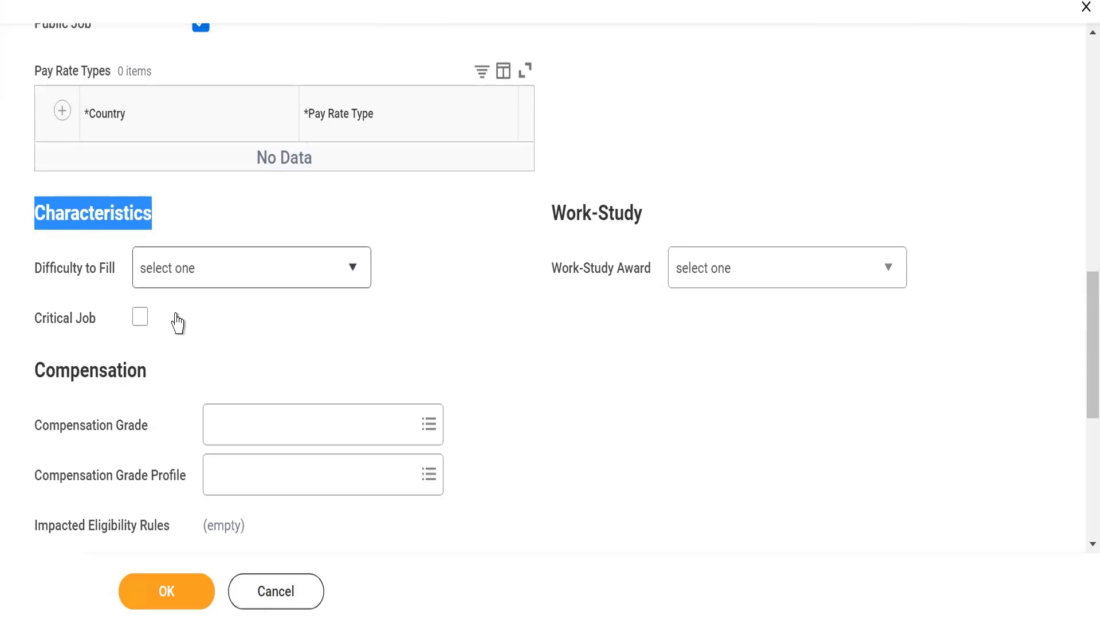
{"action": "left_click", "coordinate": [177, 270]}
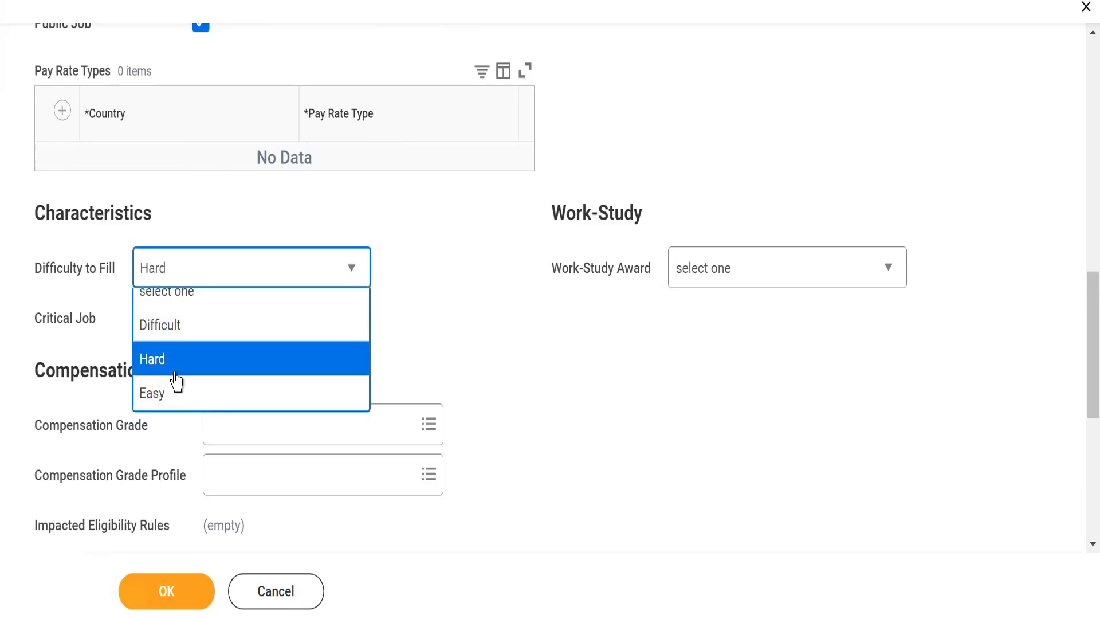
{"action": "left_click", "coordinate": [175, 379]}
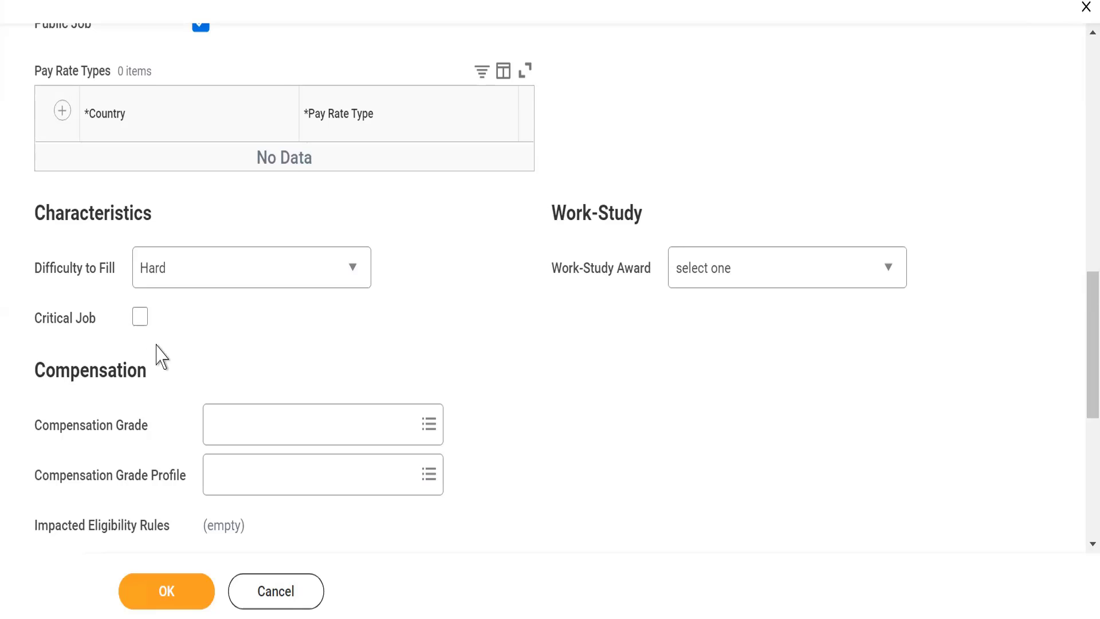
Step: Examine the compensation, union and job exempt sections, plus the worker's compensation codes, certifications, competencies and languages sections of the job profile
{"action": "scroll", "coordinate": [158, 352], "scroll_direction": "down", "scroll_amount": 3}
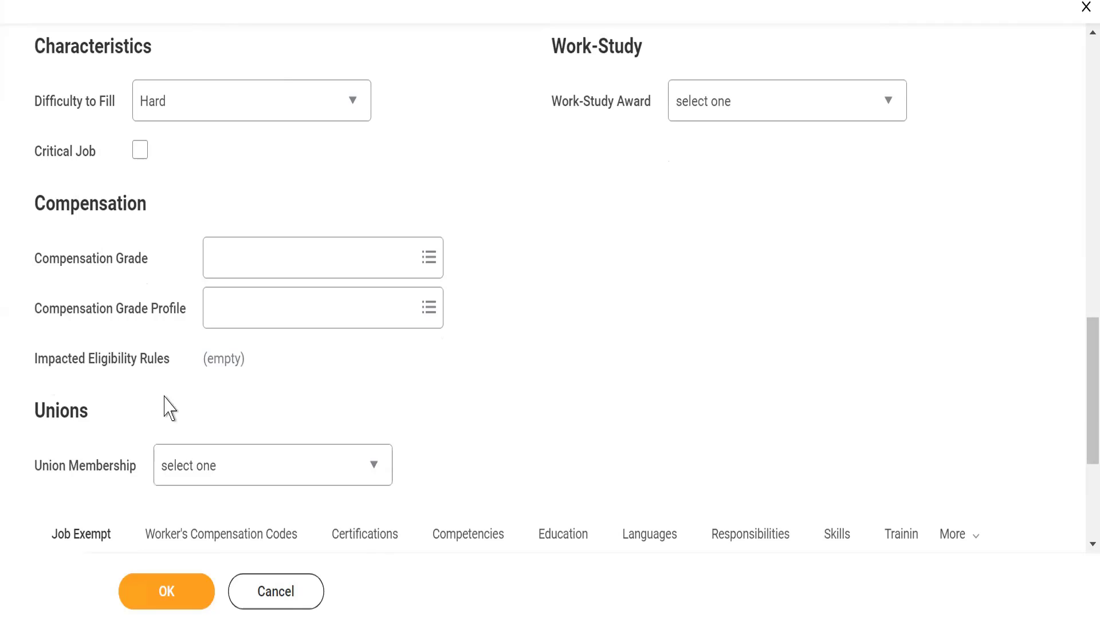
{"action": "scroll", "coordinate": [164, 397], "scroll_direction": "down", "scroll_amount": 3}
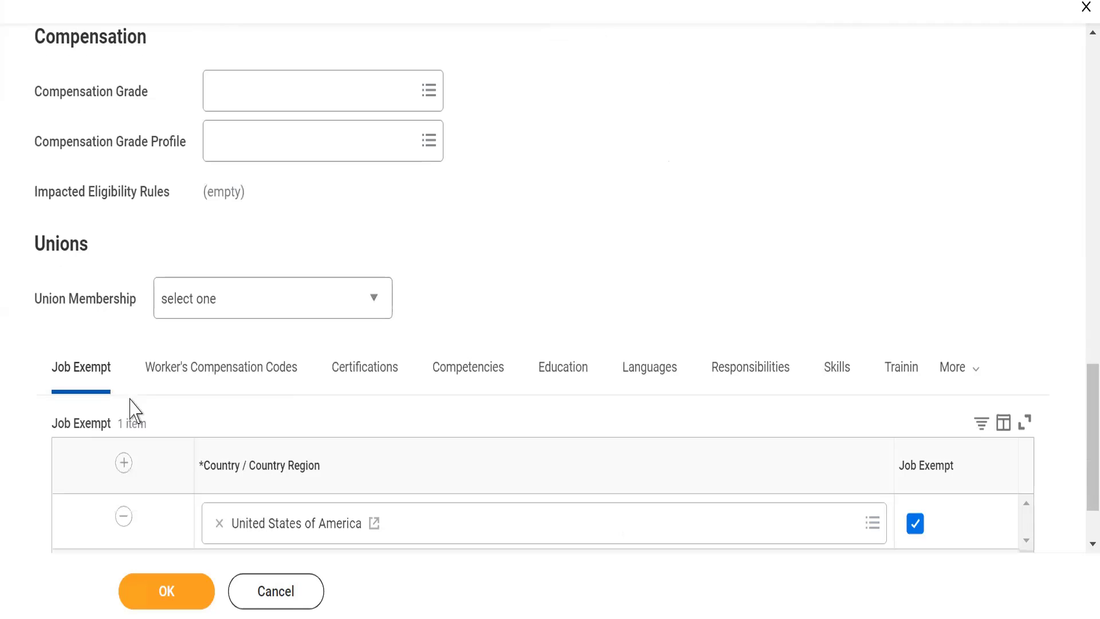
{"action": "left_click", "coordinate": [83, 378]}
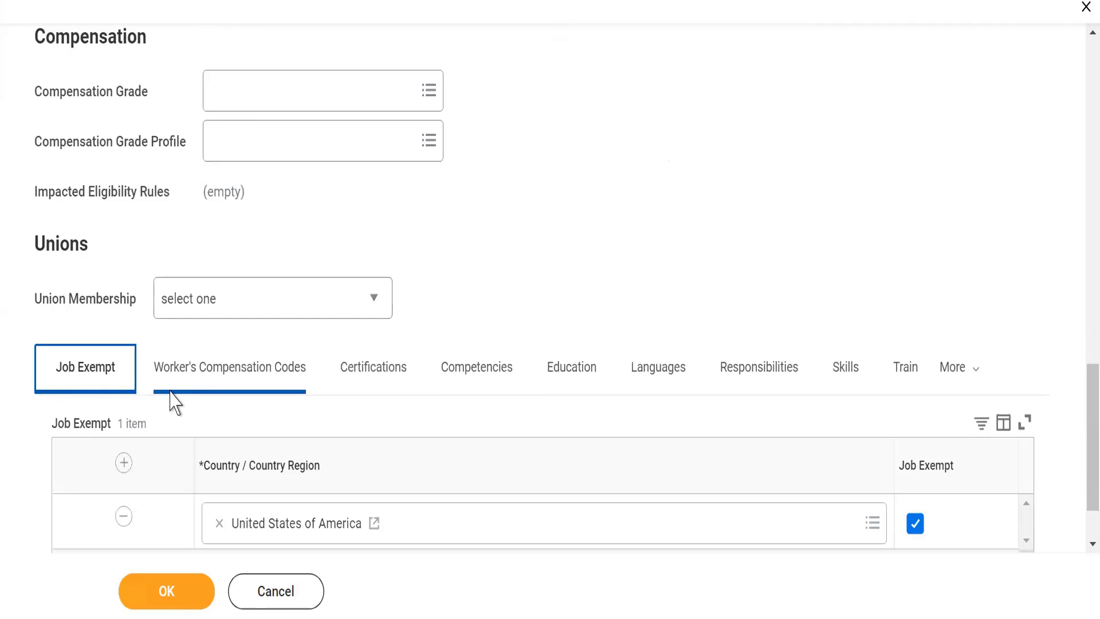
{"action": "left_click", "coordinate": [187, 385]}
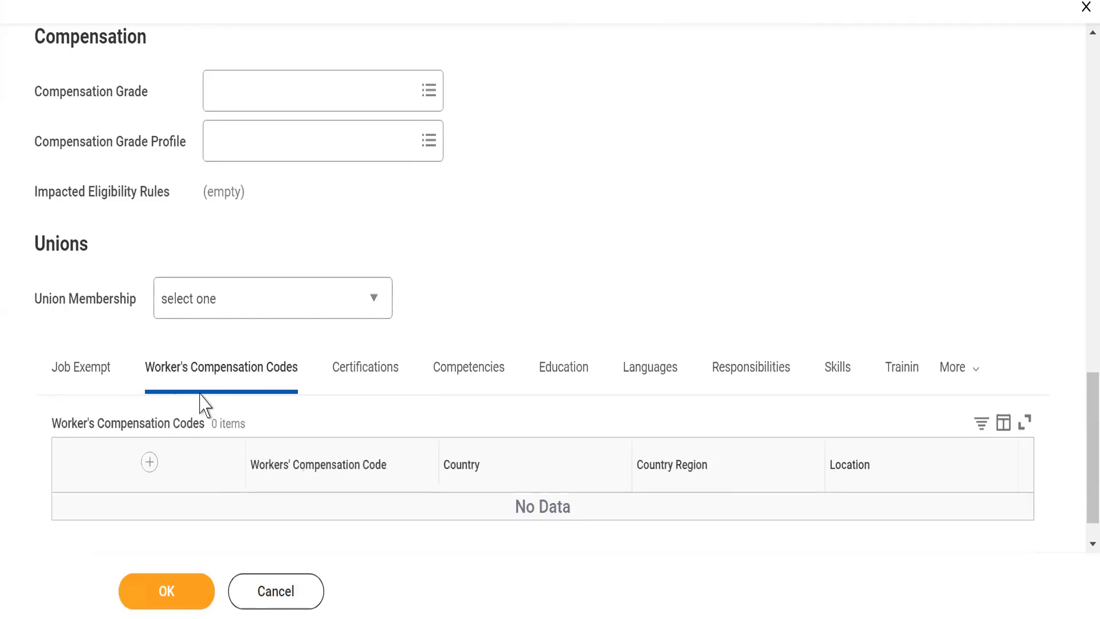
{"action": "left_click", "coordinate": [92, 371]}
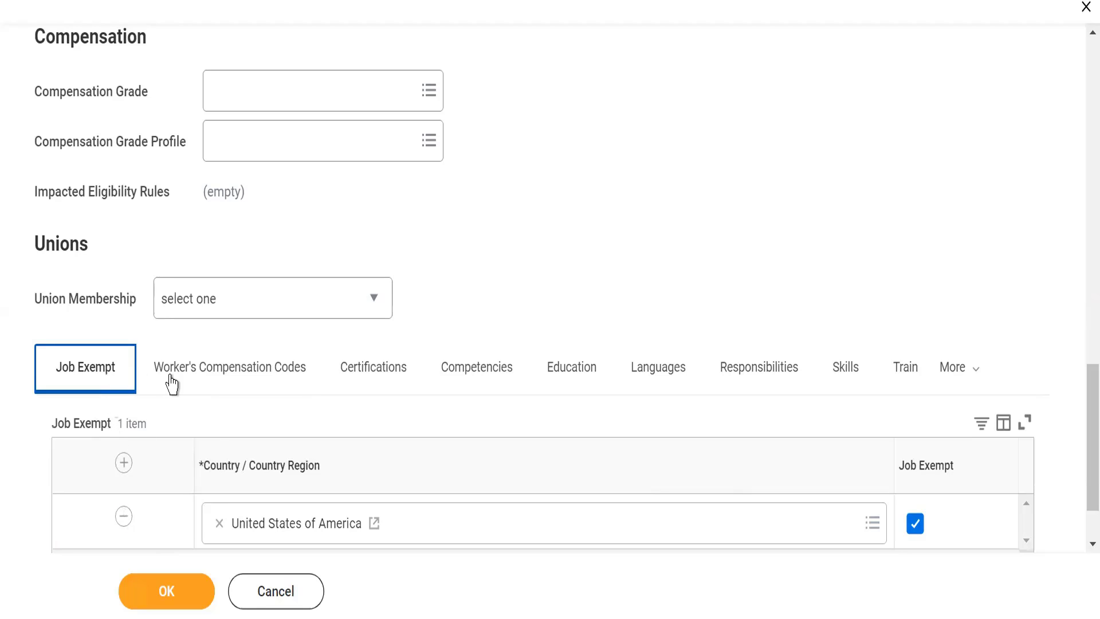
{"action": "left_click", "coordinate": [314, 370]}
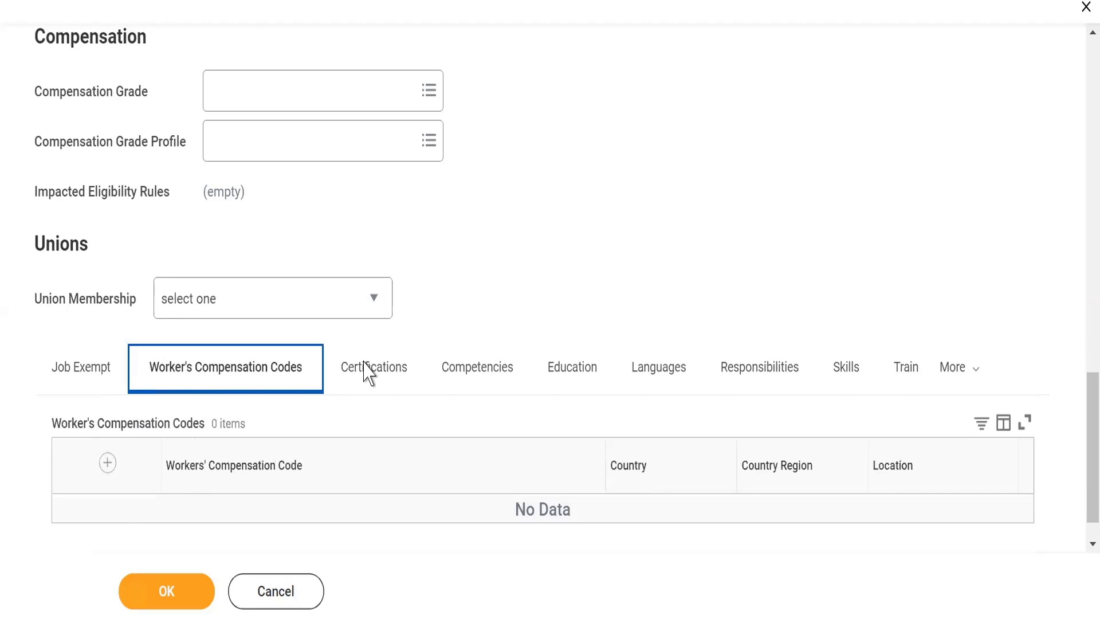
{"action": "left_click", "coordinate": [366, 373]}
{"action": "left_click", "coordinate": [453, 369]}
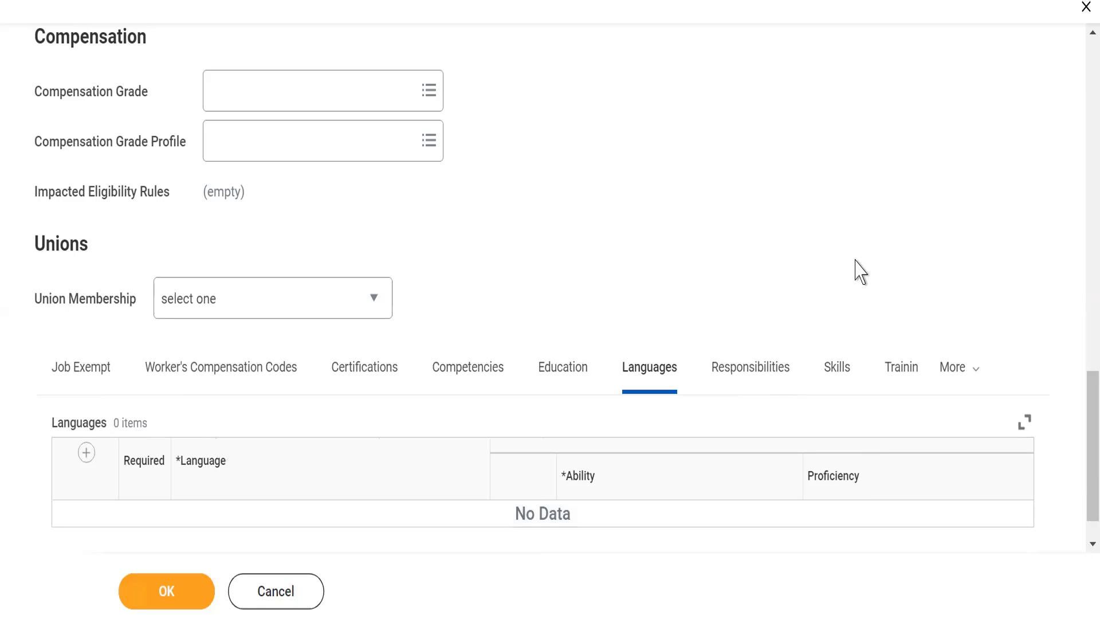
Step: Examine the Job Classifications choices for the job profile, then close them without selecting any classification
{"action": "left_click_drag", "start_coordinate": [1082, 424], "coordinate": [1072, 103]}
{"action": "scroll", "coordinate": [721, 207], "scroll_direction": "up", "scroll_amount": 4}
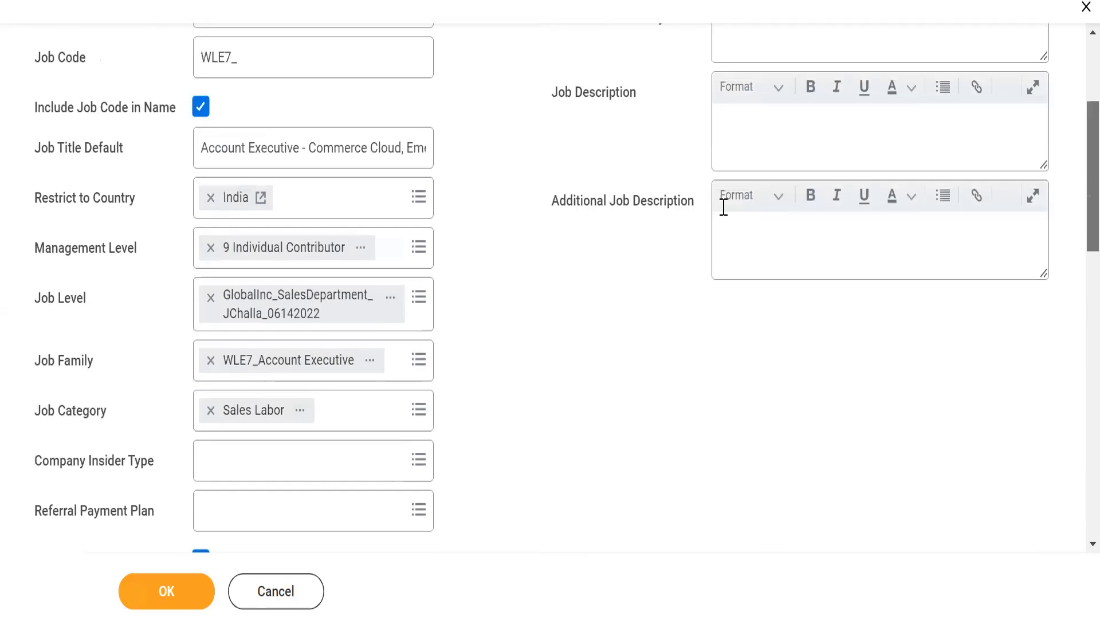
{"action": "scroll", "coordinate": [724, 207], "scroll_direction": "up", "scroll_amount": 2}
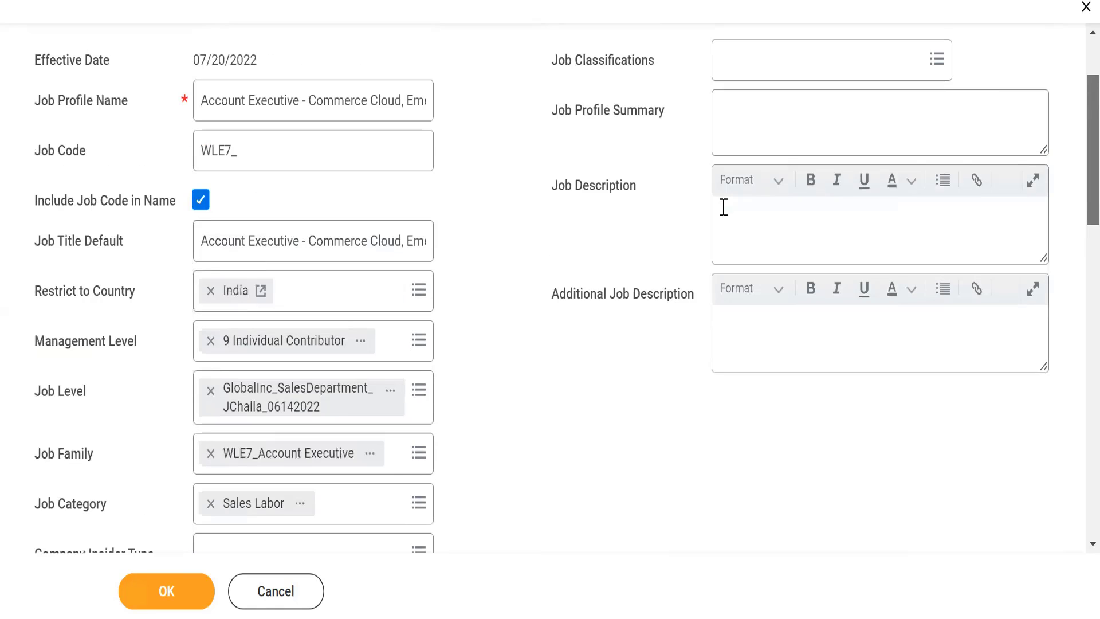
{"action": "scroll", "coordinate": [723, 208], "scroll_direction": "up", "scroll_amount": 2}
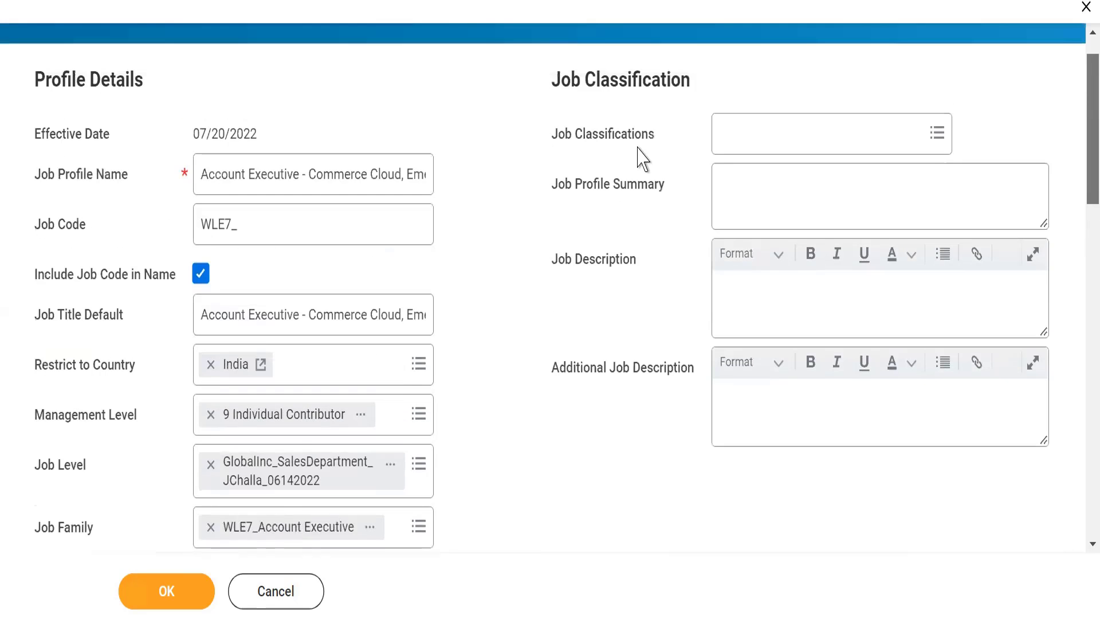
{"action": "left_click_drag", "start_coordinate": [558, 148], "coordinate": [638, 149]}
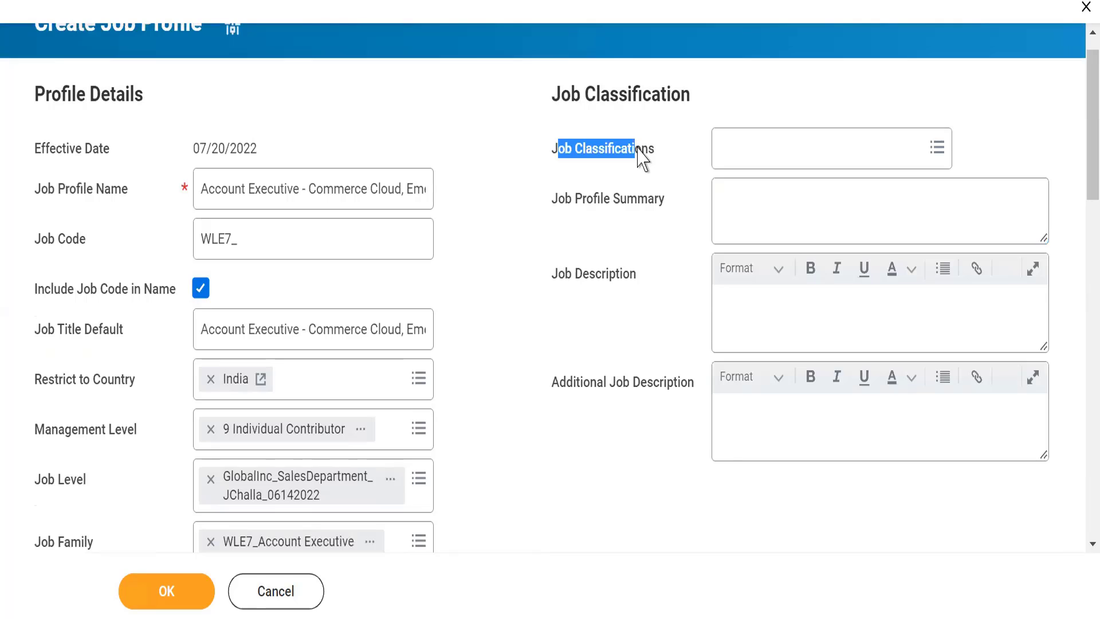
{"action": "left_click", "coordinate": [752, 143]}
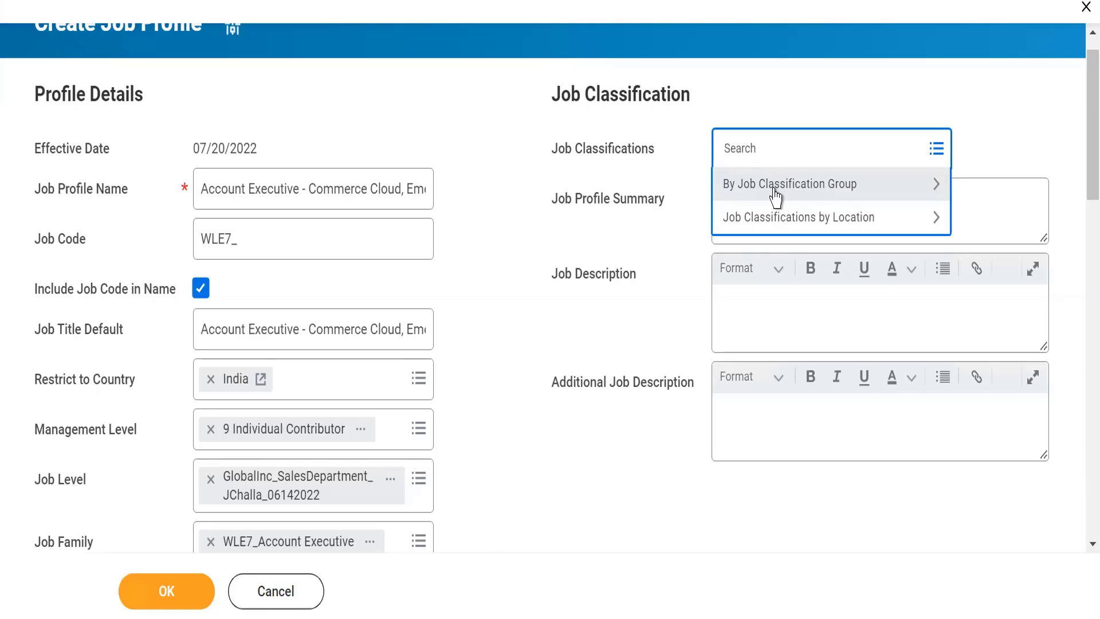
{"action": "left_click", "coordinate": [690, 216]}
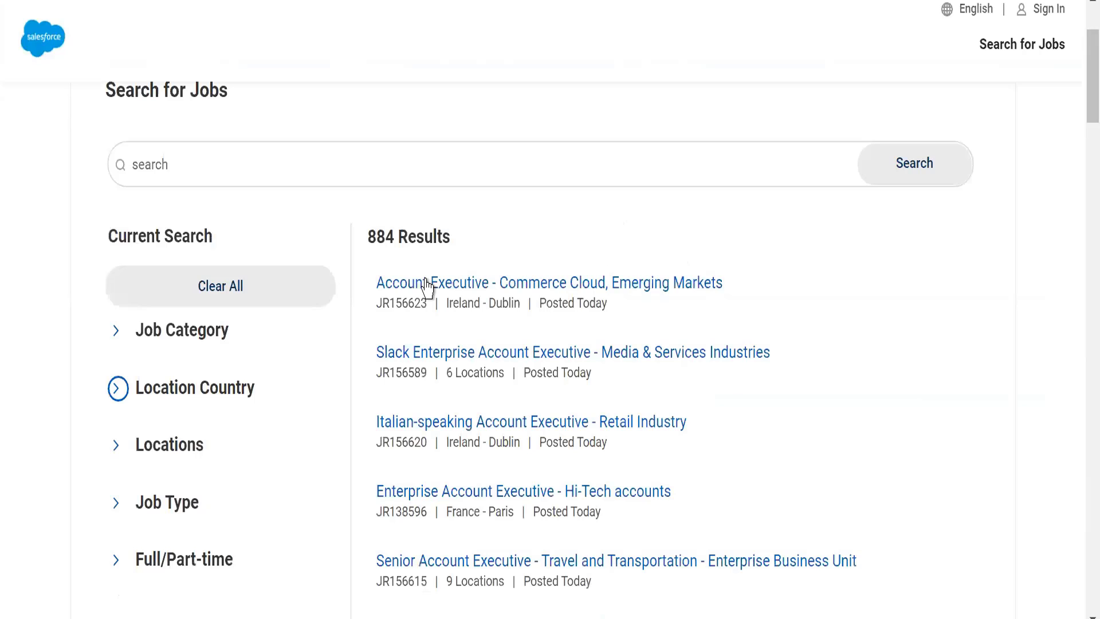
Step: Copy the Salesforce Account Executive posting's Job Details into the Job Profile Summary, and its Primary Responsibilities and Position Requirements into the Job Description
{"action": "left_click", "coordinate": [427, 285]}
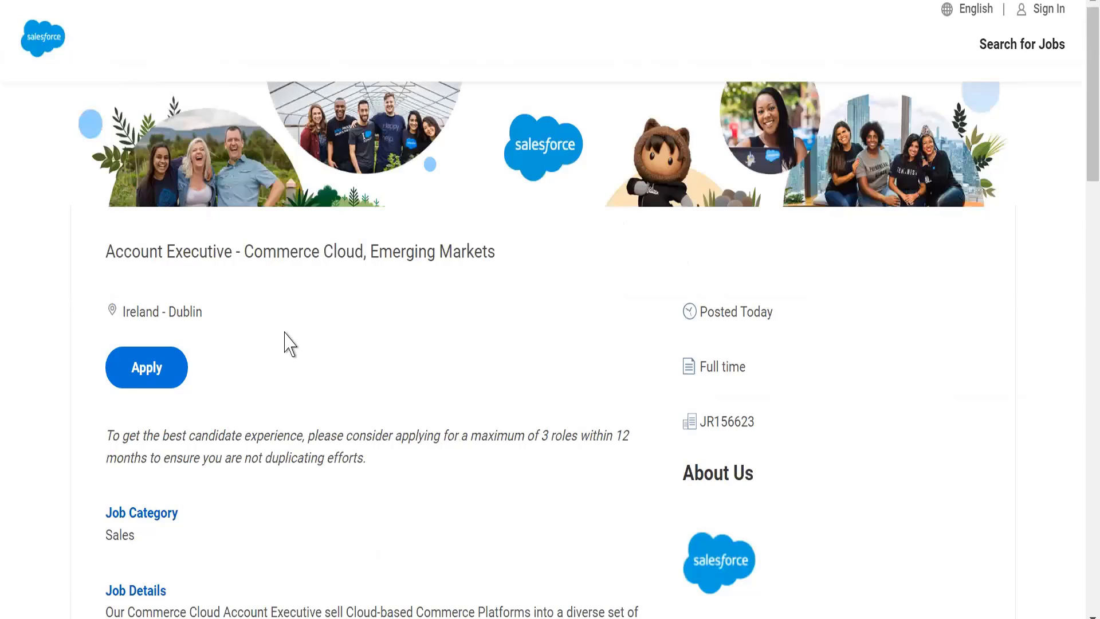
{"action": "scroll", "coordinate": [281, 338], "scroll_direction": "down", "scroll_amount": 7}
{"action": "triple_click", "coordinate": [301, 297]}
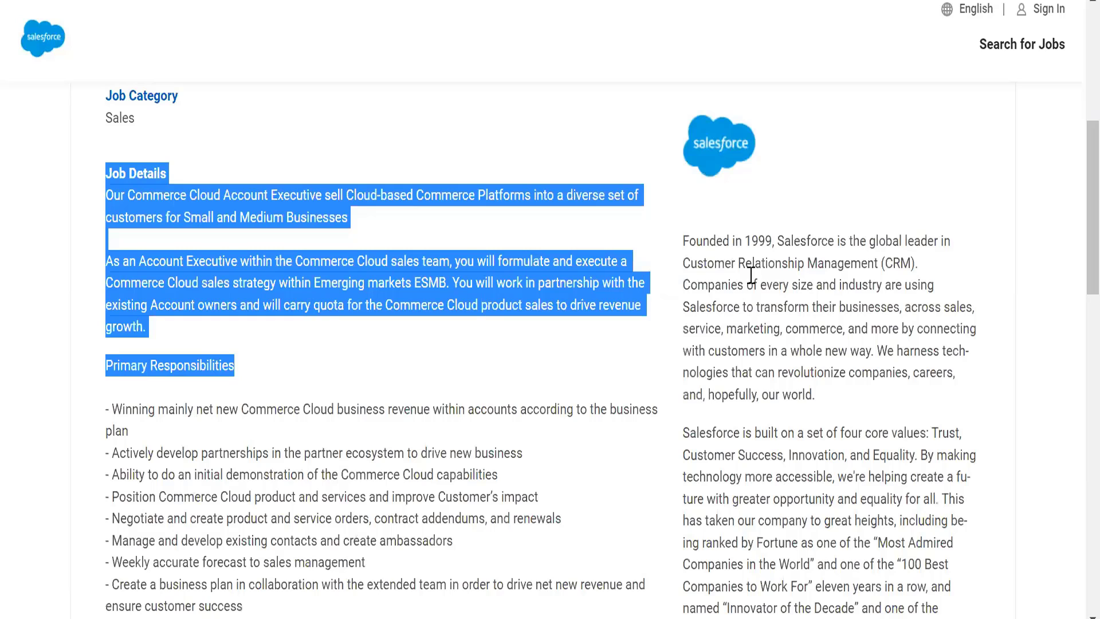
{"action": "left_click_drag", "start_coordinate": [1078, 289], "coordinate": [1078, 295]}
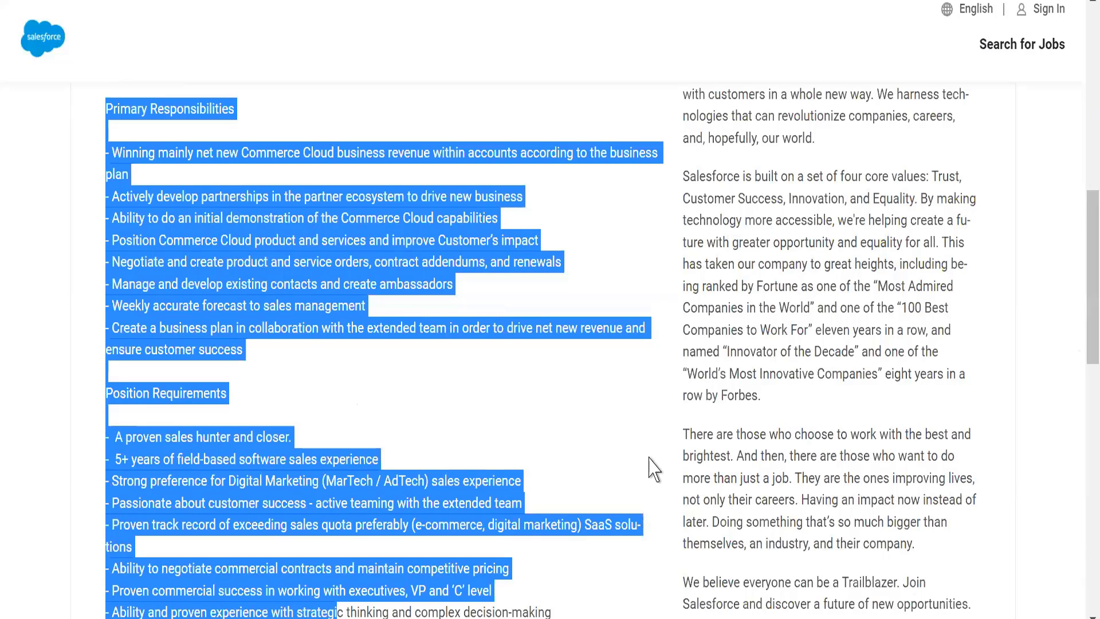
{"action": "scroll", "coordinate": [1079, 252], "scroll_direction": "down", "scroll_amount": 4}
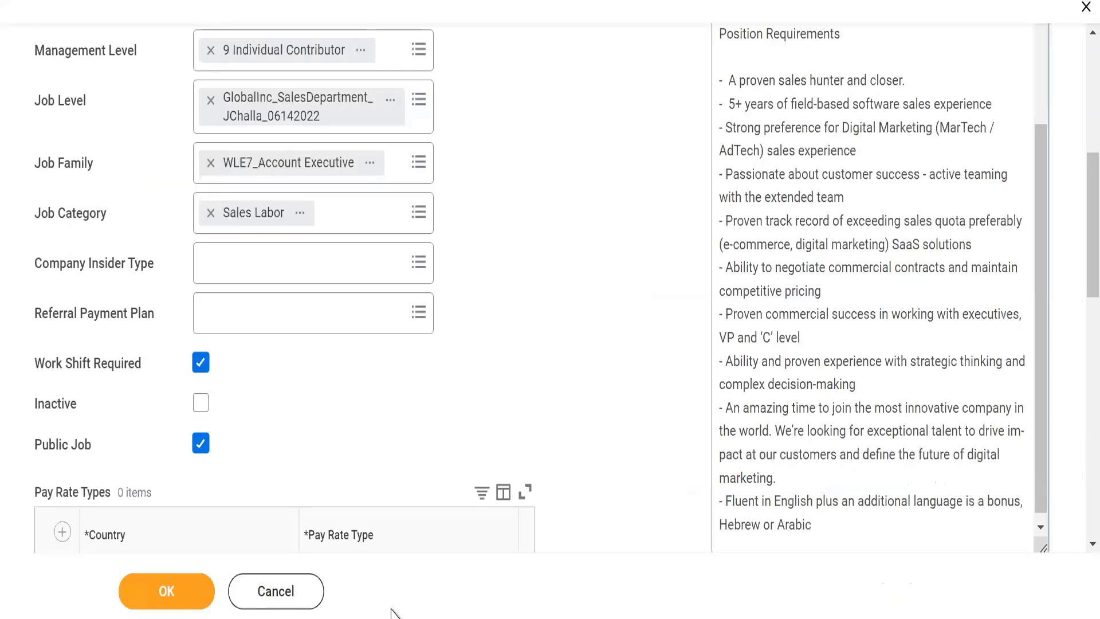
Step: Submit the completed job profile form and review the saved profile's details
{"action": "left_click", "coordinate": [166, 596]}
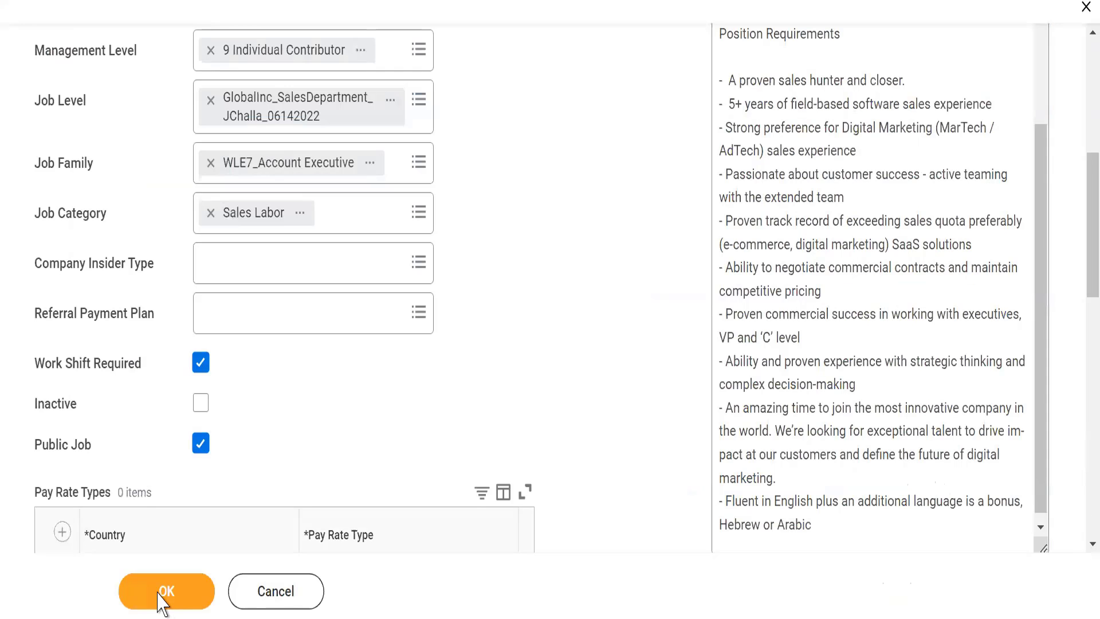
{"action": "scroll", "coordinate": [160, 602], "scroll_direction": "down", "scroll_amount": 5}
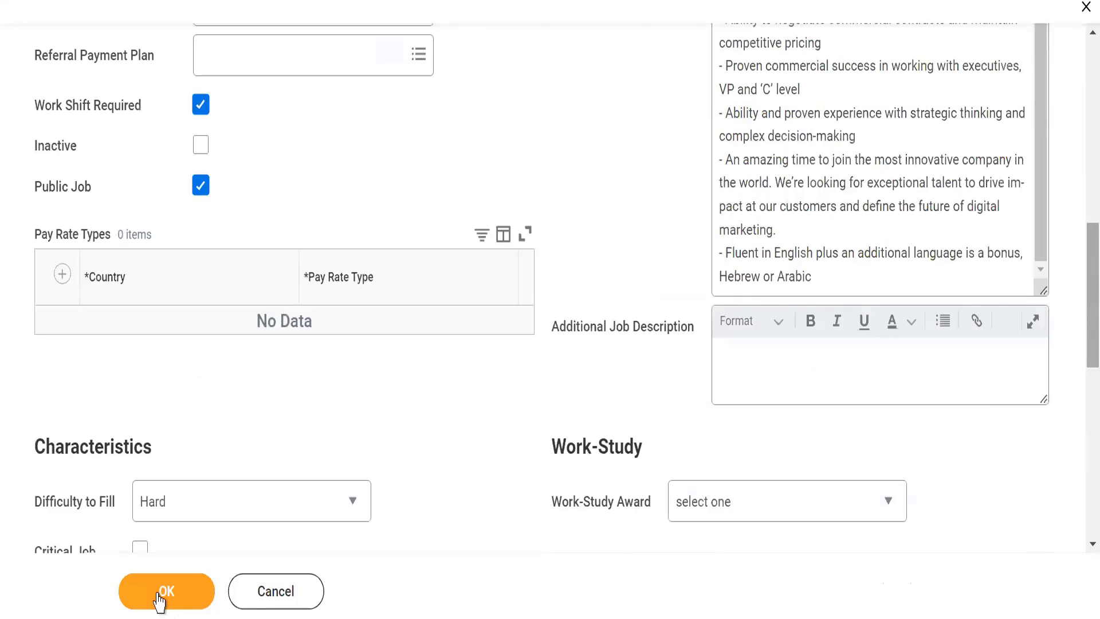
{"action": "scroll", "coordinate": [160, 602], "scroll_direction": "down", "scroll_amount": 7}
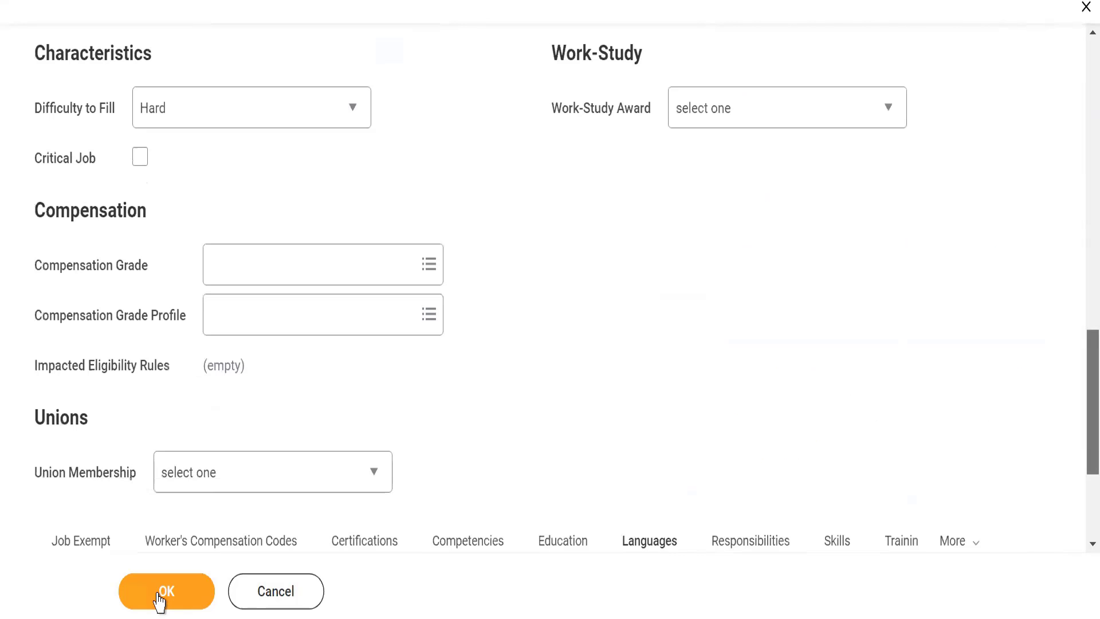
{"action": "scroll", "coordinate": [161, 602], "scroll_direction": "down", "scroll_amount": 4}
{"action": "left_click", "coordinate": [160, 602]}
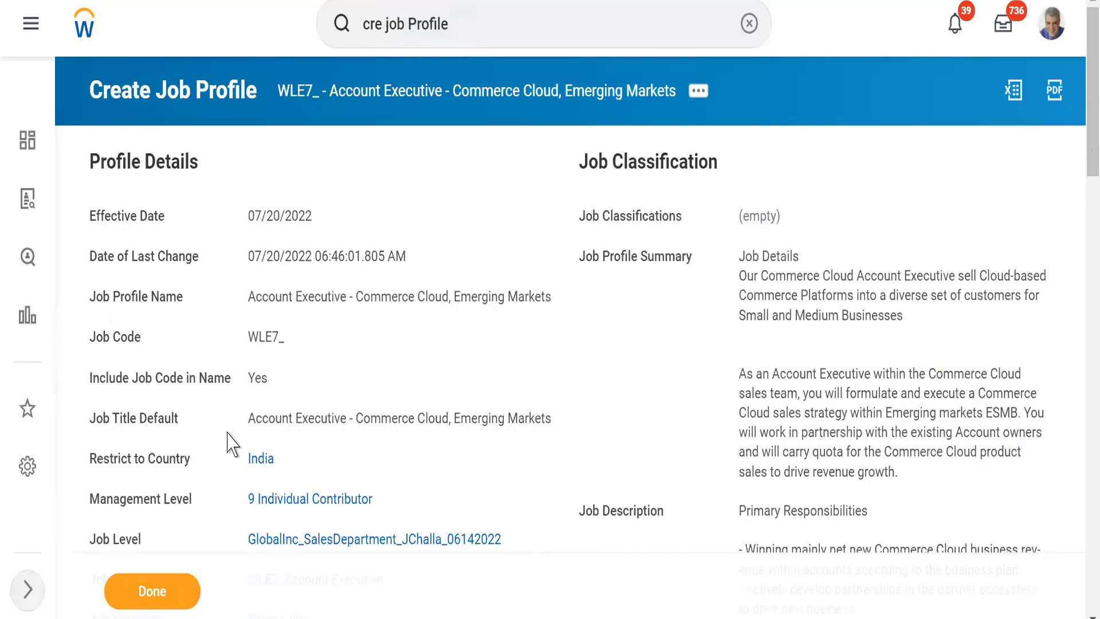
{"action": "scroll", "coordinate": [232, 444], "scroll_direction": "down", "scroll_amount": 2}
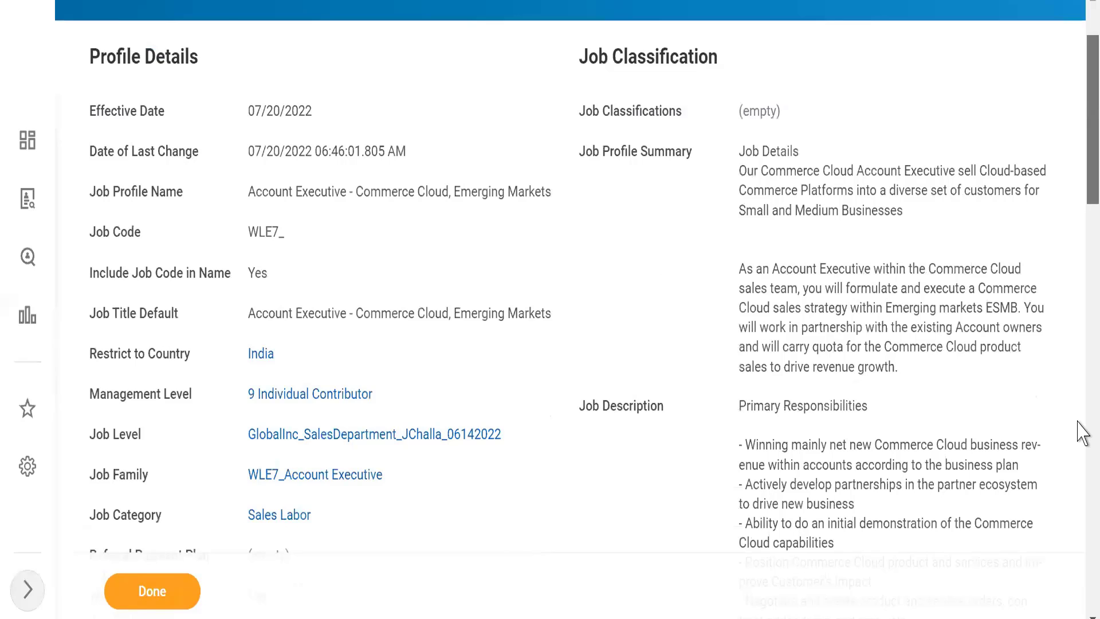
Step: Compare the saved job profile with the Salesforce posting, reviewing its profile details, summary, job description, characteristics and compensation sections
{"action": "key", "text": "alt+Tab"}
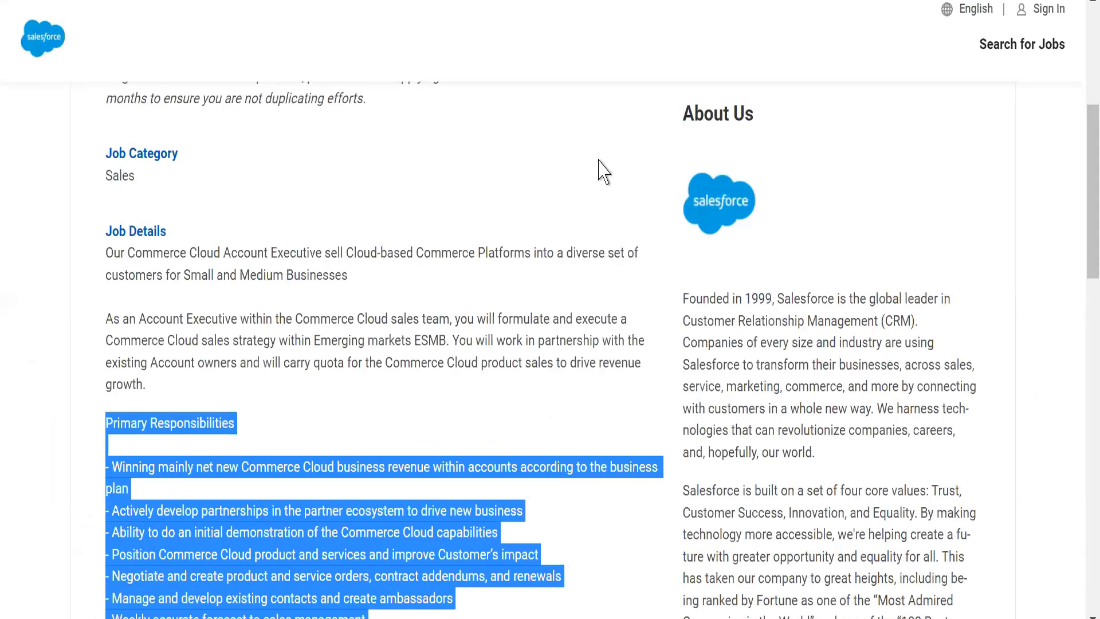
{"action": "key", "text": "alt+Tab"}
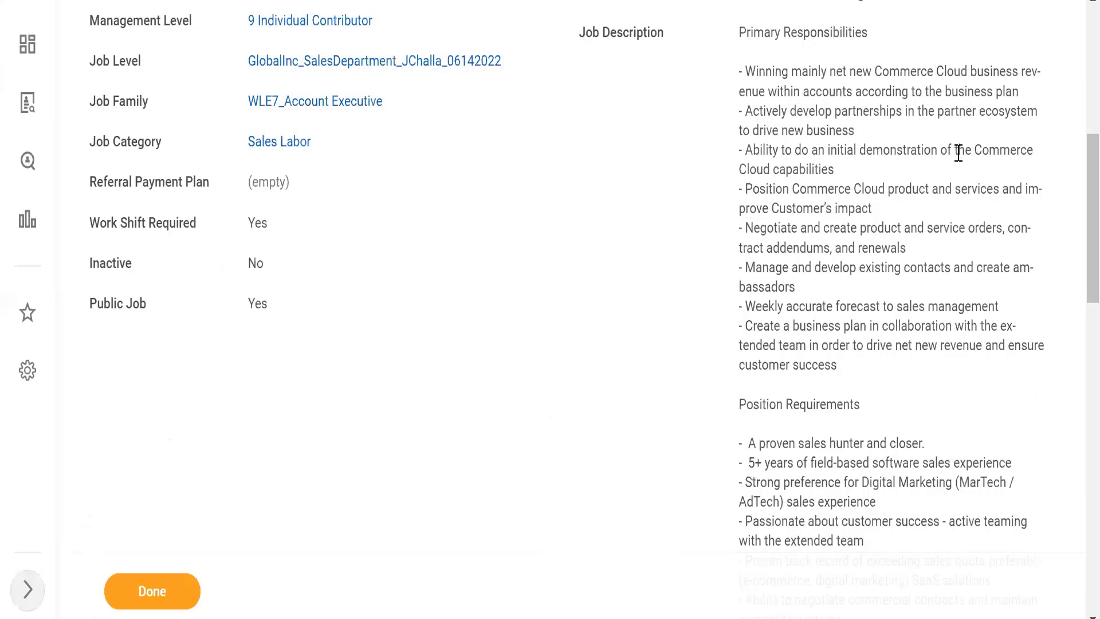
{"action": "scroll", "coordinate": [1082, 103], "scroll_direction": "up", "scroll_amount": 4}
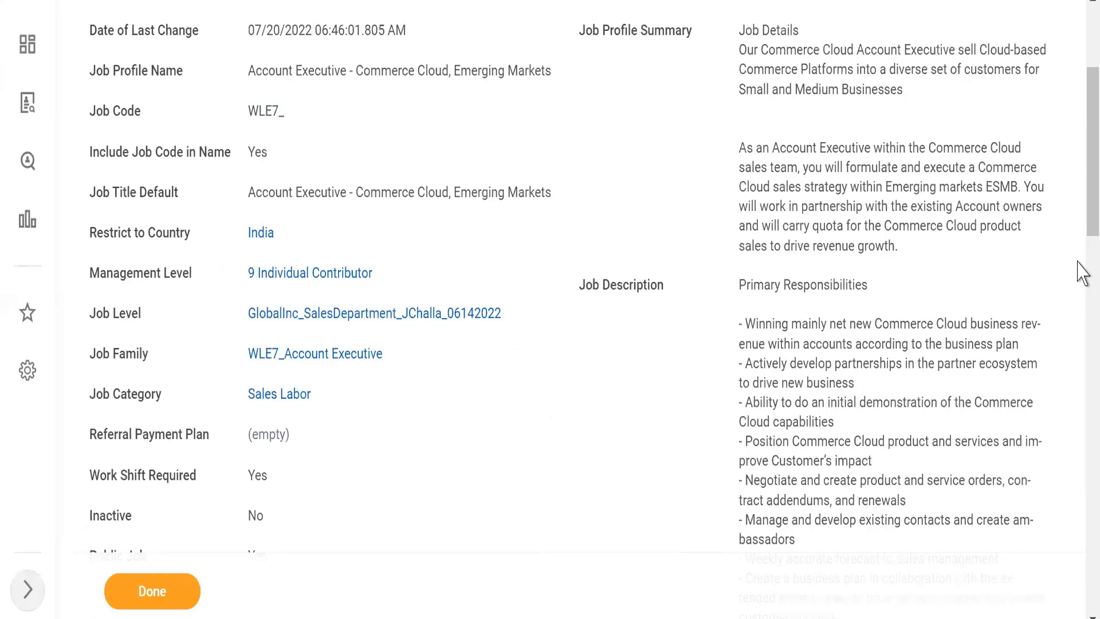
{"action": "scroll", "coordinate": [1081, 309], "scroll_direction": "up", "scroll_amount": 1}
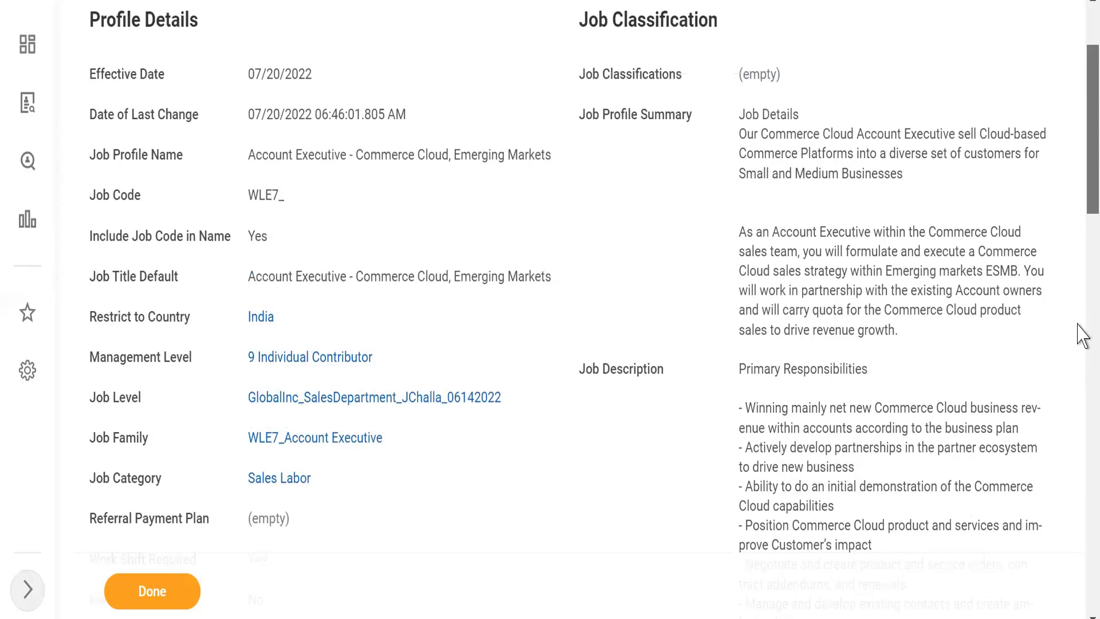
{"action": "scroll", "coordinate": [1083, 336], "scroll_direction": "down", "scroll_amount": 1}
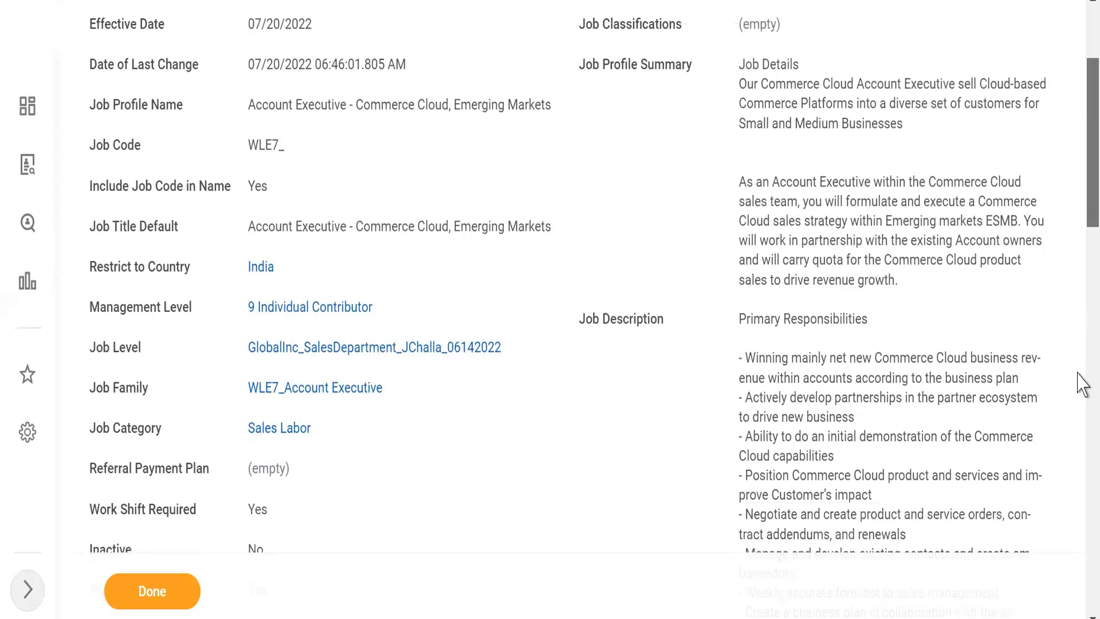
{"action": "scroll", "coordinate": [1083, 381], "scroll_direction": "down", "scroll_amount": 4}
{"action": "scroll", "coordinate": [537, 277], "scroll_direction": "down", "scroll_amount": 8}
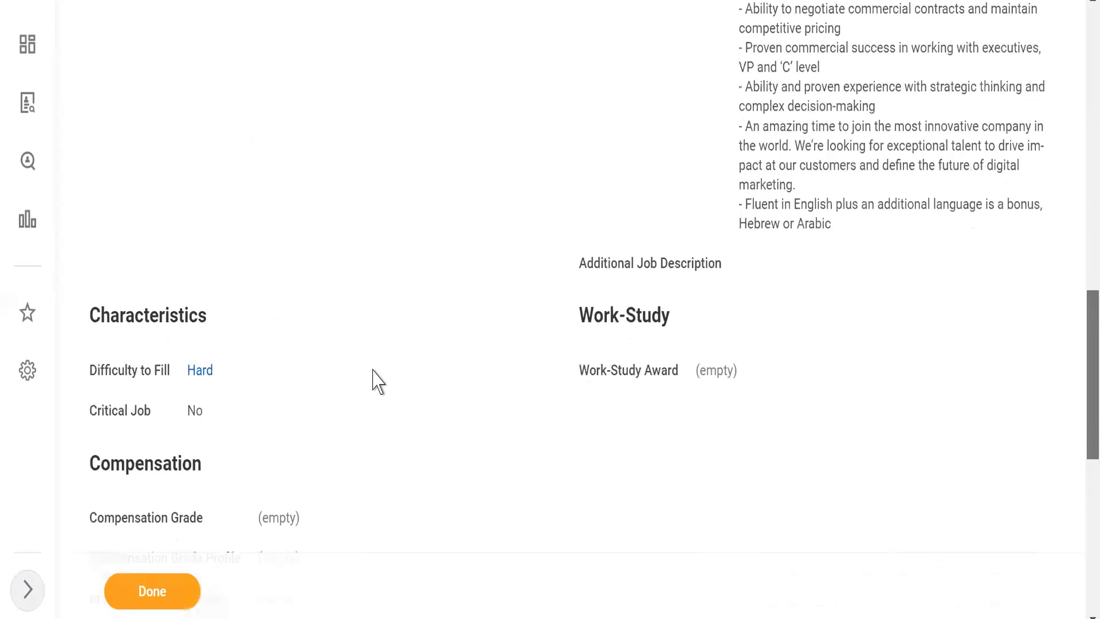
{"action": "scroll", "coordinate": [379, 382], "scroll_direction": "down", "scroll_amount": 1}
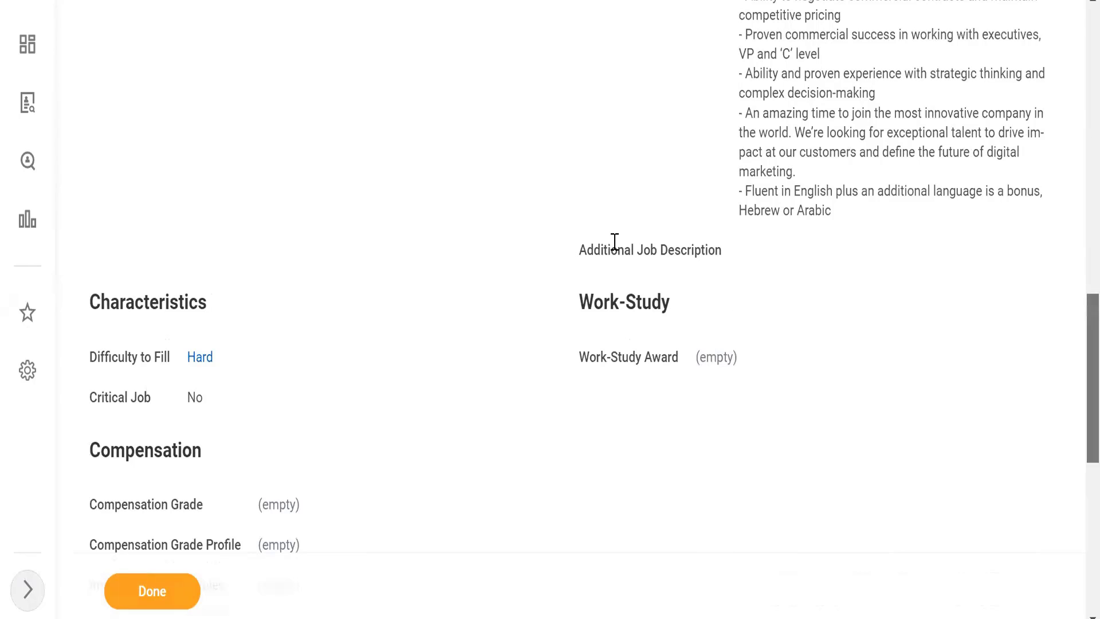
{"action": "scroll", "coordinate": [304, 395], "scroll_direction": "up", "scroll_amount": 6}
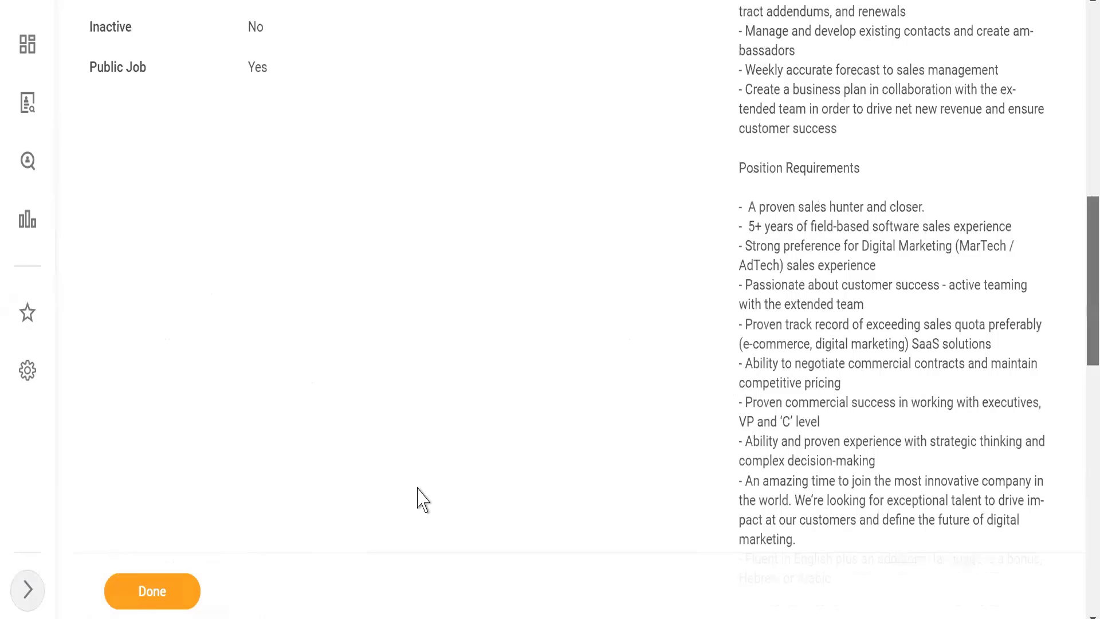
{"action": "scroll", "coordinate": [423, 501], "scroll_direction": "up", "scroll_amount": 10}
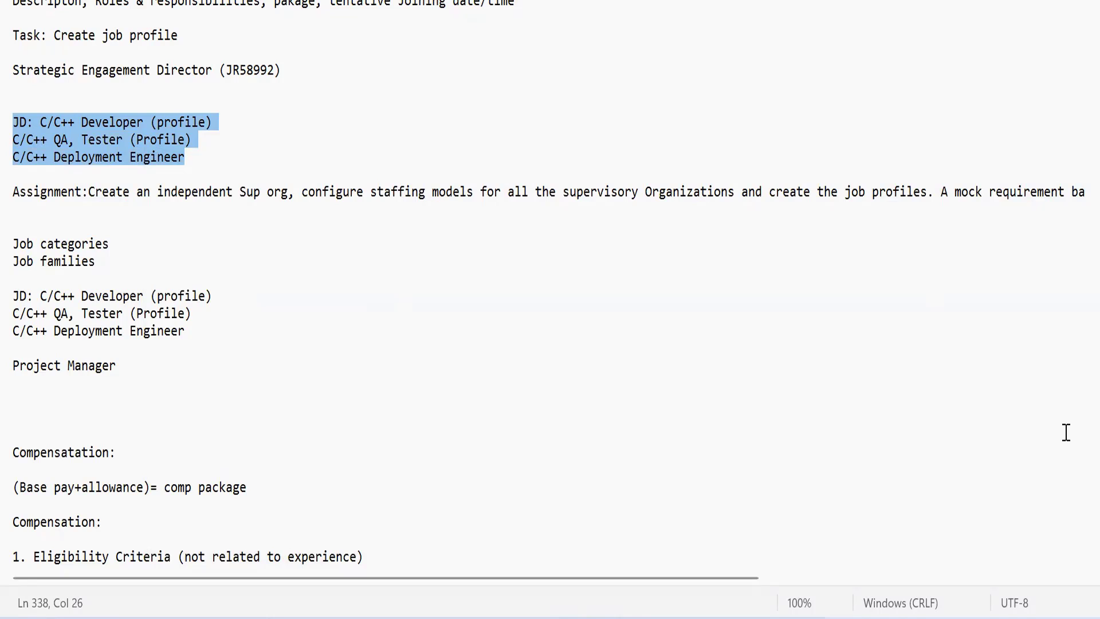
Step: Find the Sales job family group outline, with its job families and job profiles, further up in the Notepad notes
{"action": "left_click", "coordinate": [618, 357]}
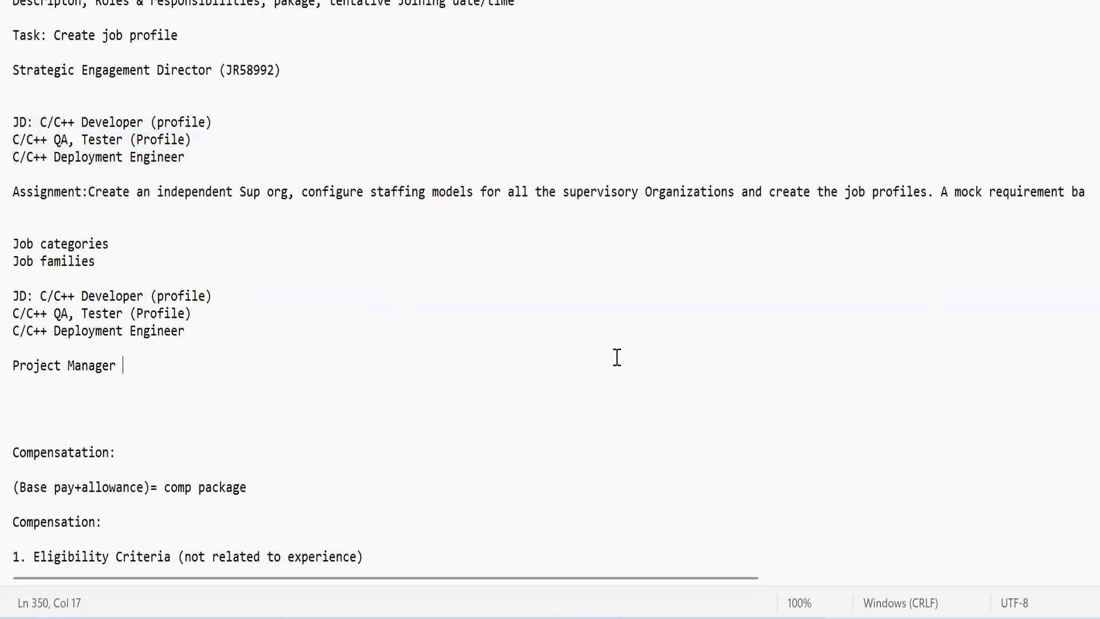
{"action": "left_click", "coordinate": [461, 317]}
{"action": "key", "text": "Up"}
{"action": "key", "text": "Up"}
{"action": "key", "text": "Up"}
{"action": "key", "text": "Up"}
{"action": "key", "text": "Up"}
{"action": "key", "text": "Up"}
{"action": "key", "text": "Up"}
{"action": "key", "text": "Up"}
{"action": "key", "text": "Up"}
{"action": "key", "text": "Up"}
{"action": "key", "text": "Up"}
{"action": "key", "text": "Up"}
{"action": "key", "text": "Up"}
{"action": "key", "text": "Up"}
{"action": "key", "text": "Up"}
{"action": "key", "text": "Up"}
{"action": "key", "text": "Up"}
{"action": "key", "text": "Up"}
{"action": "key", "text": "Up"}
{"action": "key", "text": "Up"}
{"action": "key", "text": "Up"}
{"action": "key", "text": "Up"}
{"action": "key", "text": "Up"}
{"action": "key", "text": "Up"}
{"action": "key", "text": "Up"}
{"action": "key", "text": "Up"}
{"action": "key", "text": "Up"}
{"action": "key", "text": "Up"}
{"action": "key", "text": "Up"}
{"action": "key", "text": "Up"}
{"action": "key", "text": "Up"}
{"action": "key", "text": "Up"}
{"action": "key", "text": "Up"}
{"action": "key", "text": "Up"}
{"action": "key", "text": "Up"}
{"action": "key", "text": "Up"}
{"action": "key", "text": "Up"}
{"action": "key", "text": "Up"}
{"action": "key", "text": "Up"}
{"action": "key", "text": "Up"}
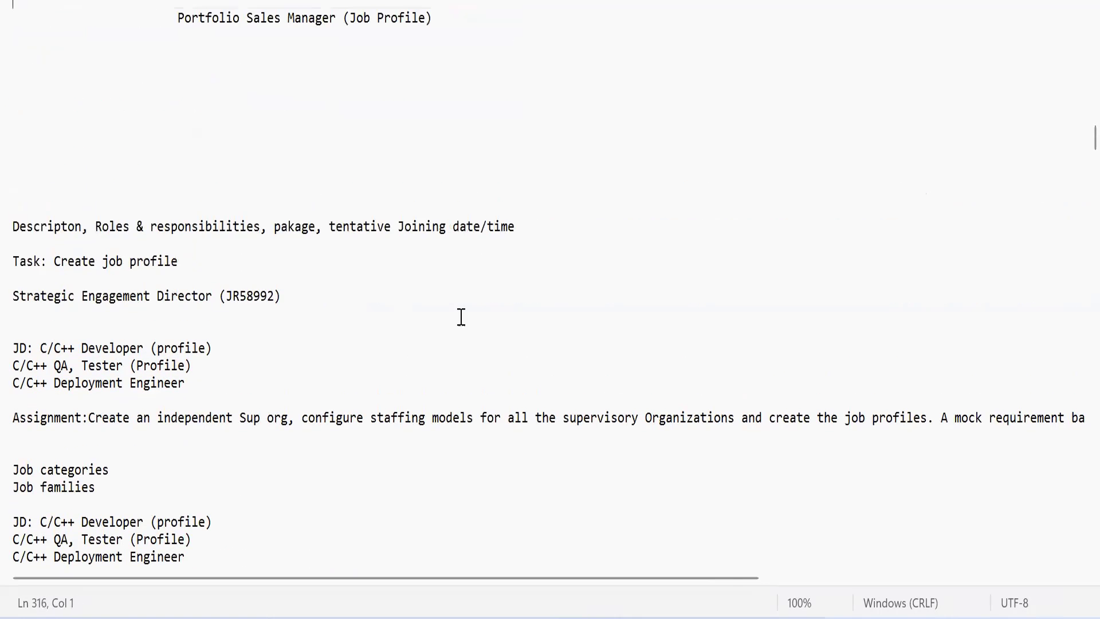
{"action": "key", "text": "Up"}
{"action": "key", "text": "Up"}
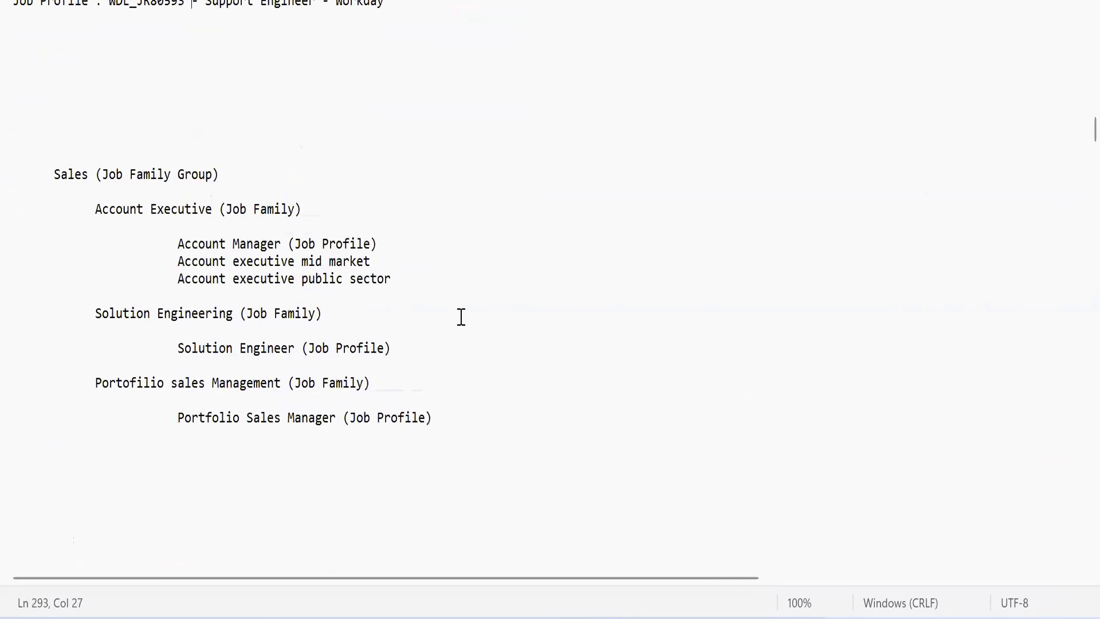
Step: Highlight the Account Executive job family line and the Sales job family group line in the notes' outline
{"action": "left_click", "coordinate": [123, 209]}
{"action": "key", "text": "shift+Right"}
{"action": "key", "text": "shift+Right"}
{"action": "key", "text": "shift+Right"}
{"action": "key", "text": "shift+Right"}
{"action": "key", "text": "shift+Right"}
{"action": "key", "text": "shift+Right"}
{"action": "key", "text": "shift+Right"}
{"action": "key", "text": "shift+Right"}
{"action": "key", "text": "shift+Right"}
{"action": "key", "text": "shift+Right"}
{"action": "key", "text": "shift+Right"}
{"action": "key", "text": "shift+Right"}
{"action": "key", "text": "shift+Right"}
{"action": "key", "text": "shift+Right"}
{"action": "key", "text": "shift+Right"}
{"action": "key", "text": "shift+Right"}
{"action": "key", "text": "shift+Right"}
{"action": "key", "text": "shift+Right"}
{"action": "key", "text": "shift+Right"}
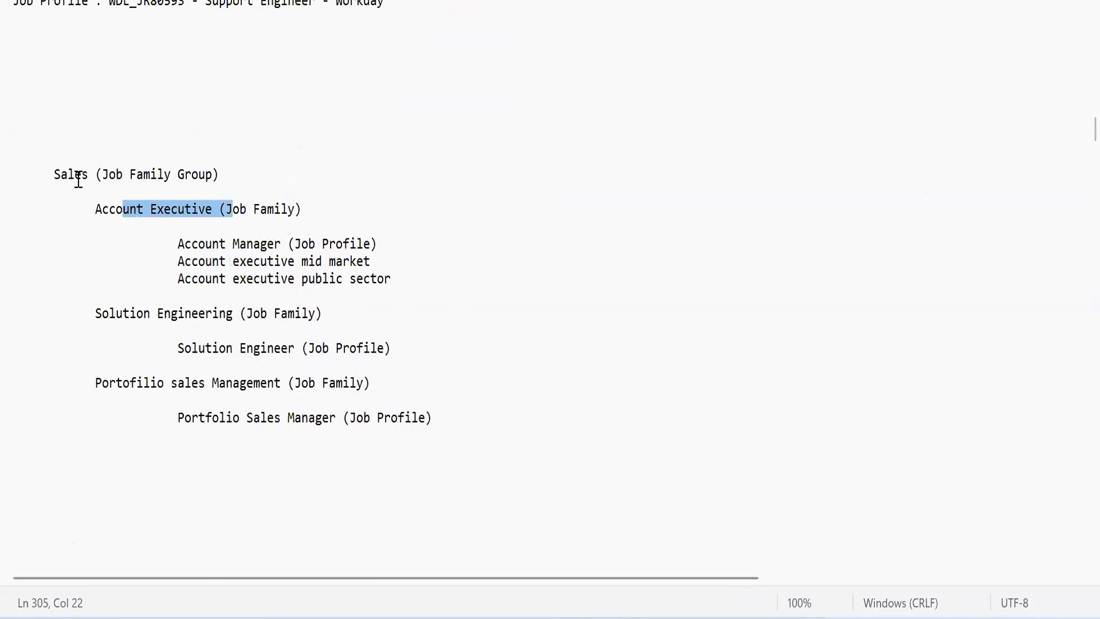
{"action": "left_click_drag", "start_coordinate": [74, 174], "coordinate": [182, 175]}
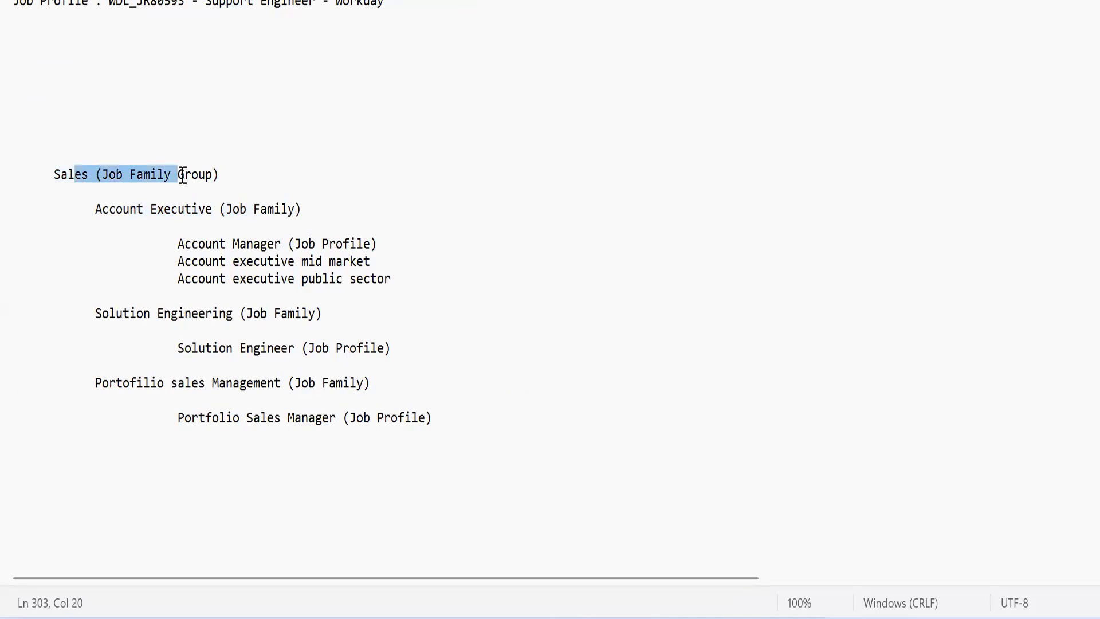